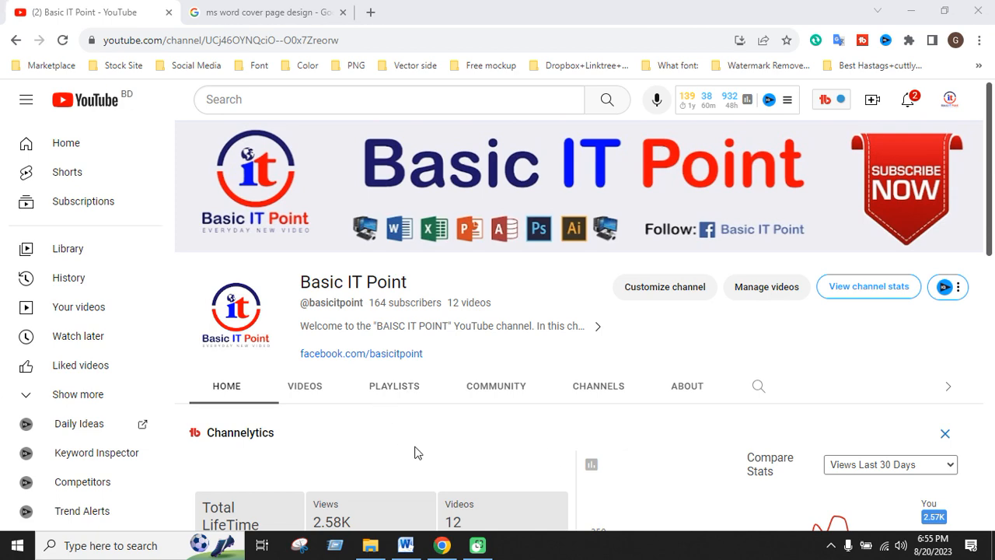
Switch to Microsoft Word and insert a table with 5 columns and 5 rows into the blank document
left_click(406, 546)
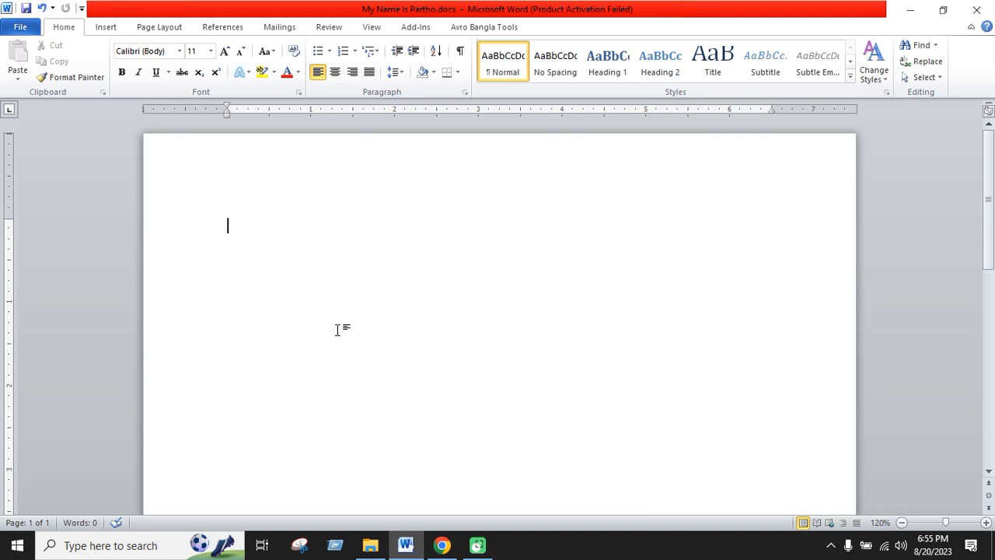
left_click(109, 31)
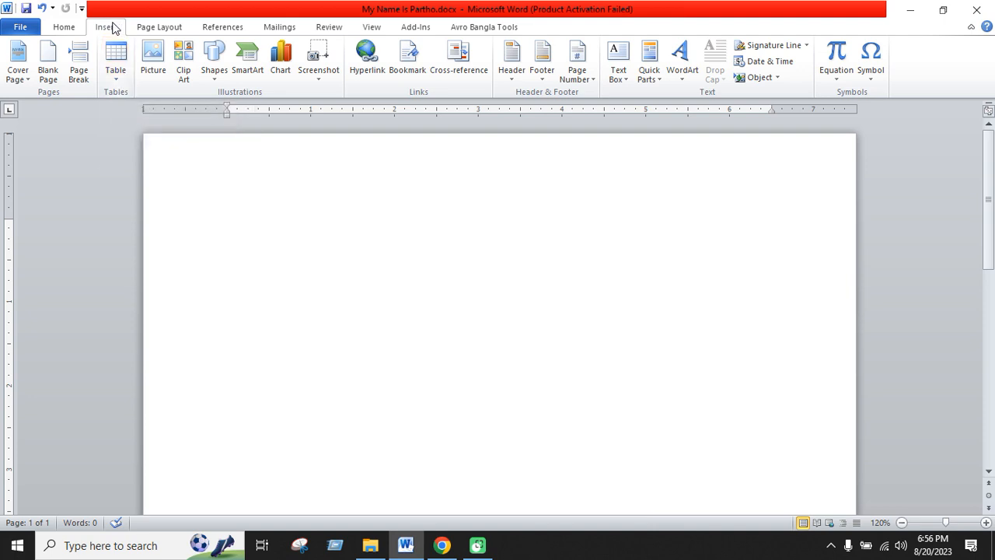
left_click(122, 88)
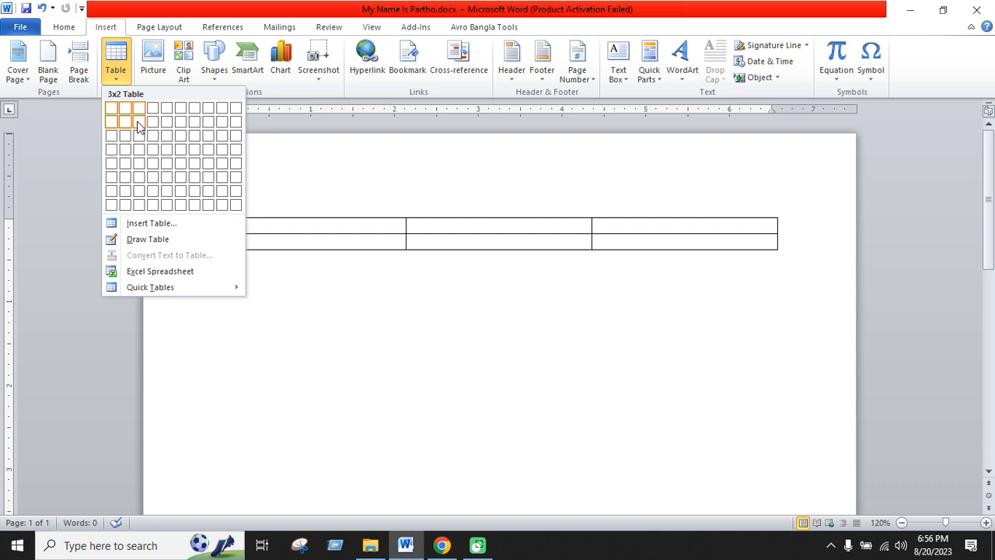
left_click(165, 163)
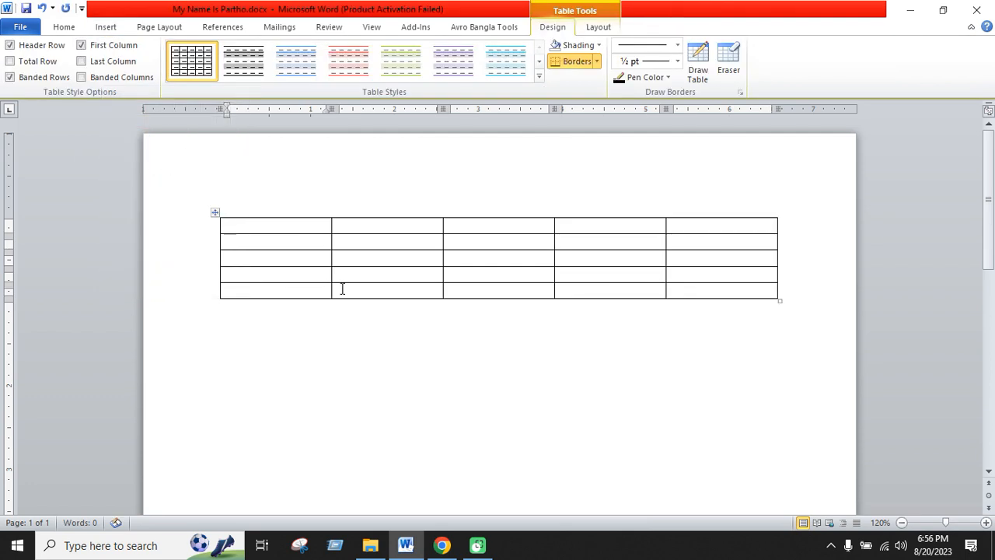
Select cells across the table's first row, select cells down its first column, and clear the selection
left_click_drag(315, 226, 700, 225)
left_click(301, 227)
left_click_drag(301, 227, 300, 295)
left_click(378, 371)
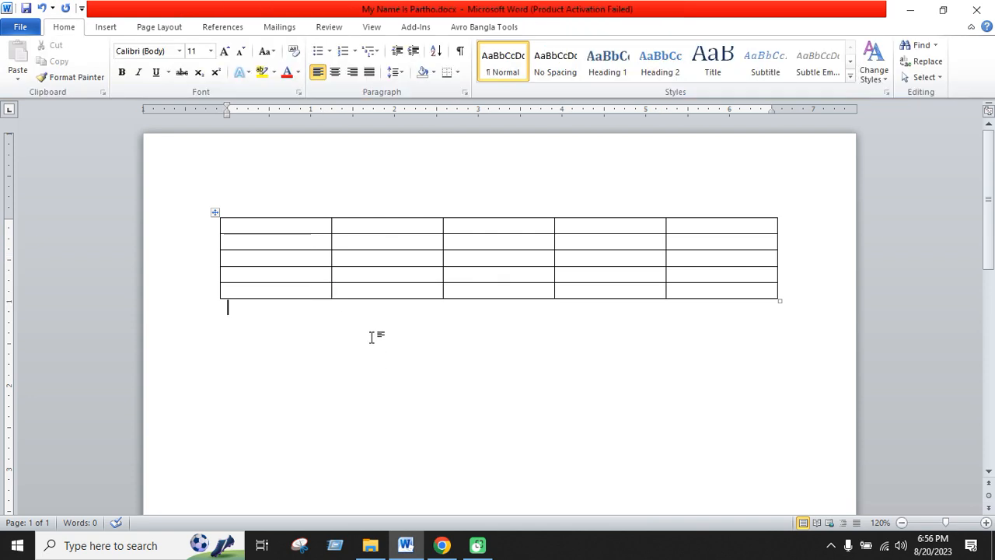
Select the whole 5-by-5 table and delete it from the page
left_click(295, 227)
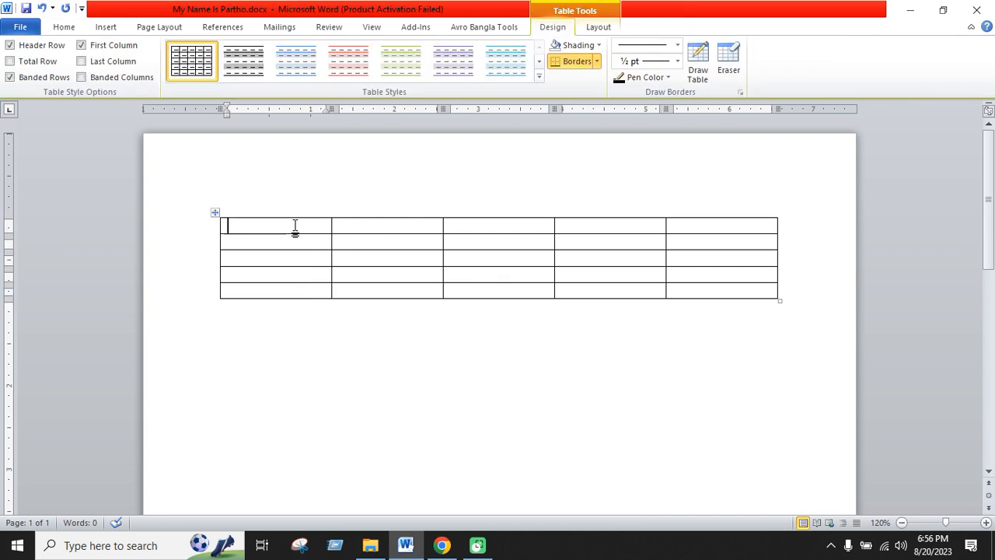
left_click(216, 213)
key("BackSpace")
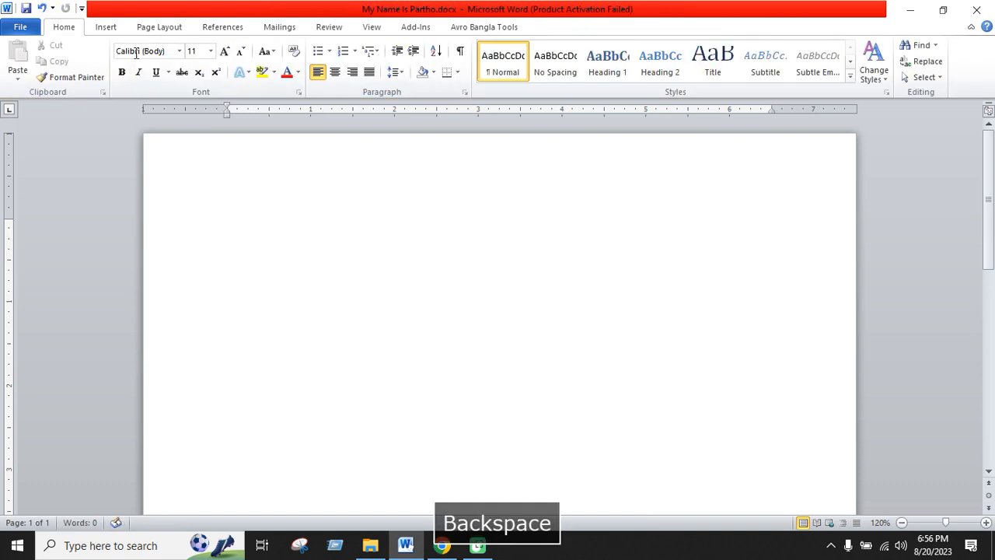
Insert a table with 5 columns and 3 rows at the start of the empty page
left_click(109, 28)
left_click(117, 74)
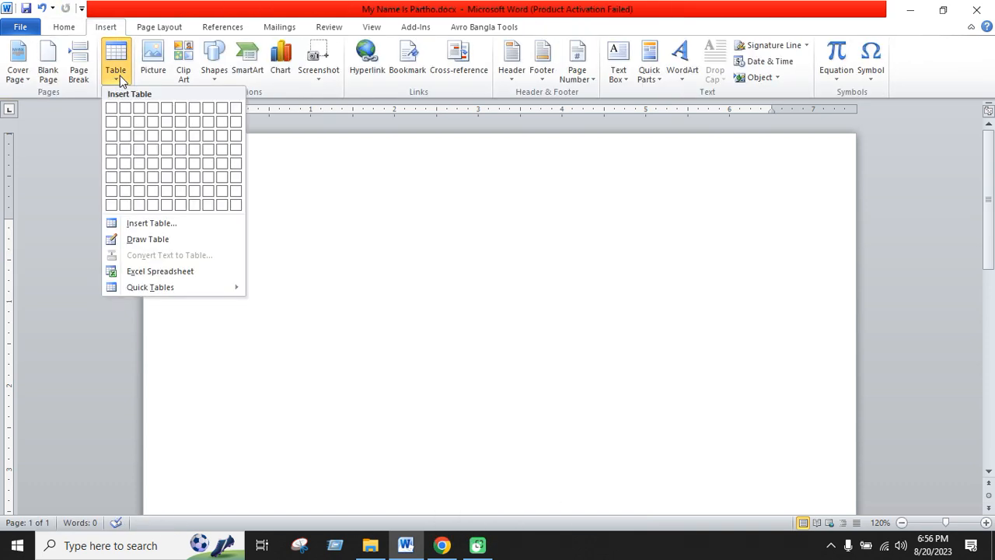
left_click(164, 142)
scroll(378, 300, "down", 2)
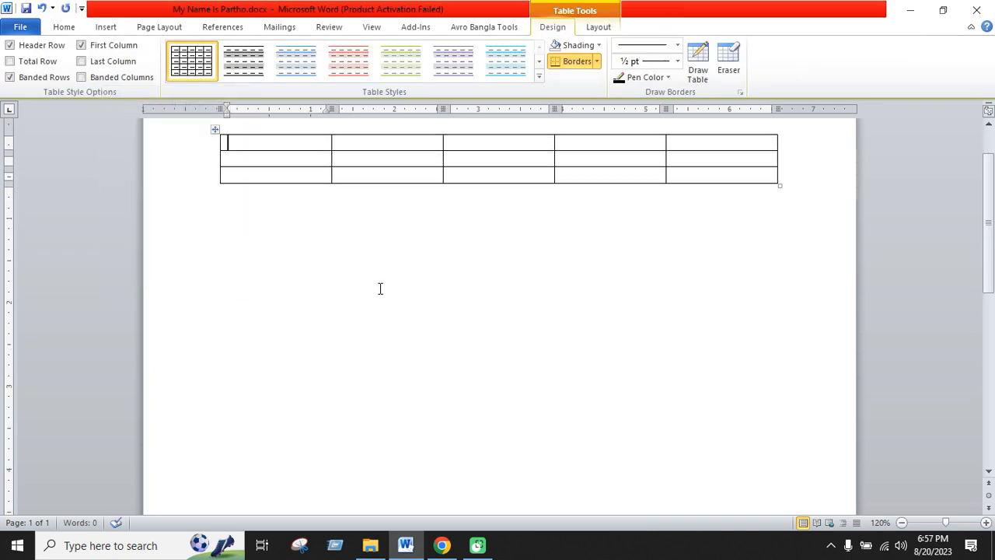
scroll(380, 289, "up", 1)
Draw a vertical rectangle about 0.49" by 2.75" below the table and a horizontal one about 6.39" by 0.43" crossing it
left_click(105, 26)
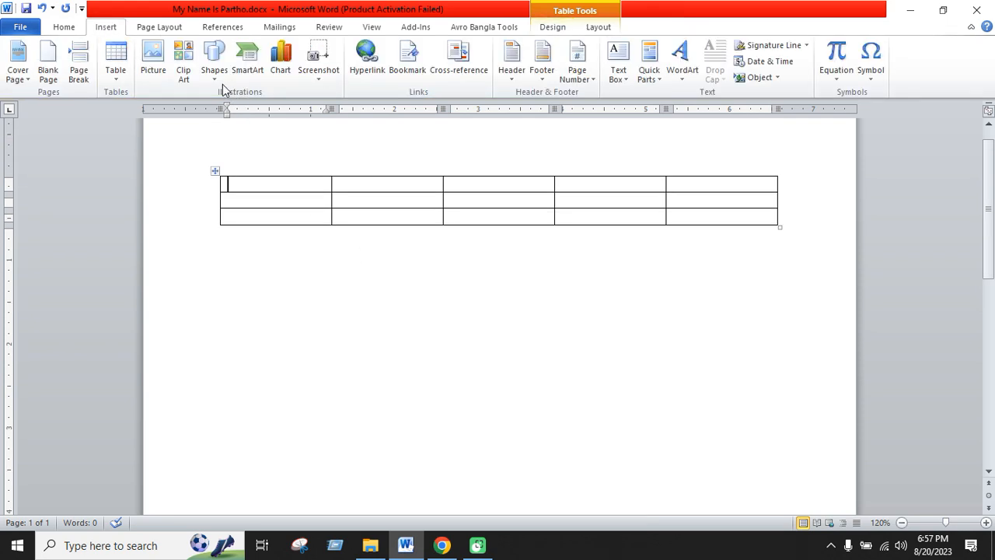
left_click(220, 80)
left_click(252, 107)
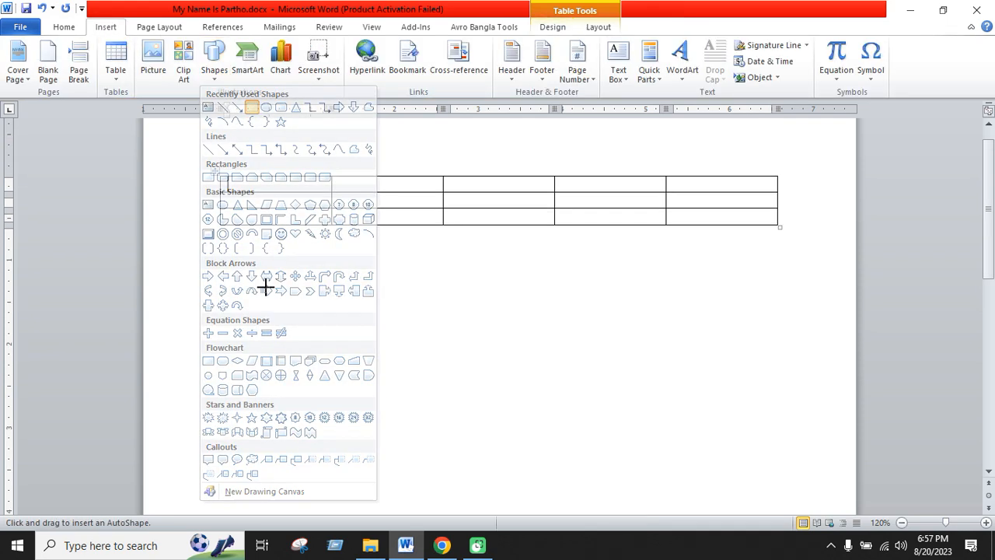
mouse_move(254, 271)
left_mouse_down()
mouse_move(267, 446)
mouse_move(296, 502)
left_mouse_up()
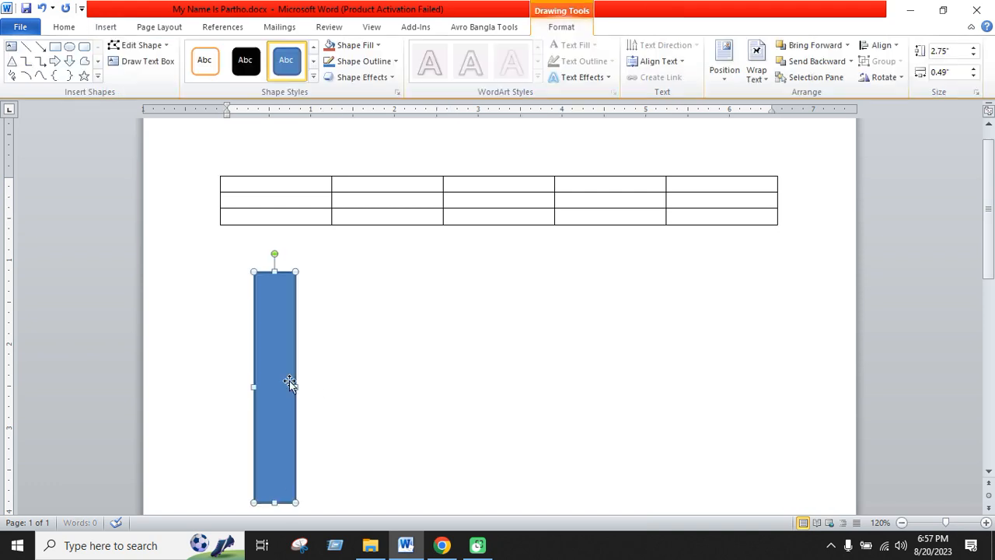
left_click(56, 46)
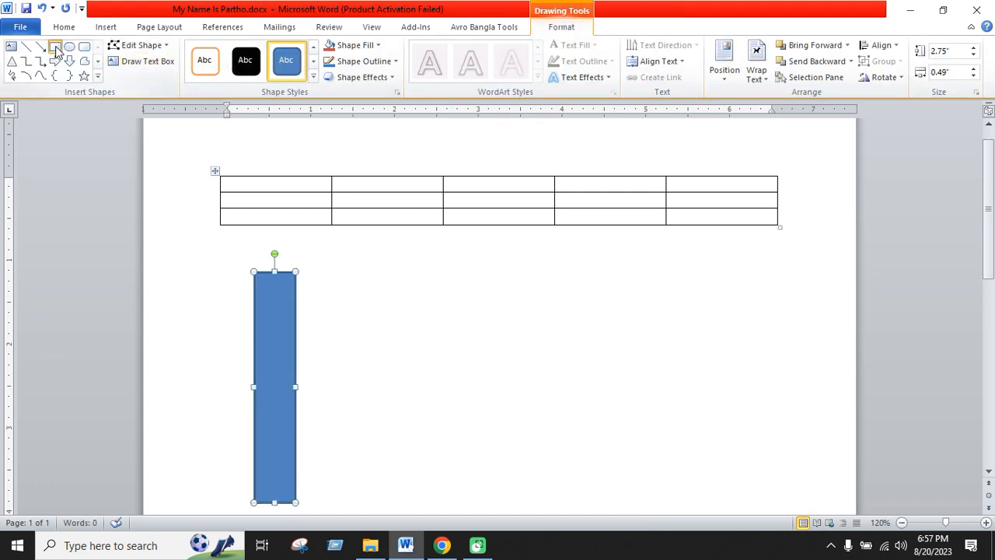
left_click_drag(201, 314, 738, 351)
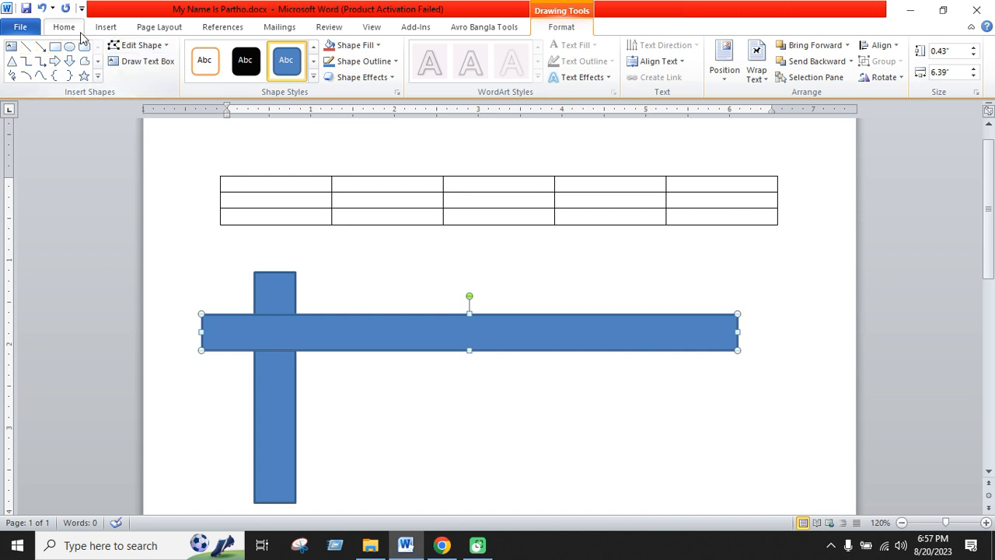
Delete both the vertical and the horizontal rectangle below the table
left_click(64, 26)
left_click(285, 284)
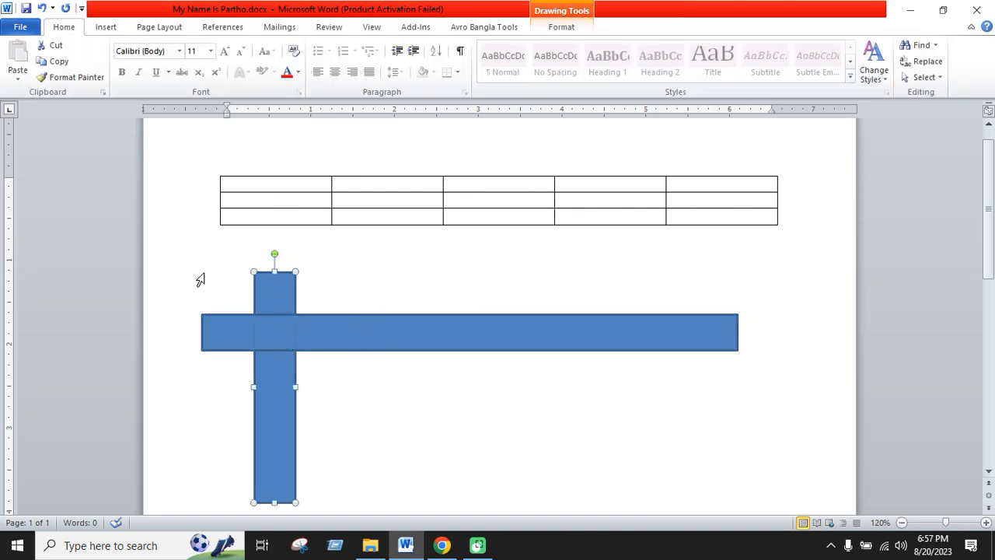
key("BackSpace")
left_click(306, 326)
key("BackSpace")
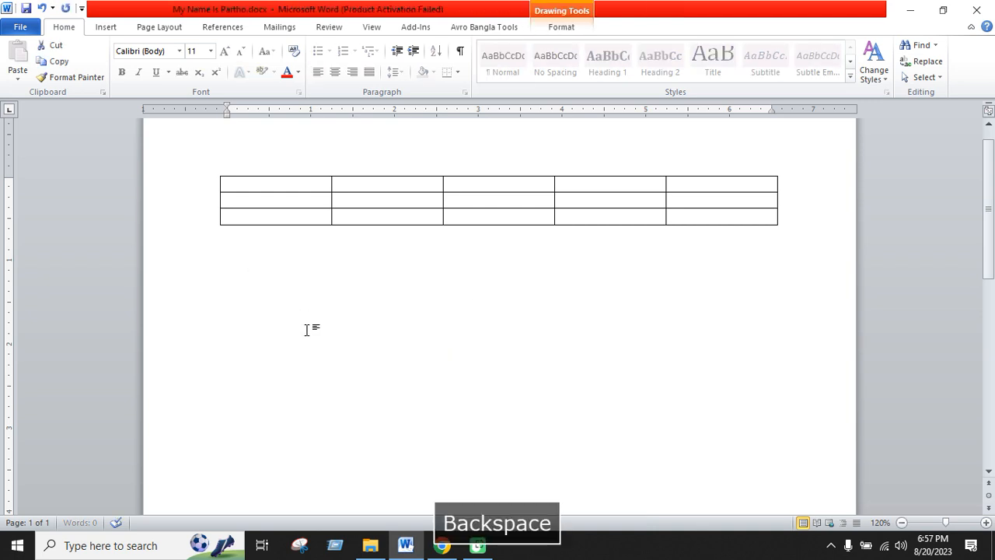
scroll(295, 311, "up", 1)
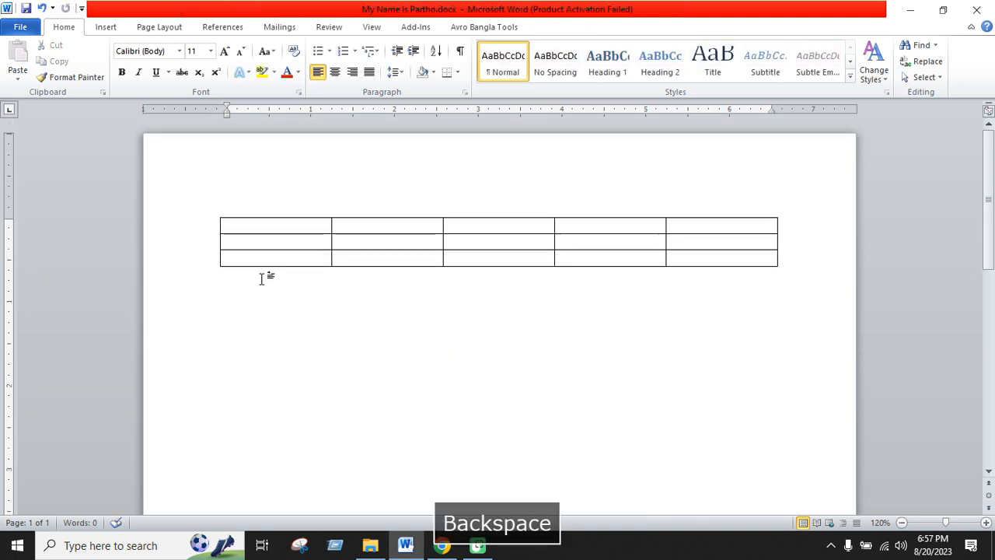
Go through the individual cells in the table's first three columns, placing the cursor in each one
left_click(106, 27)
left_click(123, 84)
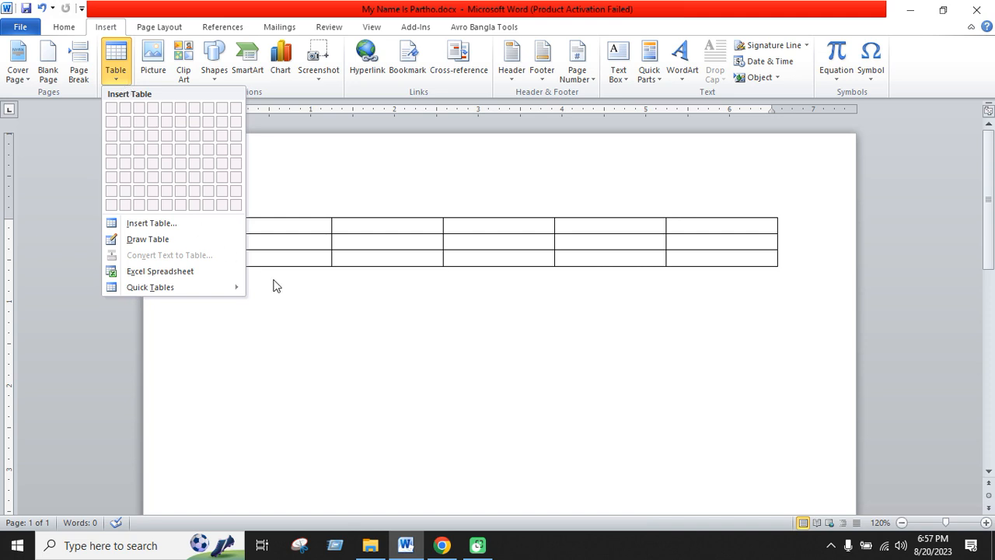
left_click(309, 223)
left_click(305, 226)
left_click(295, 238)
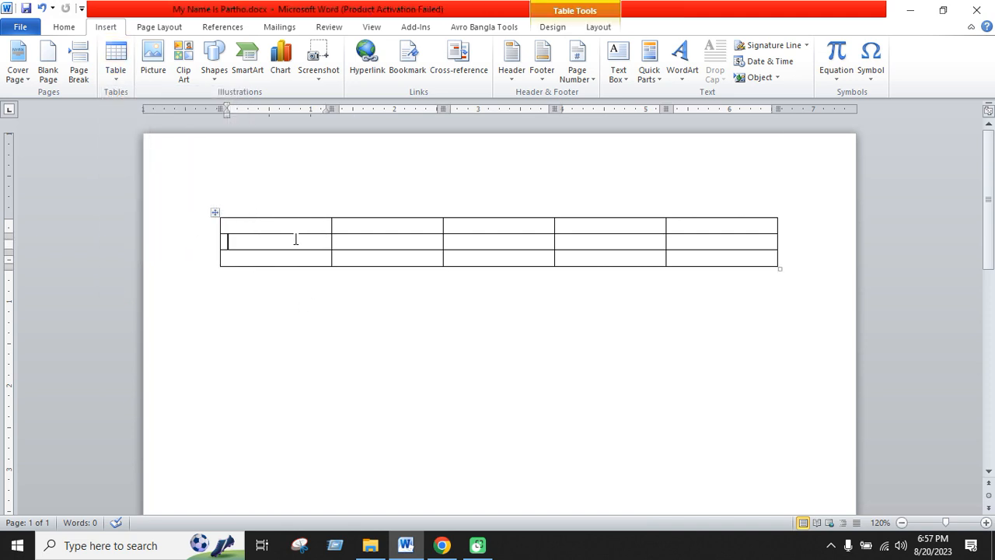
left_click(291, 255)
left_click(369, 227)
left_click(363, 244)
left_click(362, 258)
left_click(467, 229)
left_click(467, 243)
left_click(466, 259)
left_click(257, 319)
Select the entire 5-by-3 table and delete it
left_click(216, 212)
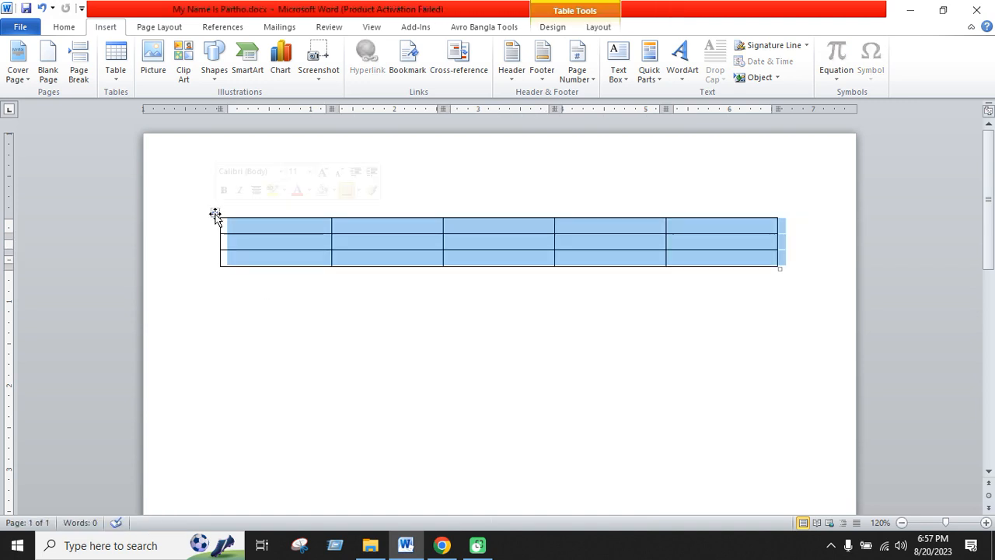
left_click(322, 376)
left_click(259, 256)
left_click(215, 214)
key("BackSpace")
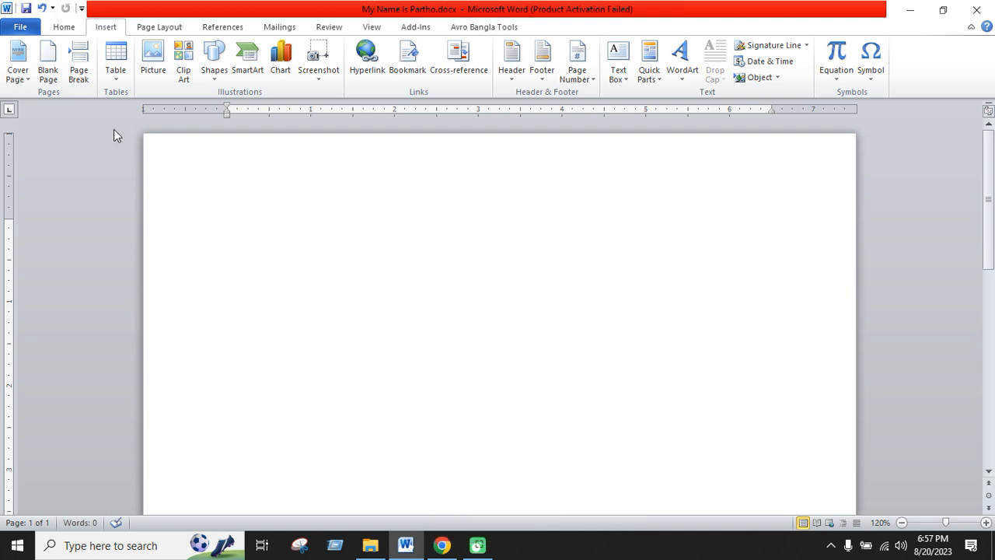
Insert a table by entering its dimensions, with 5 columns and 5 rows and the fixed automatic column width
left_click(120, 85)
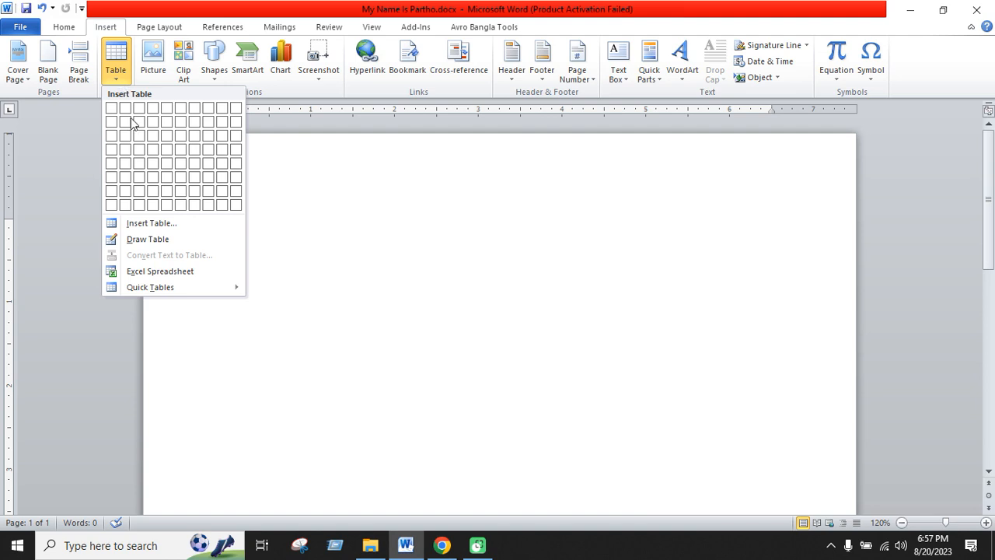
left_click(153, 223)
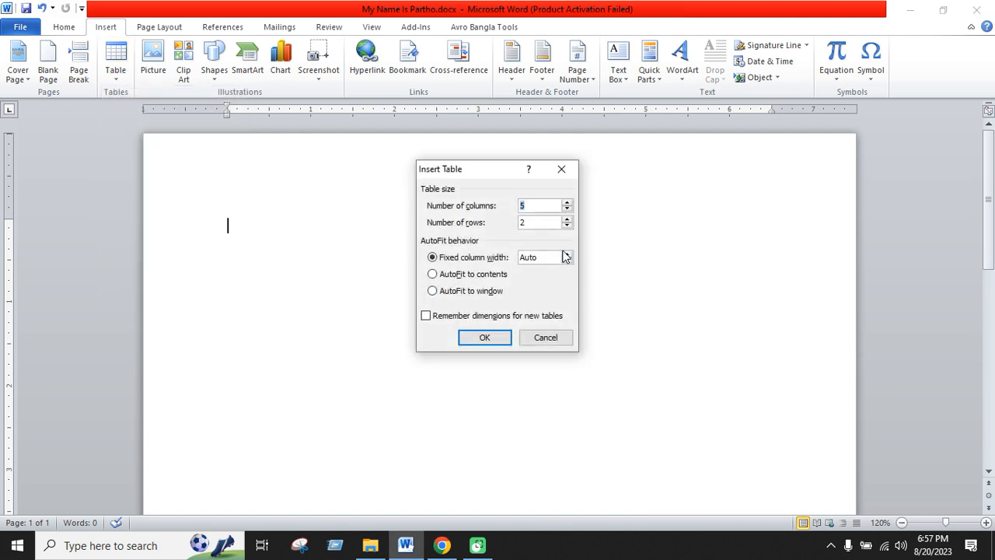
left_click(539, 206)
left_click(536, 223)
key("BackSpace")
type("5")
left_click(568, 204)
left_click(568, 203)
left_click(570, 203)
left_click(568, 209)
left_click(498, 344)
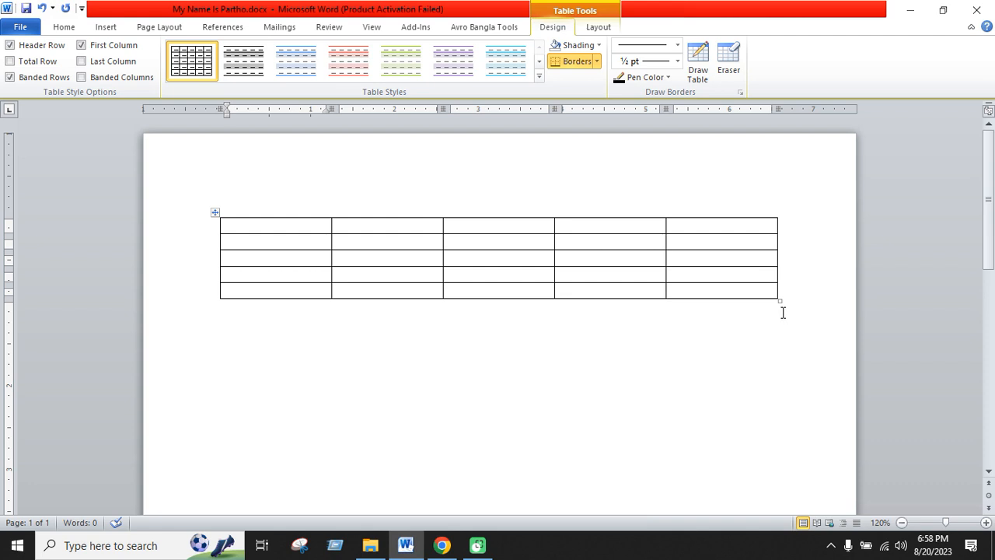
Enlarge the table from its lower-right corner to about 7 inches wide with taller rows, and shift it slightly down
left_click_drag(780, 302, 807, 414)
scroll(405, 210, "down", 1)
scroll(633, 345, "up", 1)
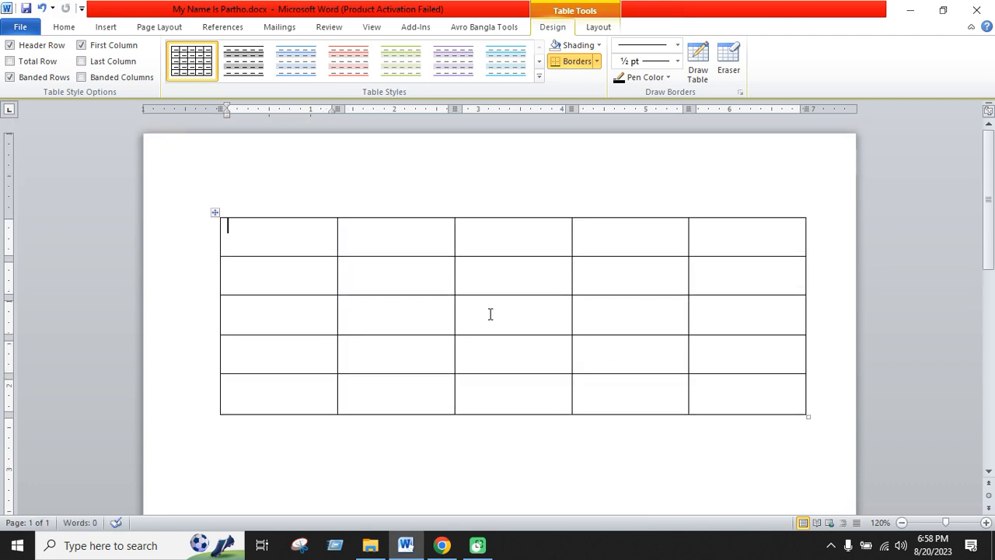
mouse_move(215, 216)
left_mouse_down()
mouse_move(203, 183)
mouse_move(222, 322)
mouse_move(202, 221)
left_mouse_up()
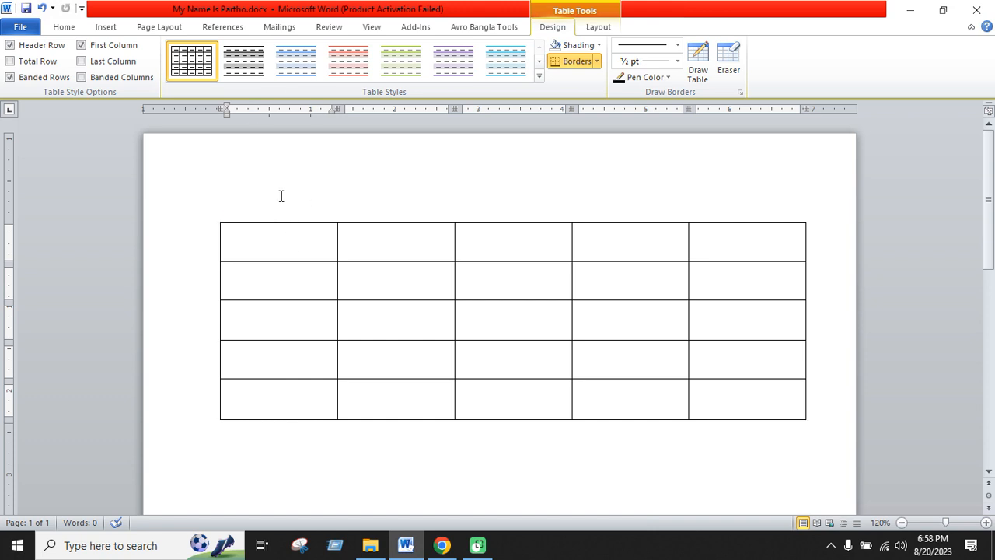
left_click(106, 28)
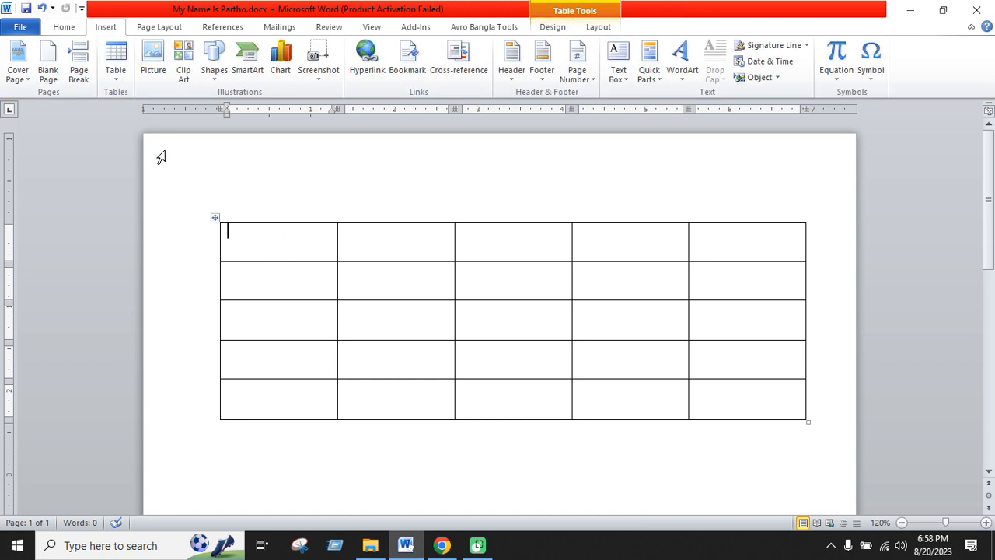
left_click(124, 84)
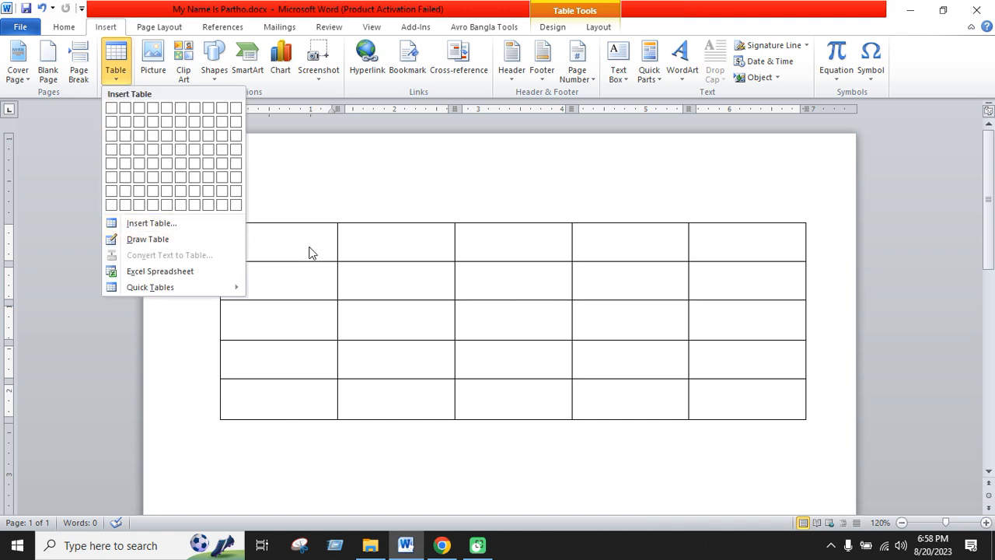
left_click(306, 245)
Enlarge the table slightly further from its lower-right corner and move it up closer to the page's top edge
left_click_drag(808, 425, 814, 443)
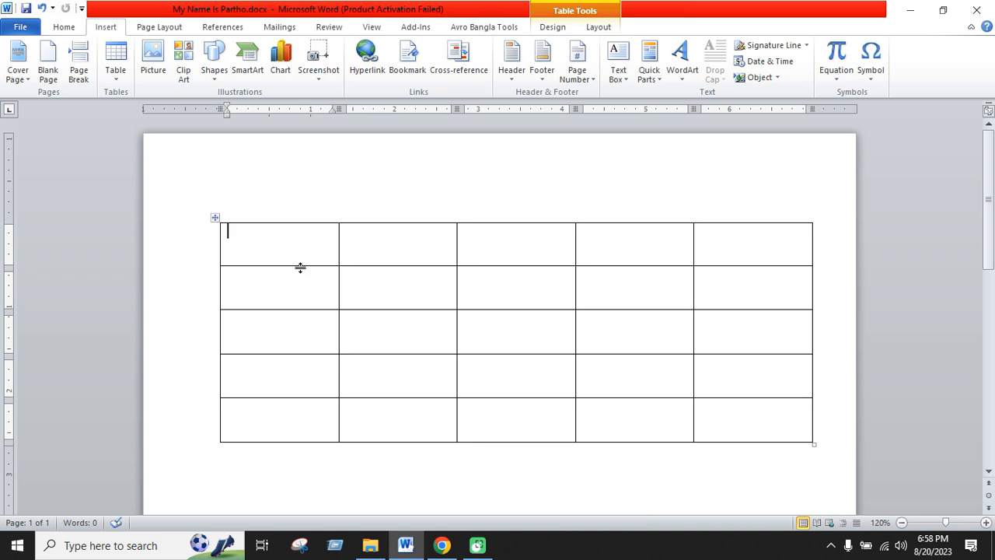
left_click_drag(215, 217, 216, 193)
left_click(216, 194)
left_click(438, 225)
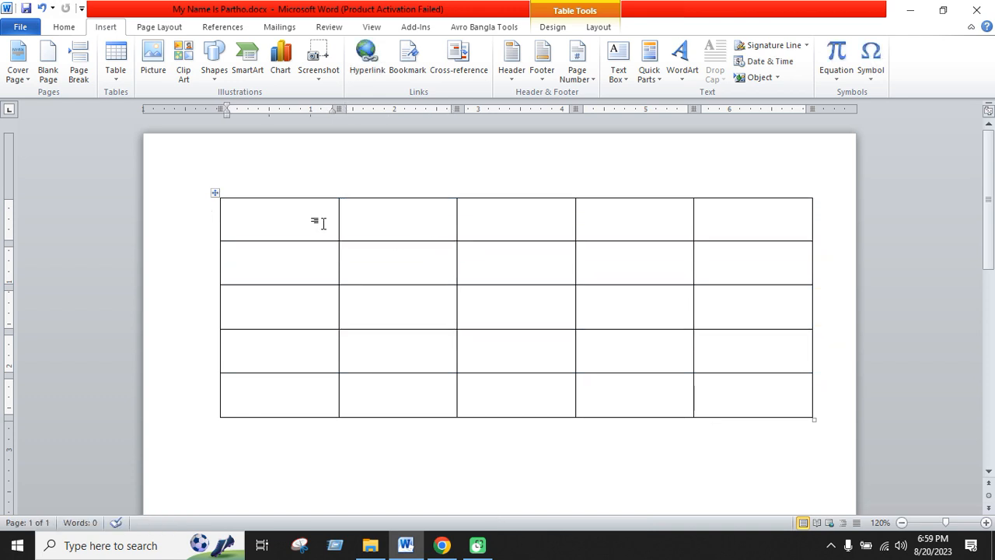
Number the five cells of the table's first row 1, 2, 3, 4 and 5
type("1")
left_click(391, 223)
type("2")
left_click(477, 225)
type("3")
left_click(653, 230)
type("4")
left_click(739, 218)
type("5")
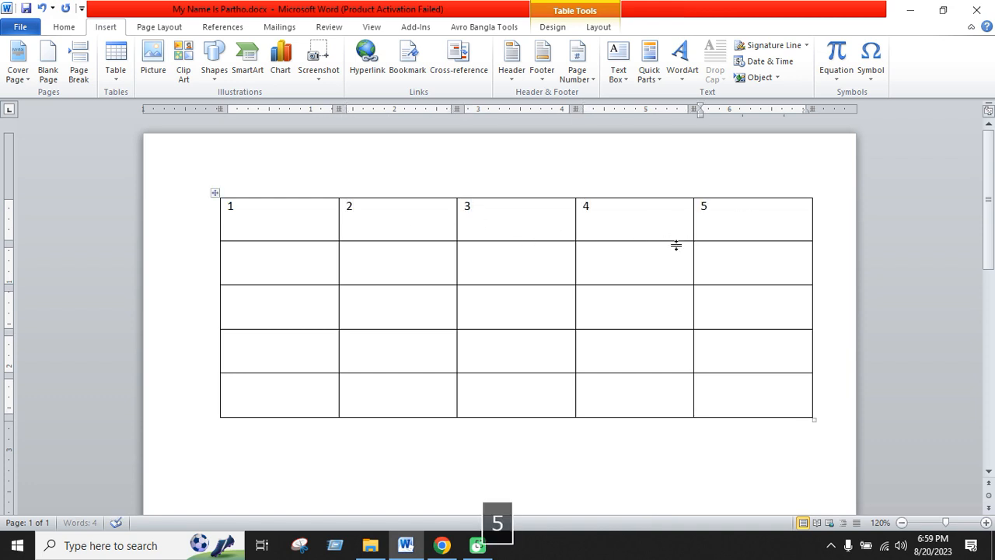
Number the remaining cells of the table's first column 2, 3, 4 and 5 from the second row down
left_click(303, 272)
type("2")
left_click(287, 311)
type("3")
left_click(278, 356)
type("4")
left_click(271, 398)
type("5")
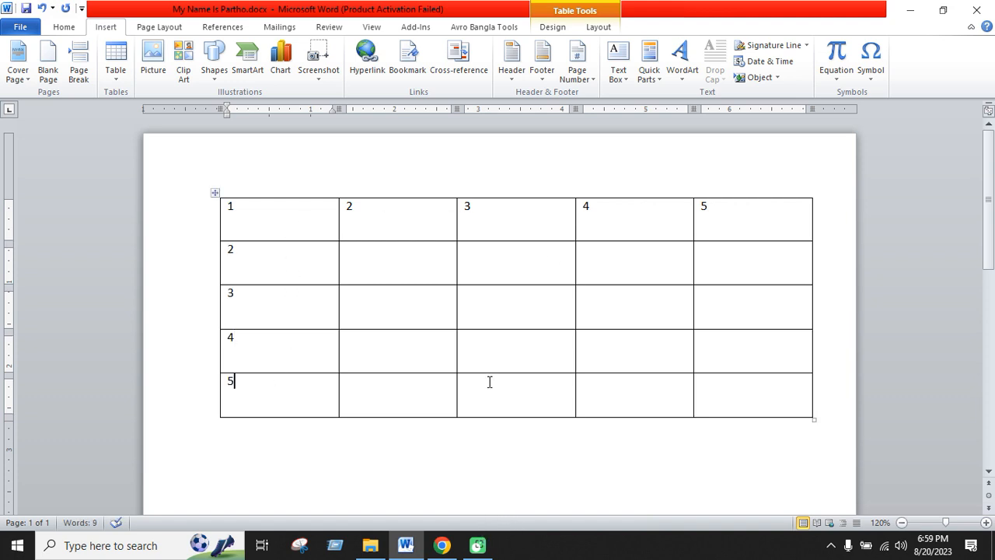
Add two blank lines below the numbered table
left_click(279, 218)
scroll(340, 296, "down", 5)
left_click(339, 304)
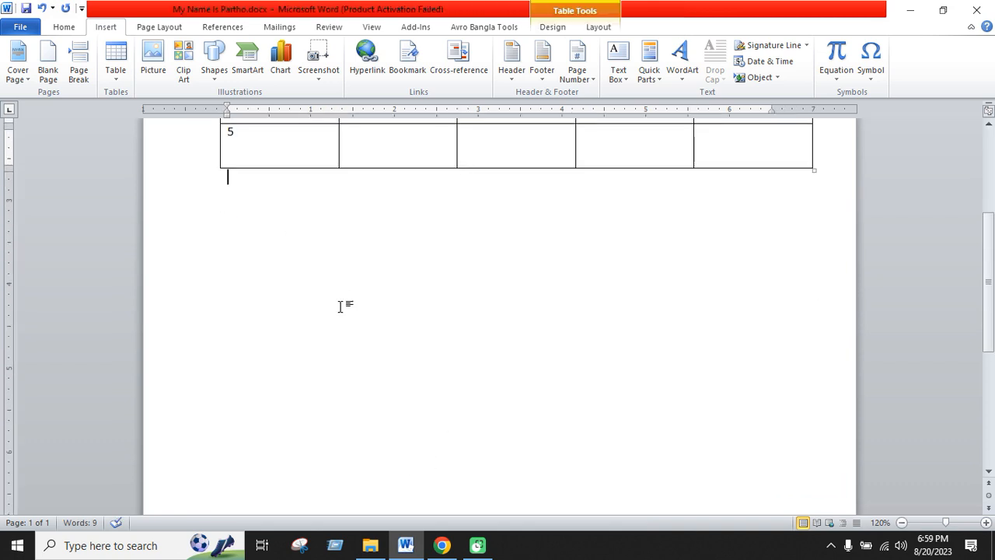
scroll(339, 306, "up", 3)
key("Return")
key("Return")
scroll(365, 342, "up", 2)
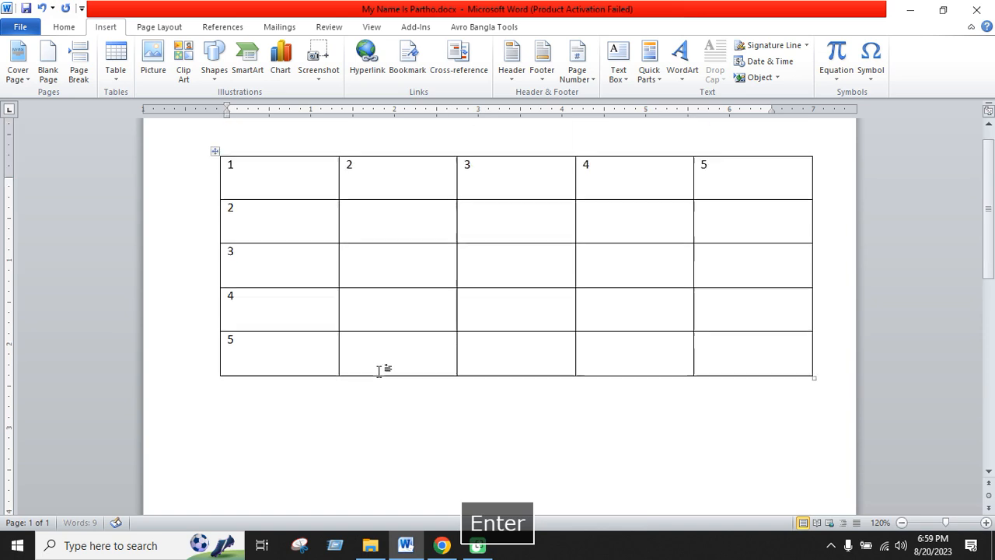
Draw three single-cell tables below the numbered table: a wide strip, a tall narrow box and a box about 4 inches wide, then stop drawing
left_click(118, 77)
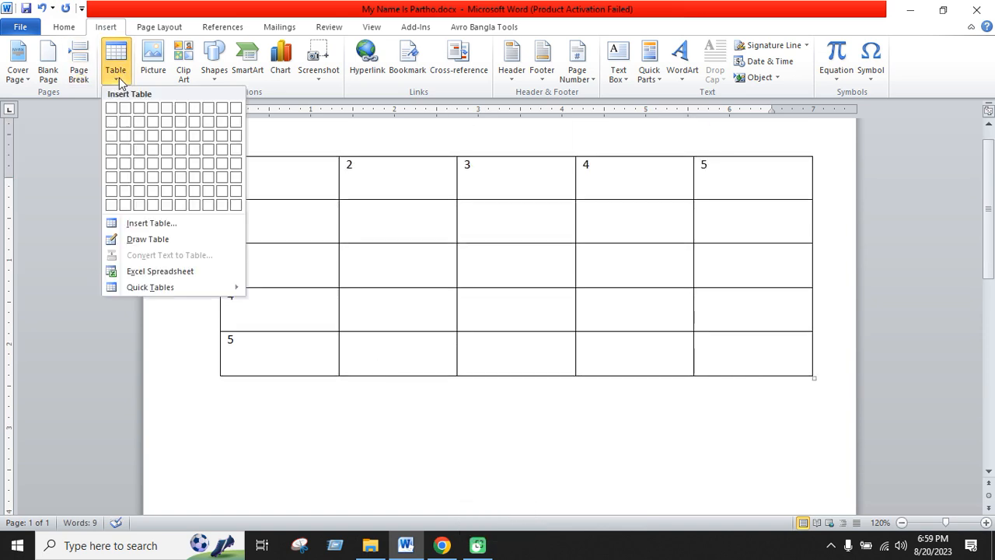
left_click(158, 239)
scroll(340, 327, "down", 5)
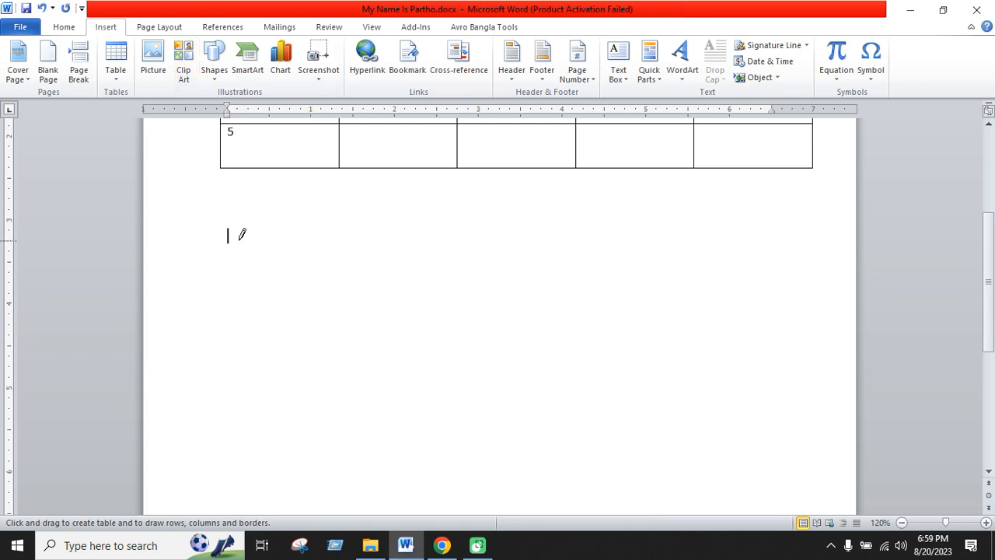
mouse_move(228, 238)
left_mouse_down()
mouse_move(491, 243)
mouse_move(664, 298)
mouse_move(775, 264)
mouse_move(808, 268)
left_mouse_up()
mouse_move(266, 204)
left_mouse_down()
mouse_move(311, 433)
mouse_move(307, 490)
left_mouse_up()
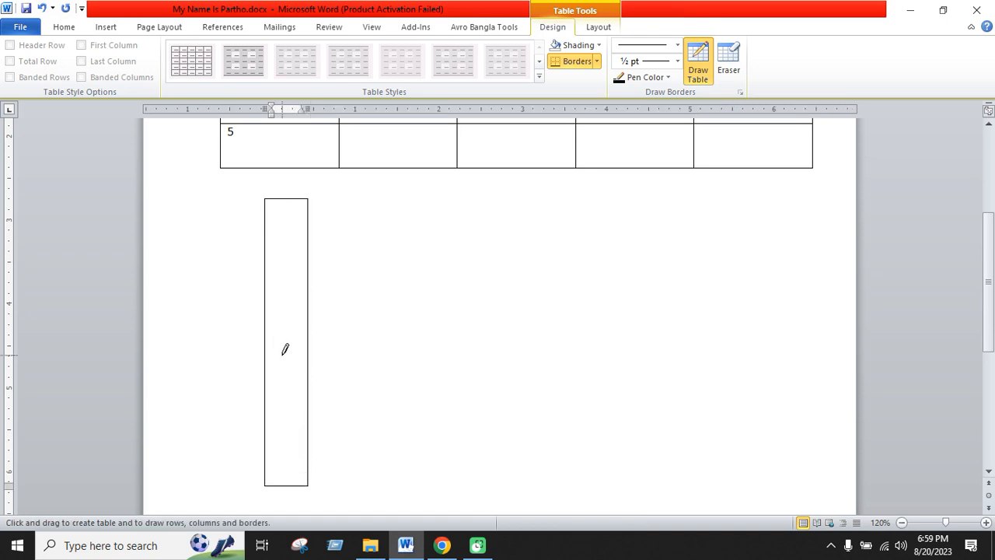
left_click_drag(246, 268, 568, 327)
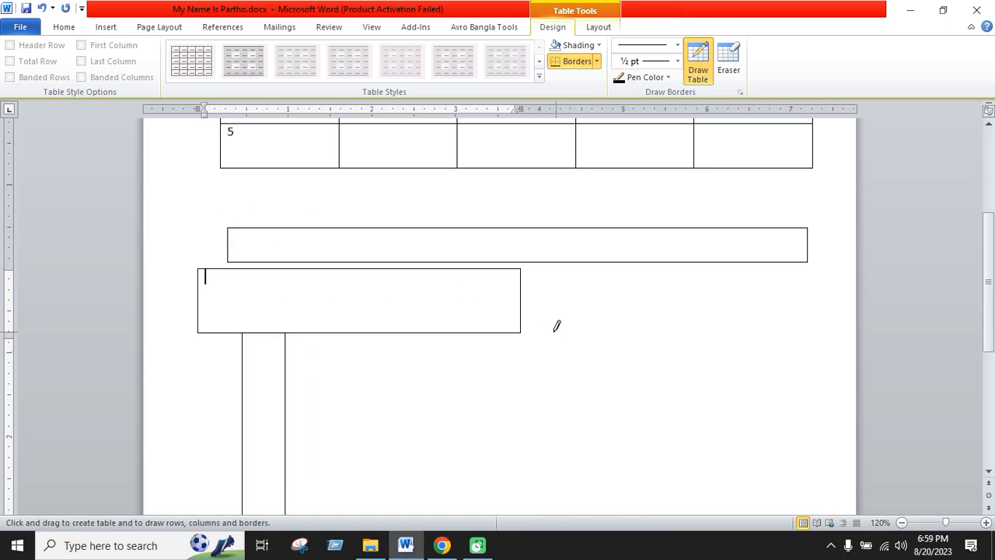
left_click(64, 27)
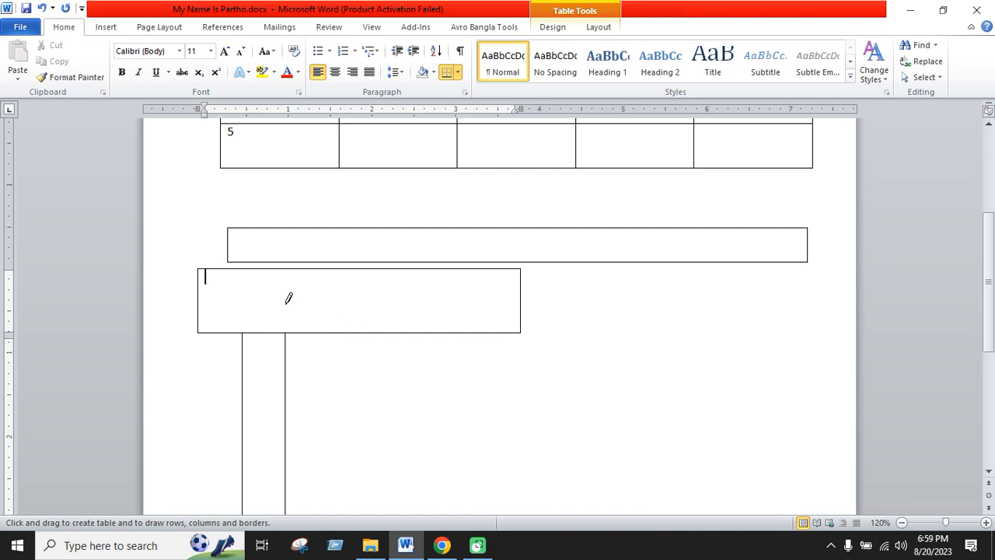
left_click(106, 27)
left_click(121, 86)
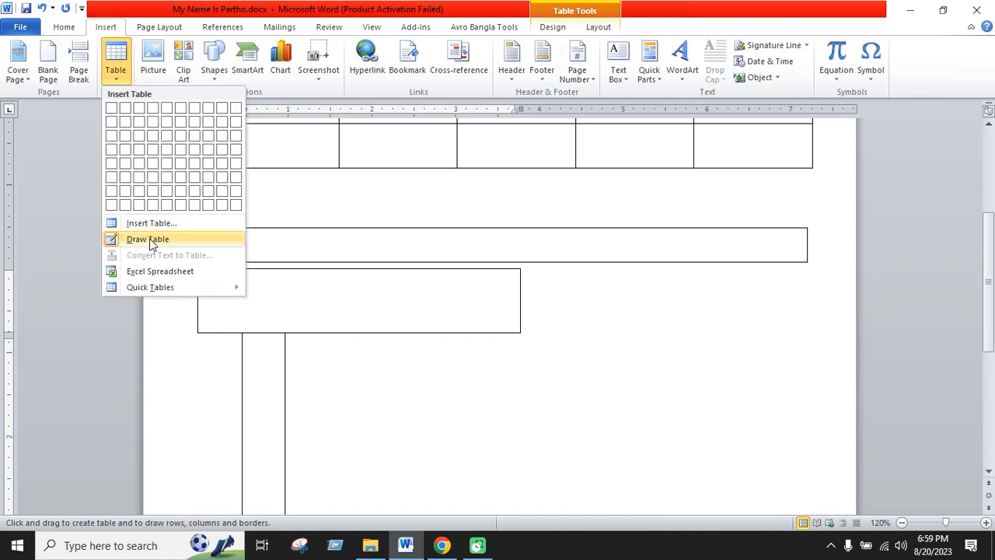
left_click(382, 333)
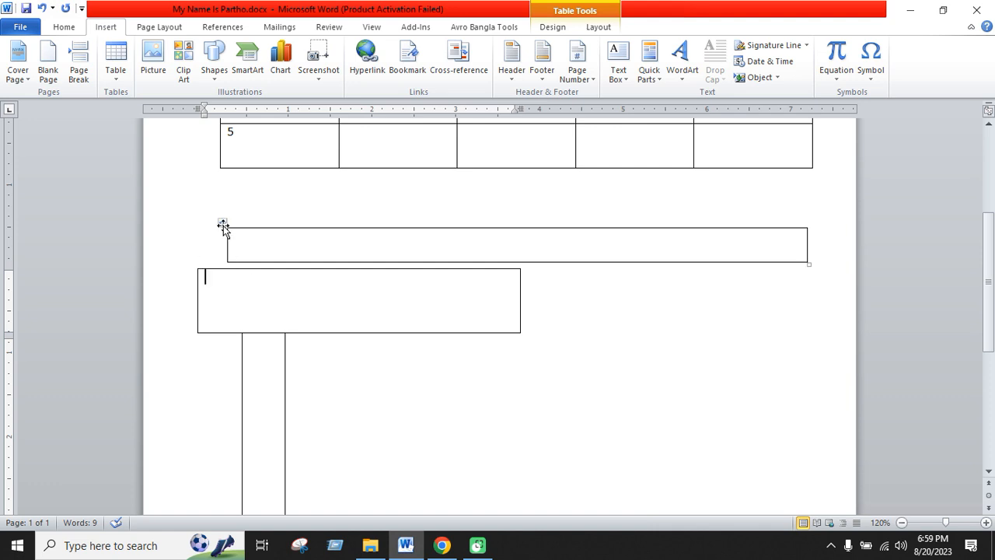
Delete the hand-drawn tables below the numbered table
left_click(223, 224)
key("BackSpace")
left_click(244, 280)
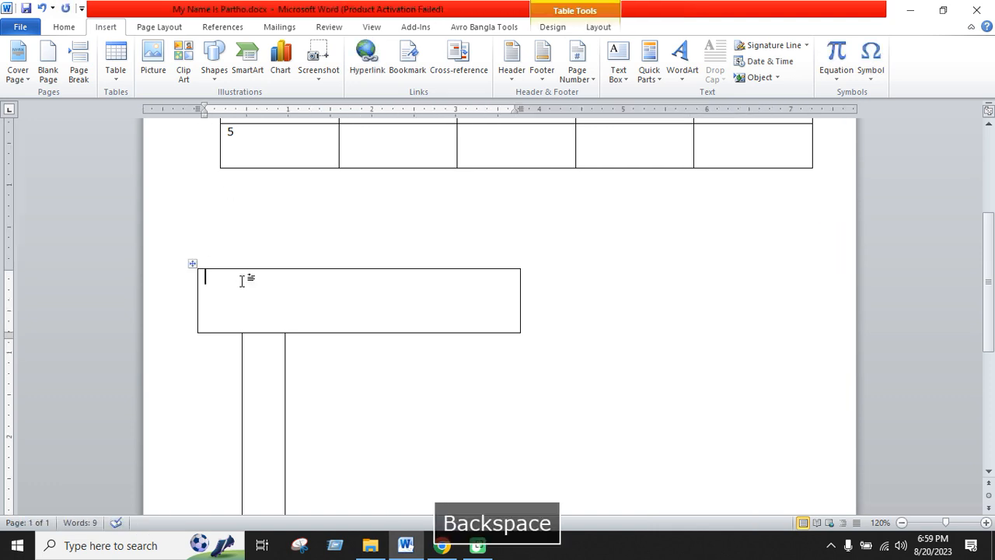
left_click(192, 264)
key("BackSpace")
scroll(263, 342, "up", 2)
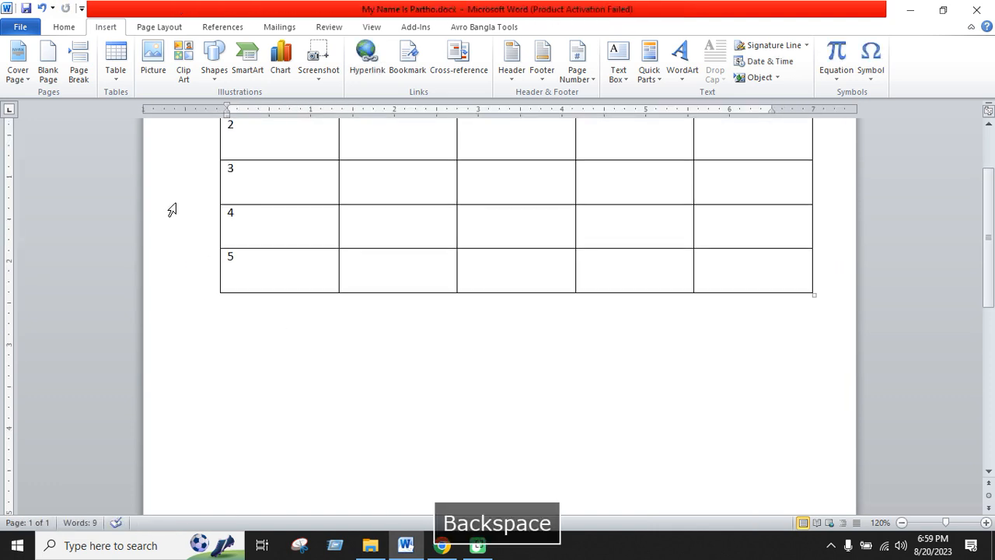
left_click(115, 78)
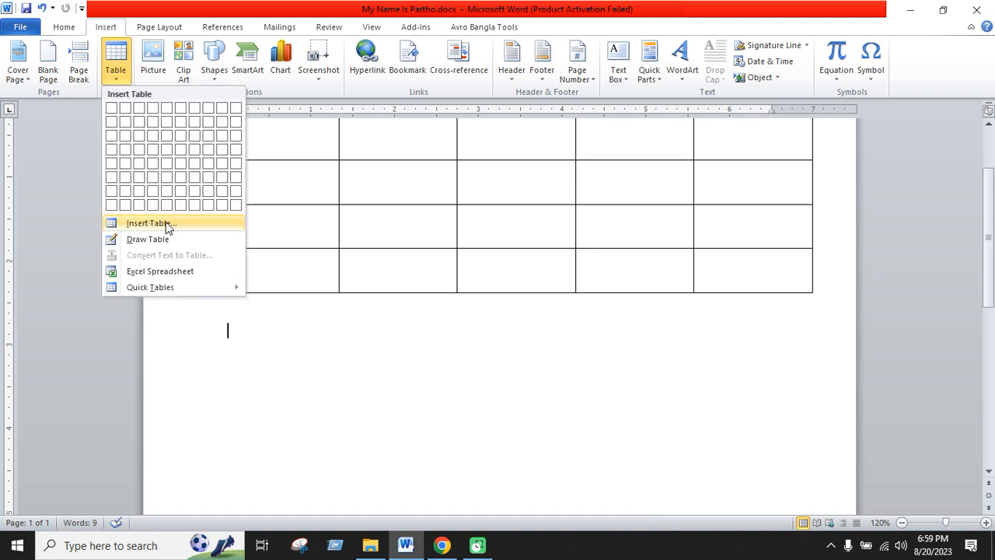
left_click(366, 400)
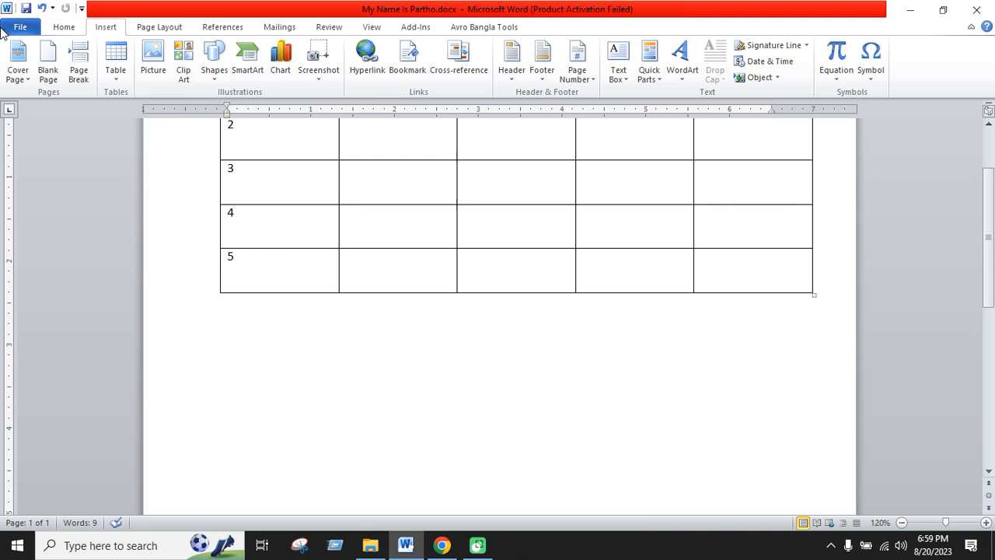
scroll(458, 264, "up", 2)
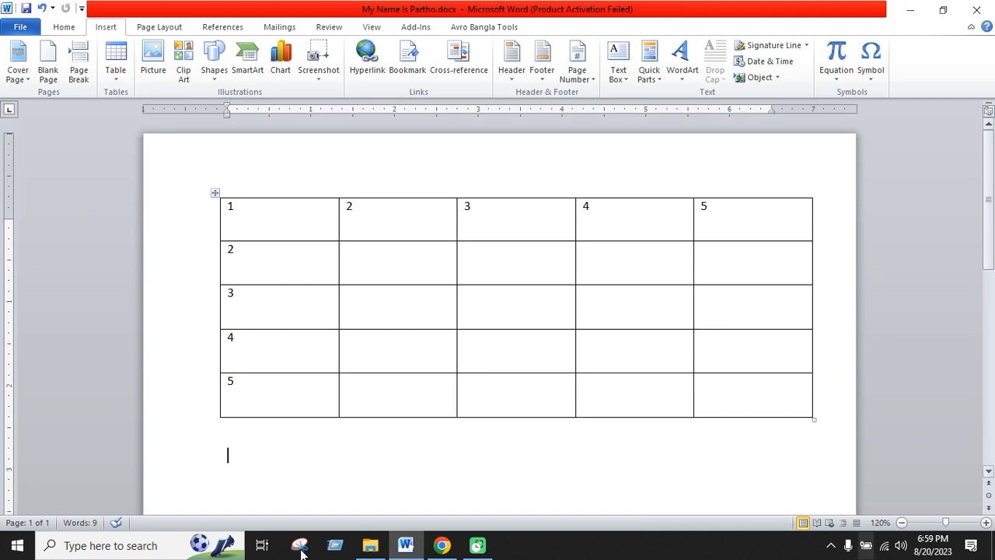
left_click(322, 216)
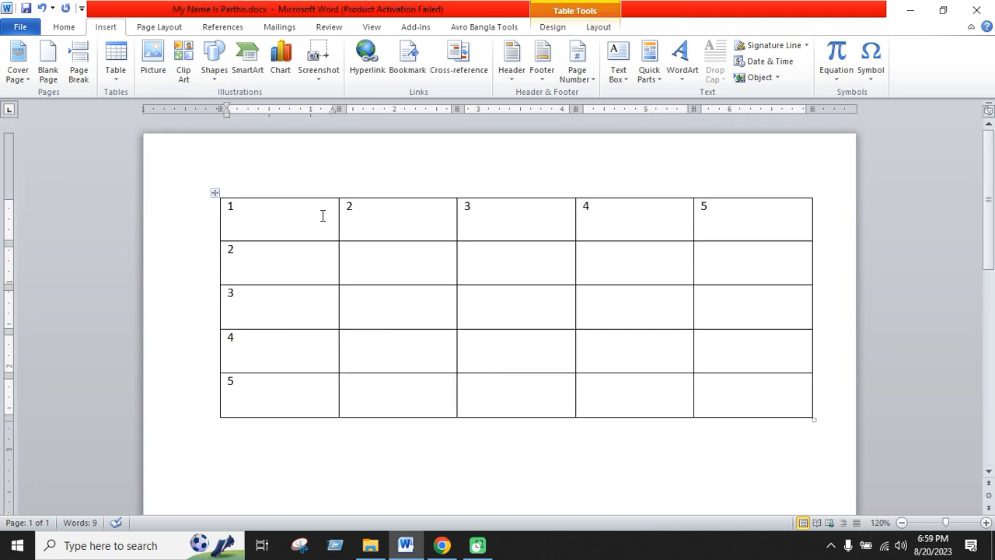
left_click(373, 495)
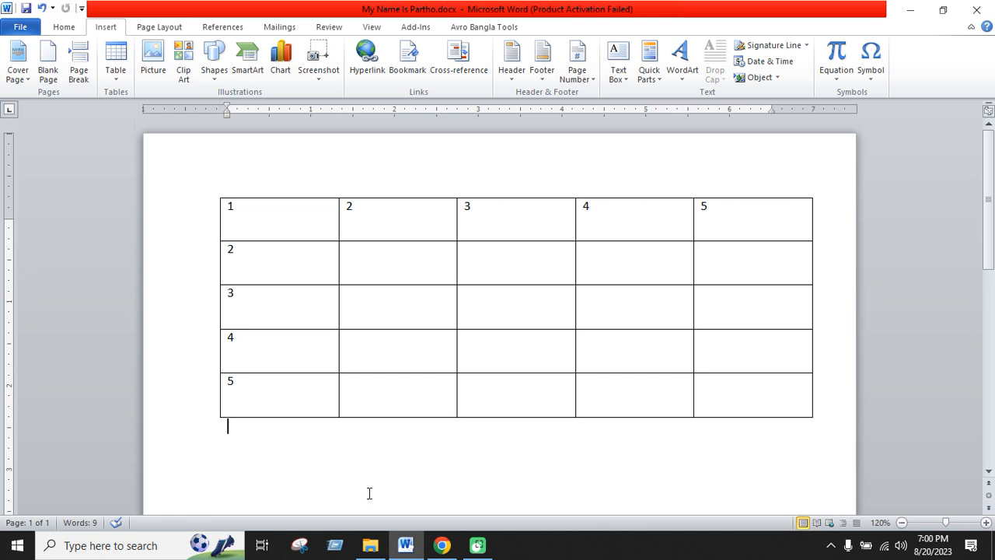
Try the orange built-in table style with a solid header and banded rows on the numbered table, and undo it
left_click(410, 314)
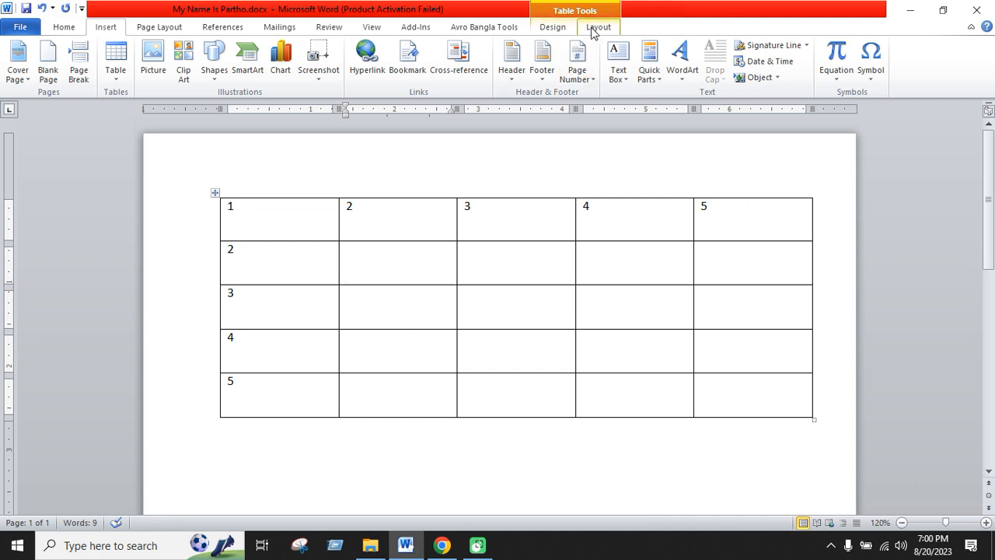
left_click(553, 29)
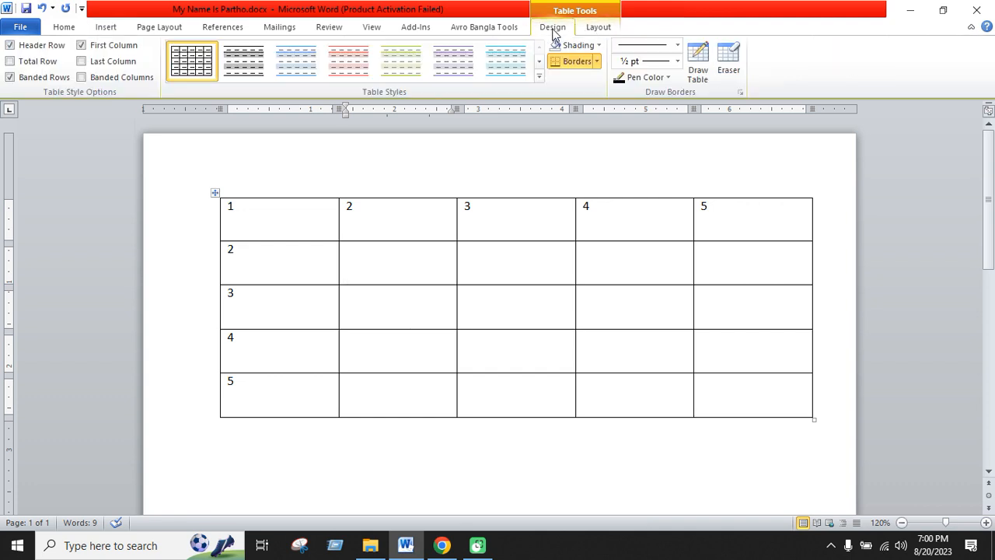
left_click(596, 28)
left_click(560, 29)
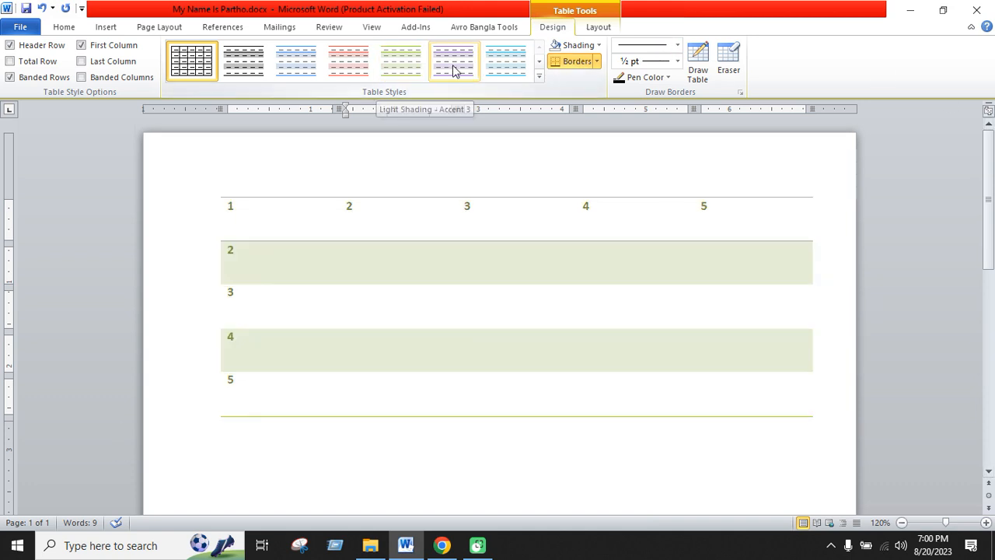
left_click(540, 77)
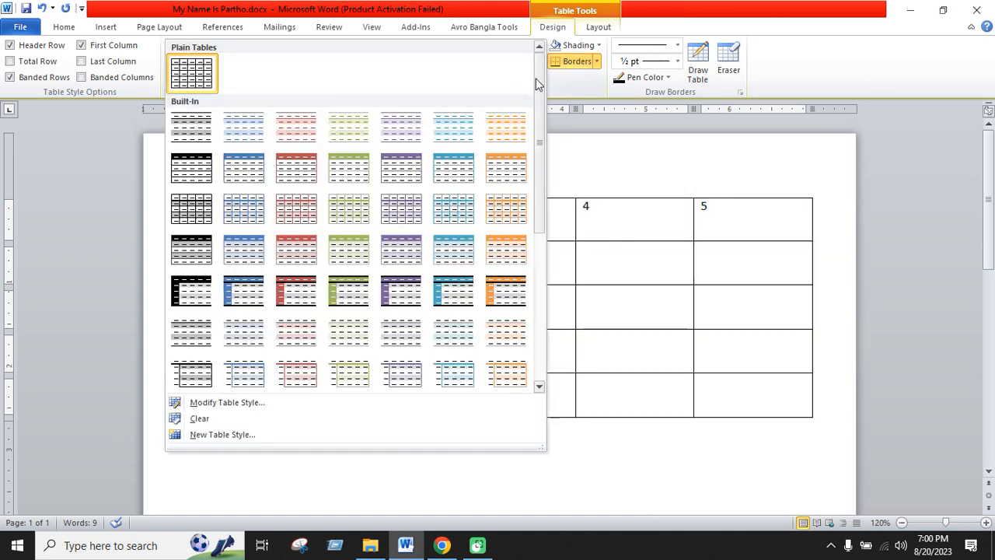
left_click(501, 252)
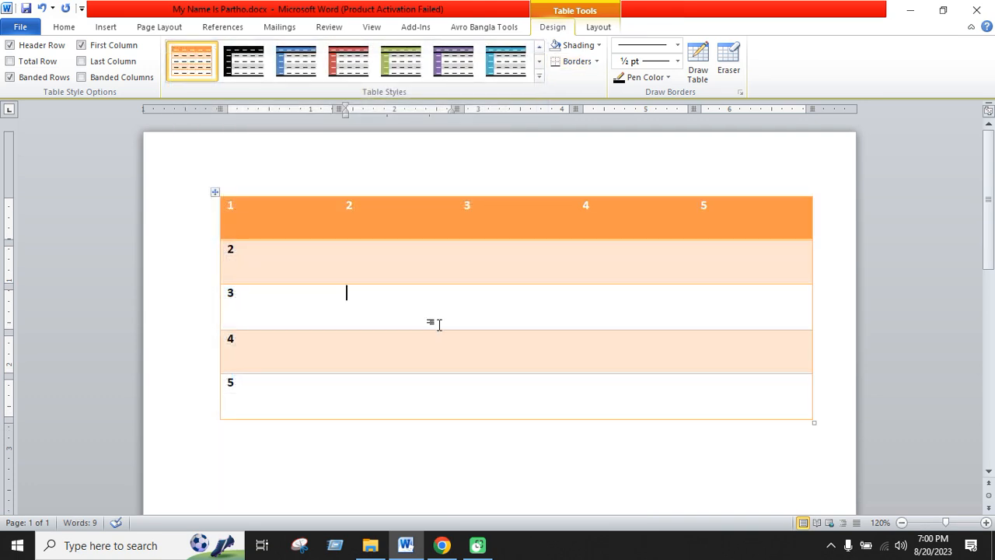
key("ctrl+z")
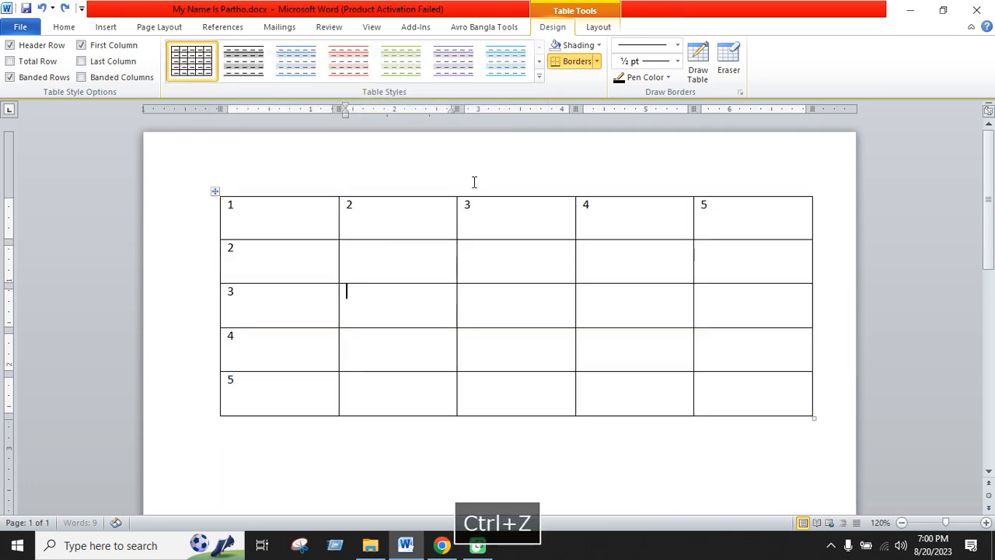
Apply the aqua built-in table style with a solid header row and horizontal lines to the numbered table
left_click(538, 79)
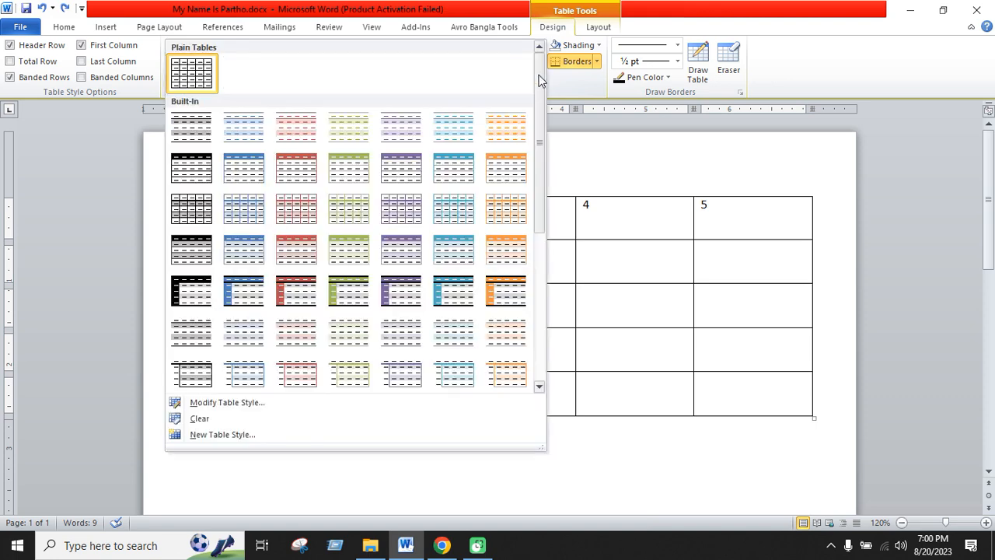
left_click(451, 178)
left_click(598, 45)
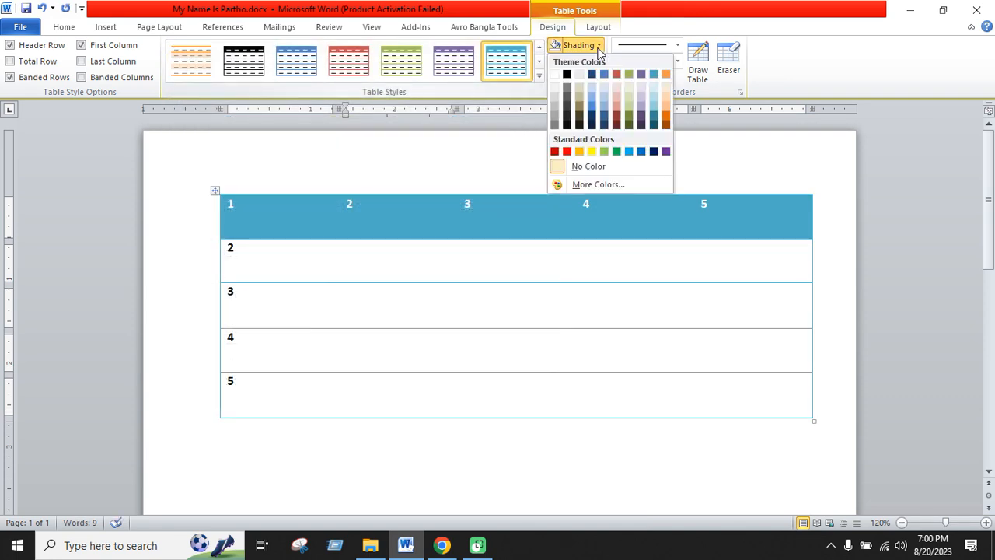
left_click(533, 307)
left_click(532, 307)
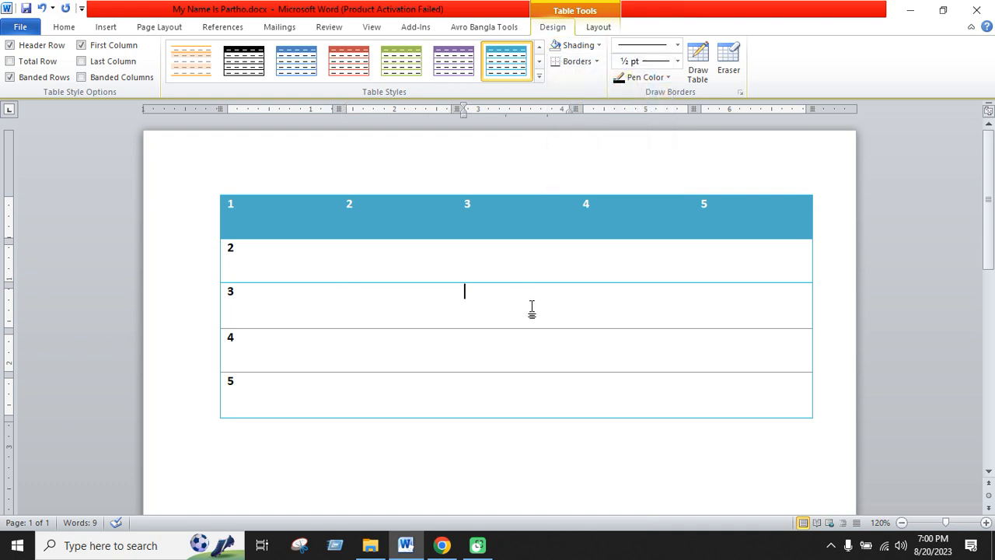
Select the whole table and set its shading to No Color
left_click(598, 47)
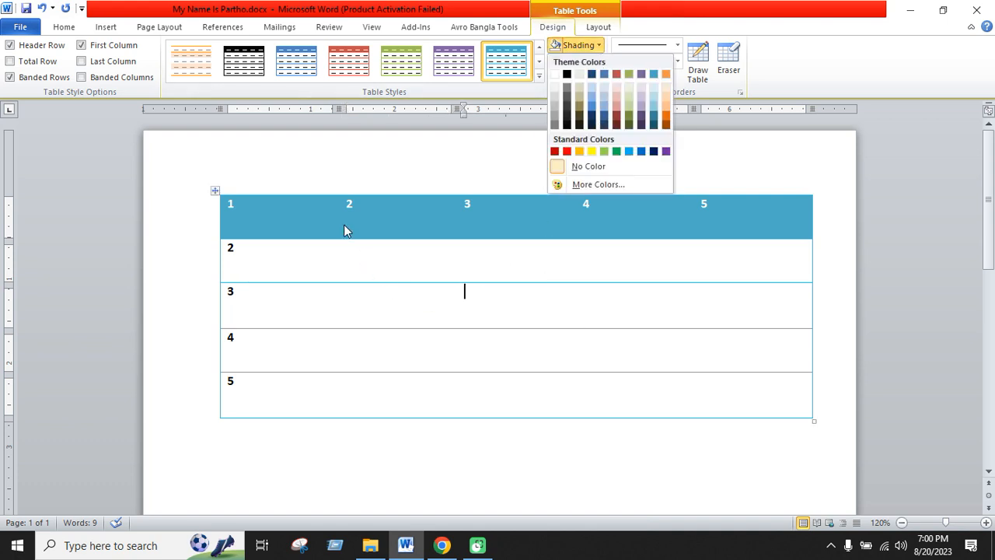
left_click(215, 190)
left_click(215, 190)
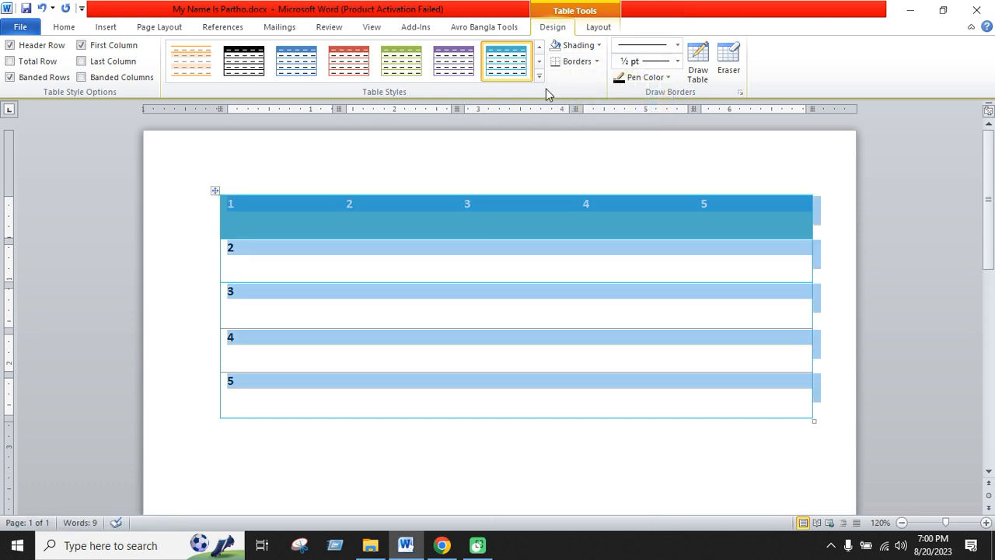
left_click(599, 48)
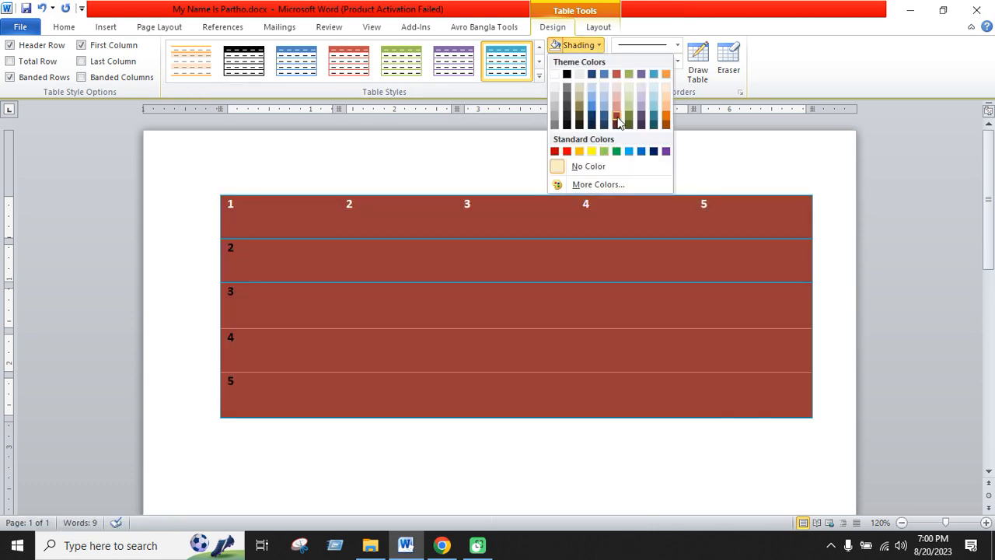
left_click(576, 166)
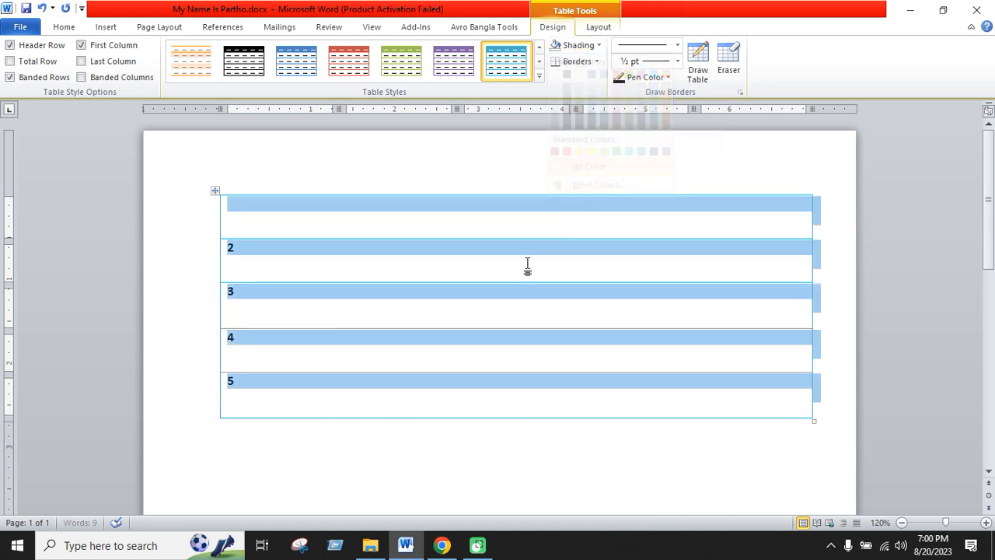
left_click(475, 228)
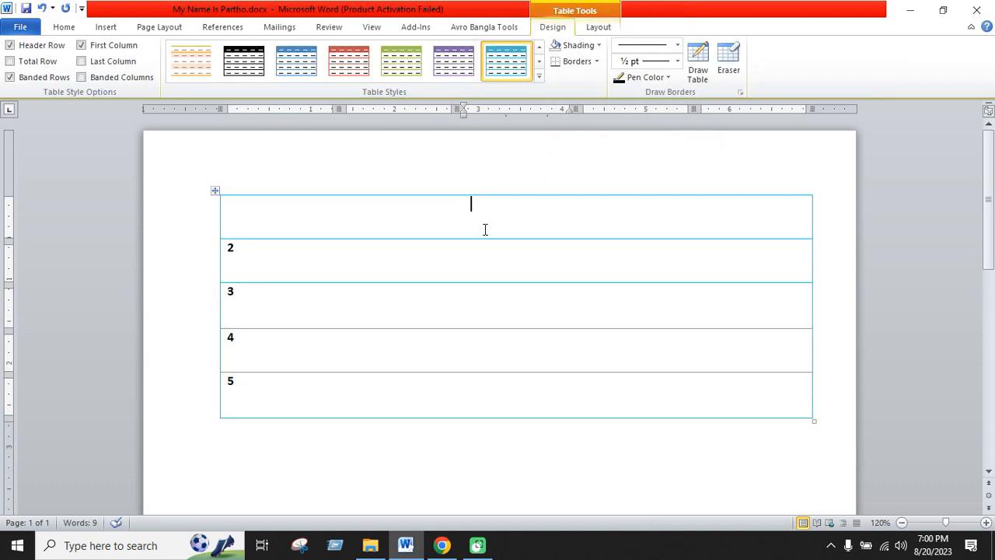
Look through the border options, and try the Total Row style option on the table before switching it off again
left_click(597, 61)
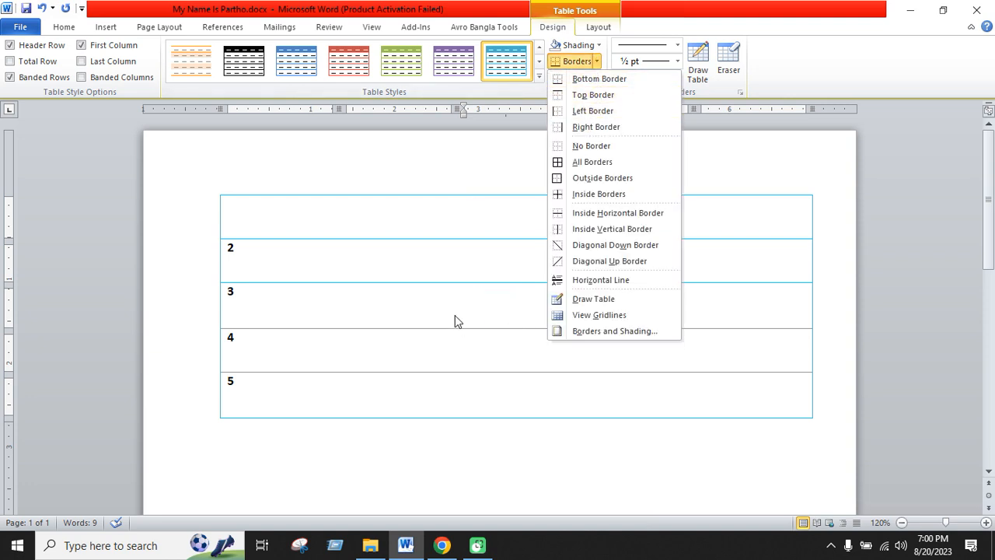
left_click(459, 221)
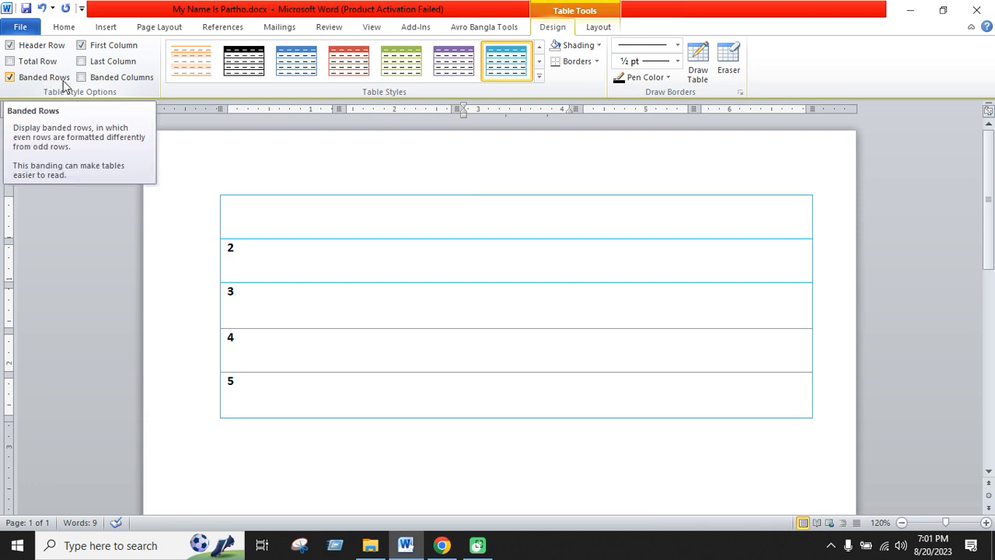
left_click(11, 63)
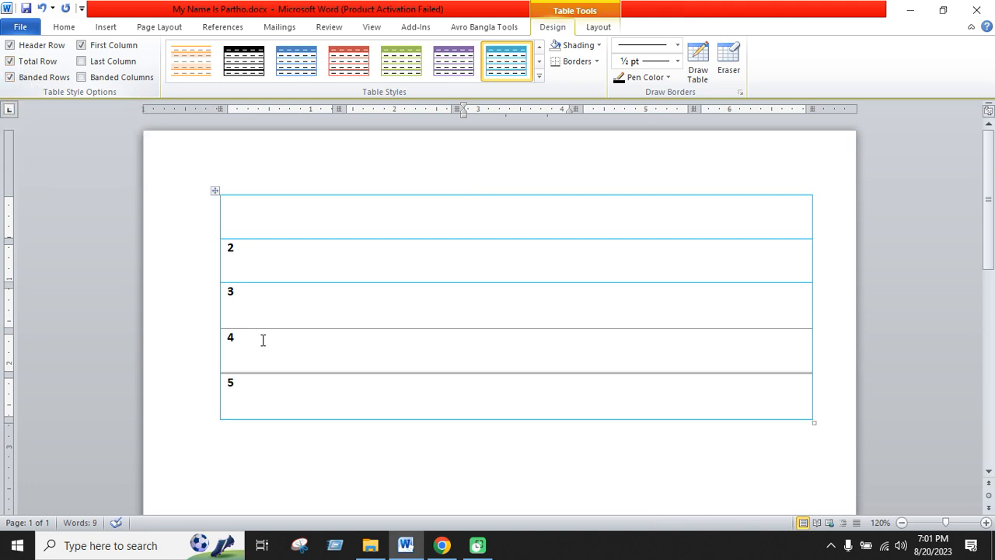
left_click(11, 62)
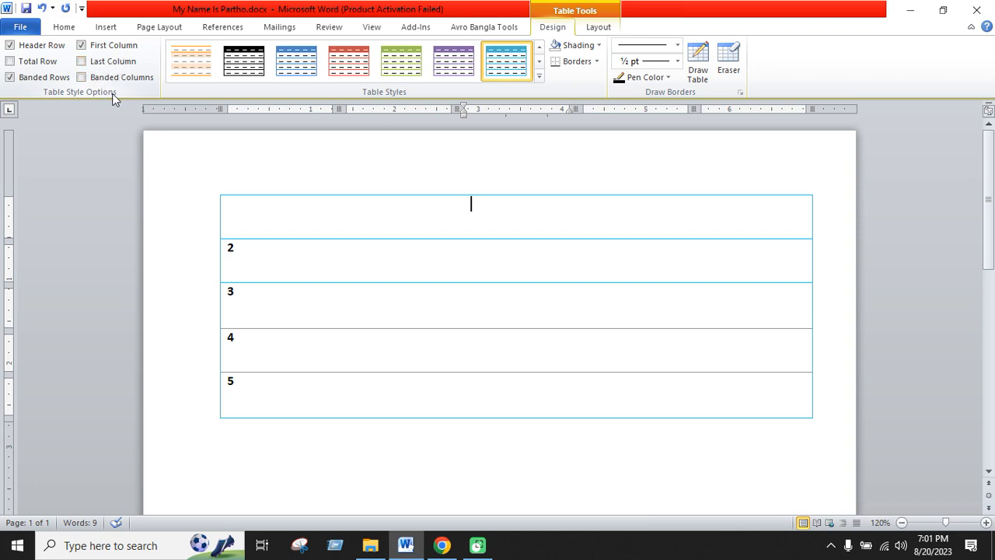
Try the table without the First Column style option, and undo the change
left_click(82, 45)
left_click(297, 217)
key("ctrl+z")
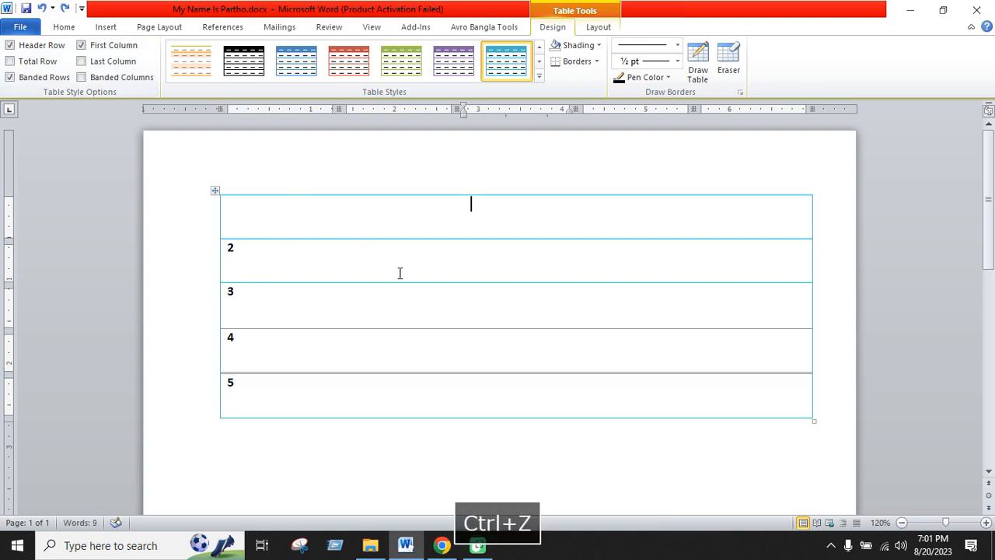
Switch the Total Row option off for the table, and undo the earlier style and shading changes back to the plain black grid
left_click(317, 213)
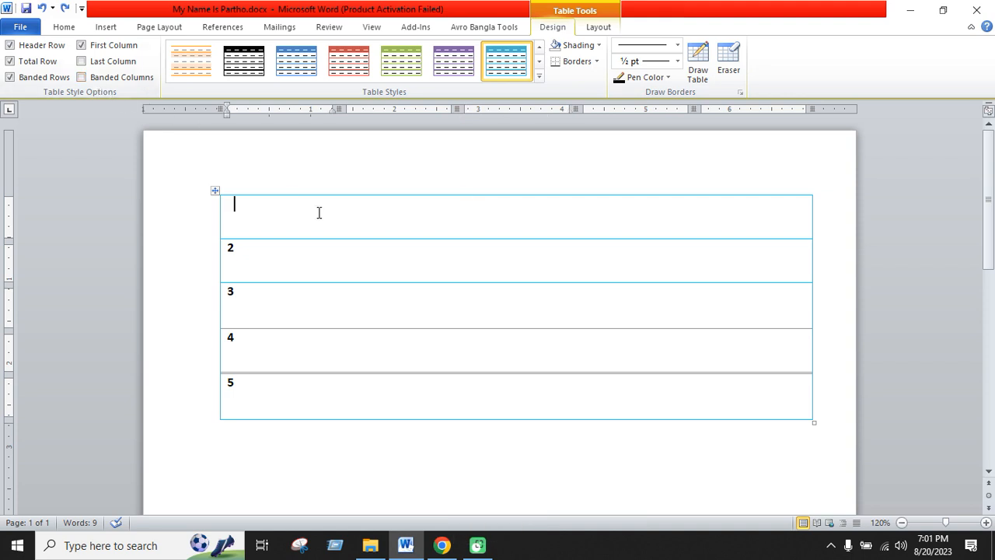
left_click(11, 62)
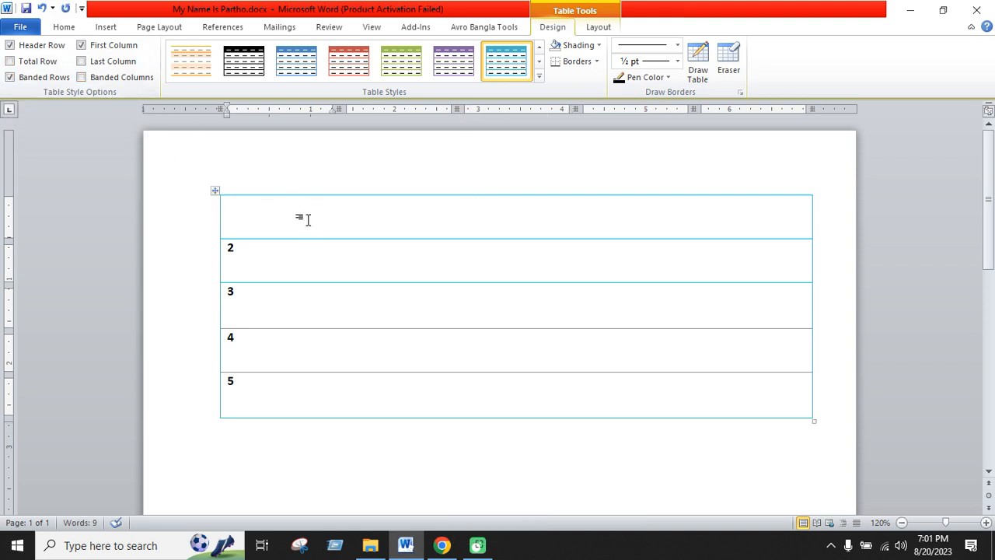
key("ctrl+z")
key("ctrl+z")
key("ctrl+z")
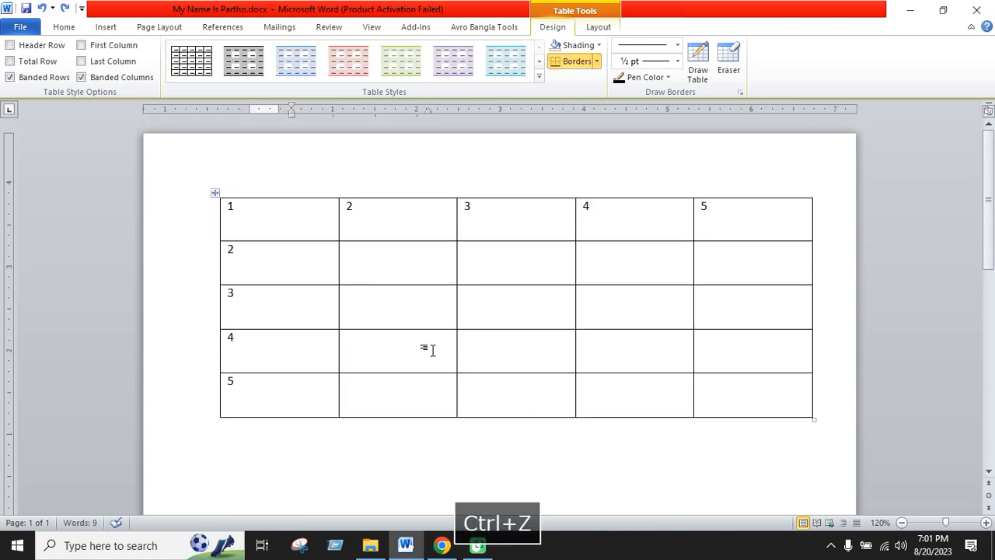
key("ctrl+z")
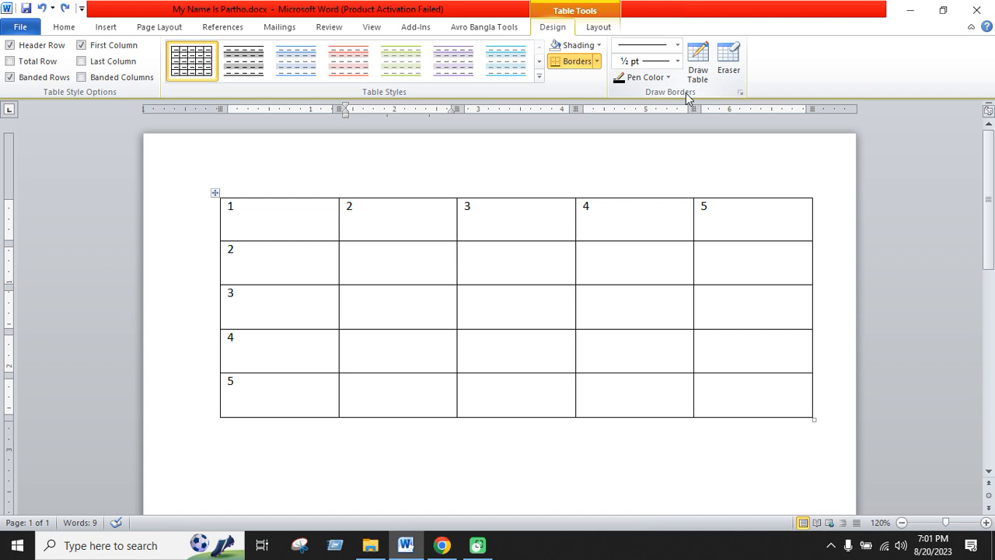
Try splitting the fifth column with a drawn 2 ¼ pt vertical line, and undo it
left_click(678, 62)
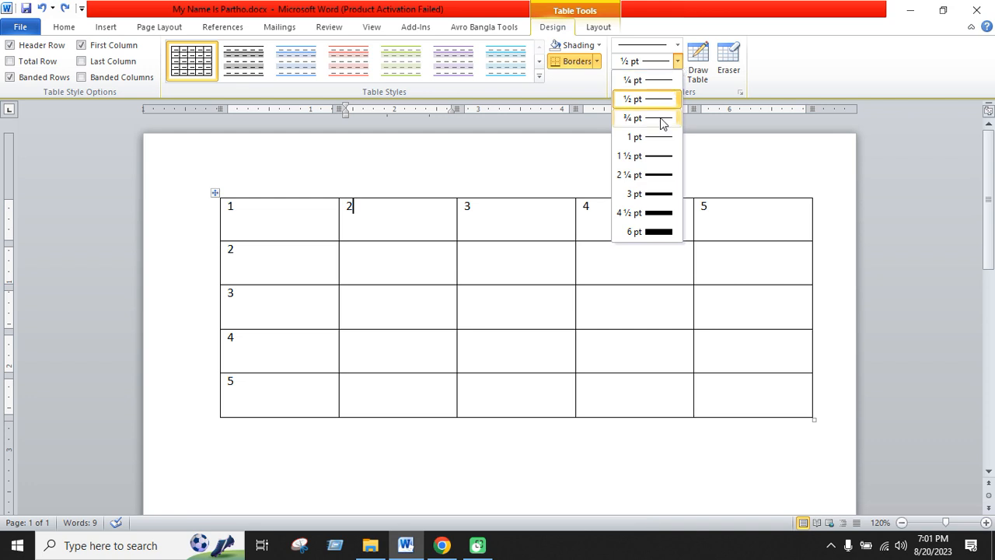
left_click(660, 176)
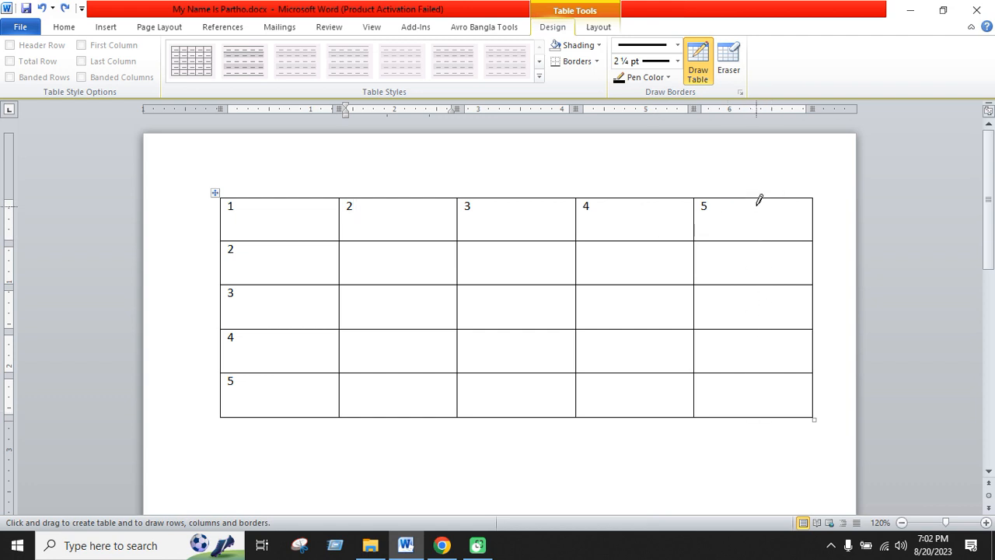
left_click_drag(755, 196, 758, 386)
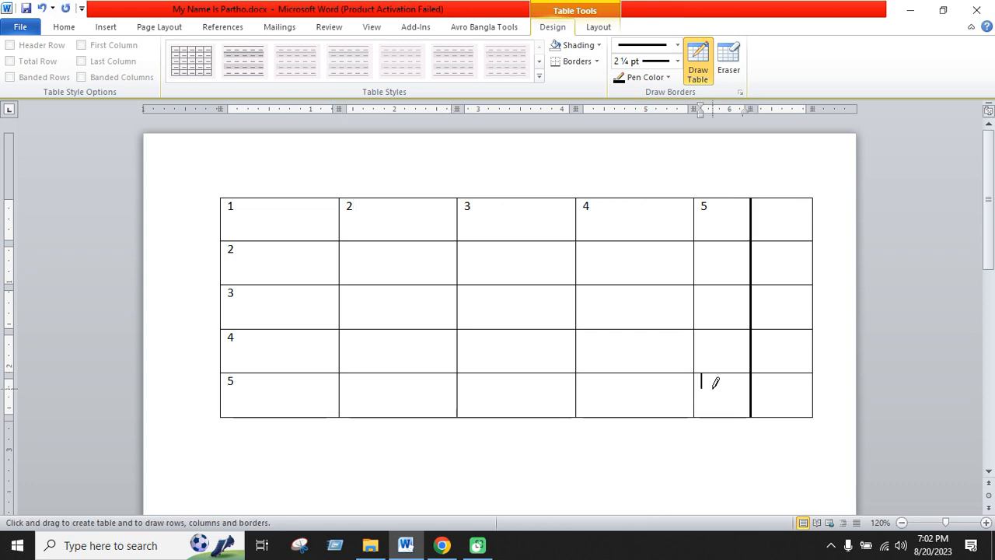
key("ctrl+z")
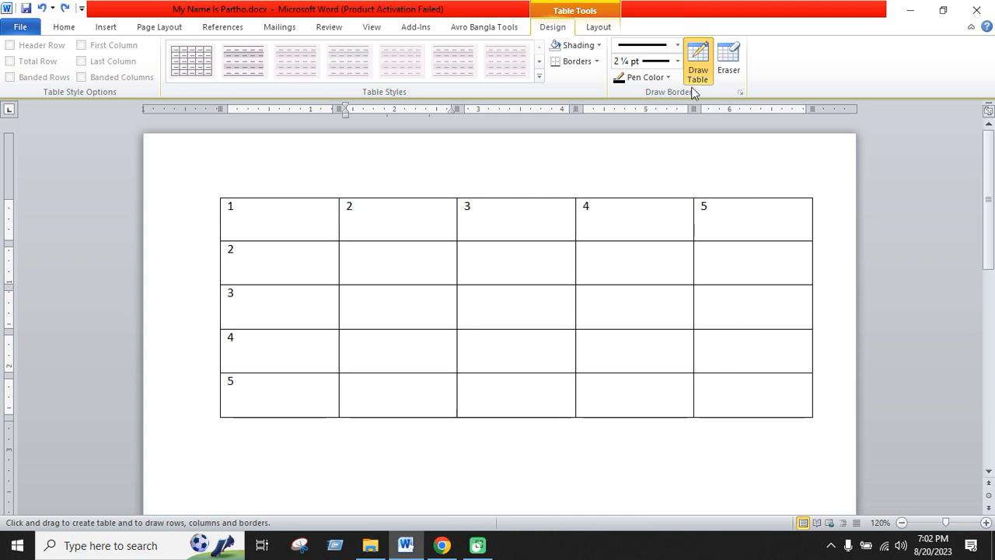
Draw ¼ pt vertical lines down the full table through the middle of the fifth, fourth and third columns
left_click(677, 61)
left_click(651, 80)
left_click_drag(753, 199, 754, 411)
left_click_drag(630, 199, 632, 412)
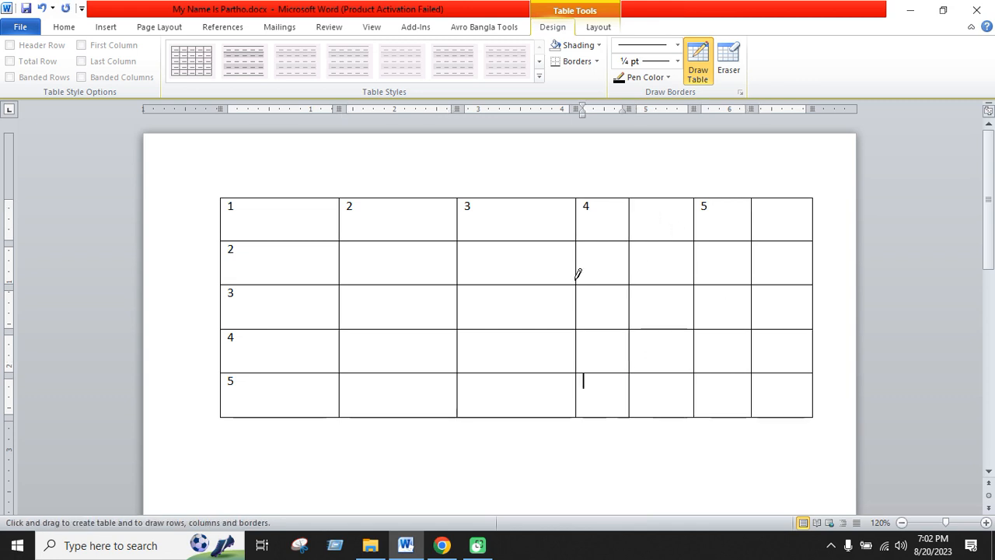
left_click_drag(515, 199, 514, 385)
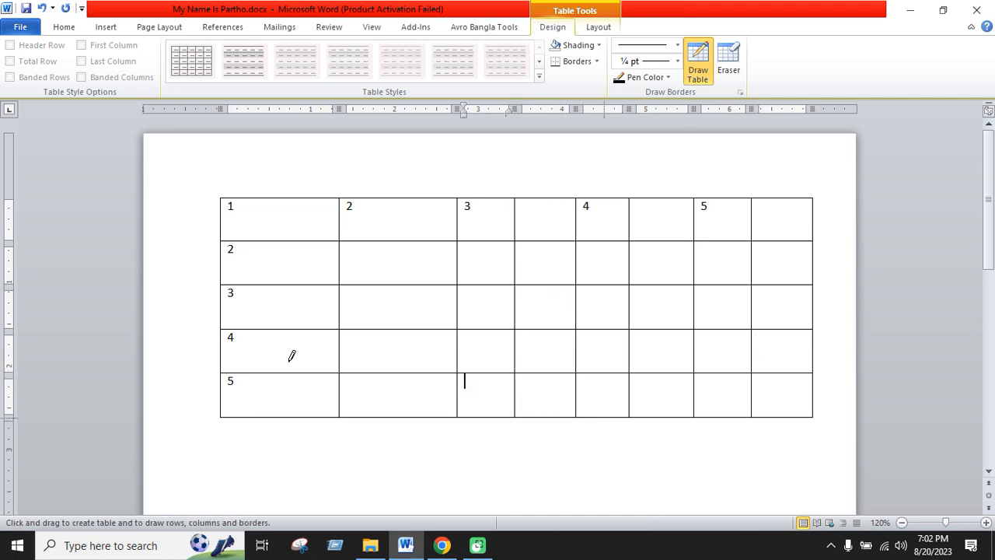
Erase the added vertical line from all five rows of the third column with the Eraser
left_click(722, 63)
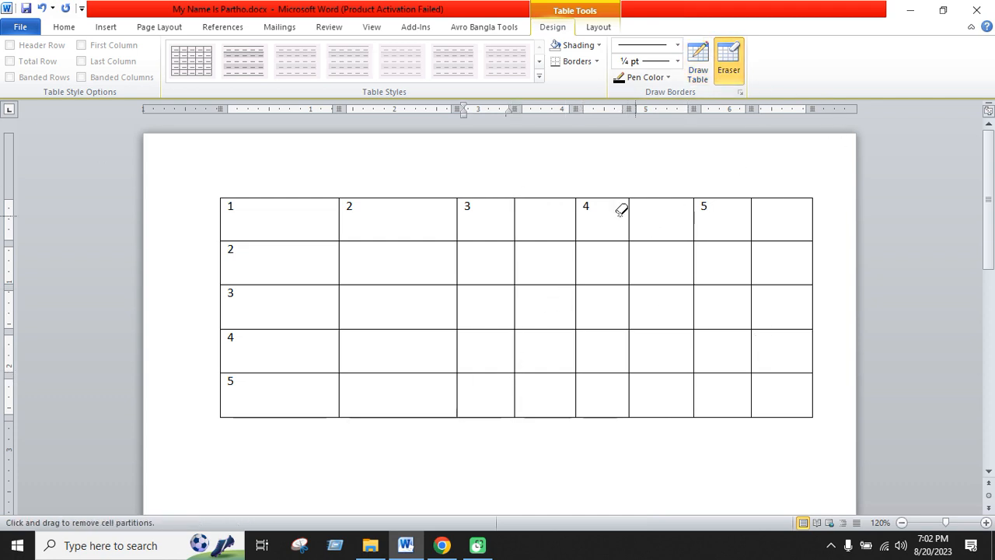
left_click(517, 214)
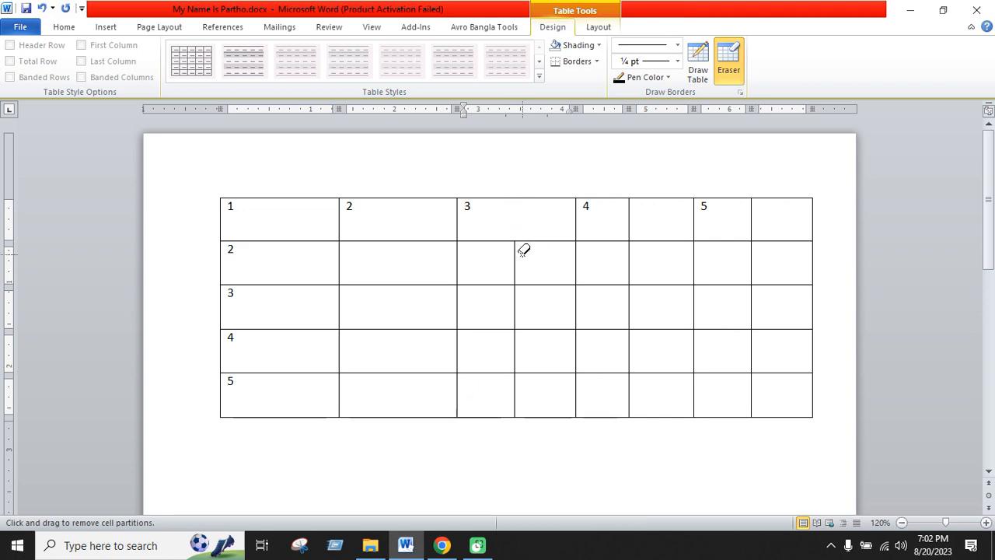
left_click(514, 258)
left_click(514, 301)
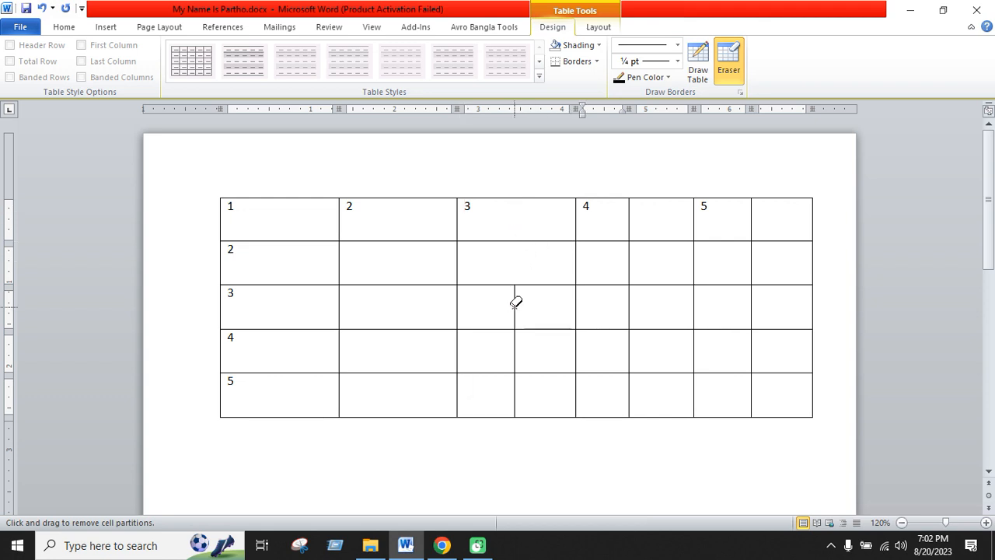
left_click(509, 340)
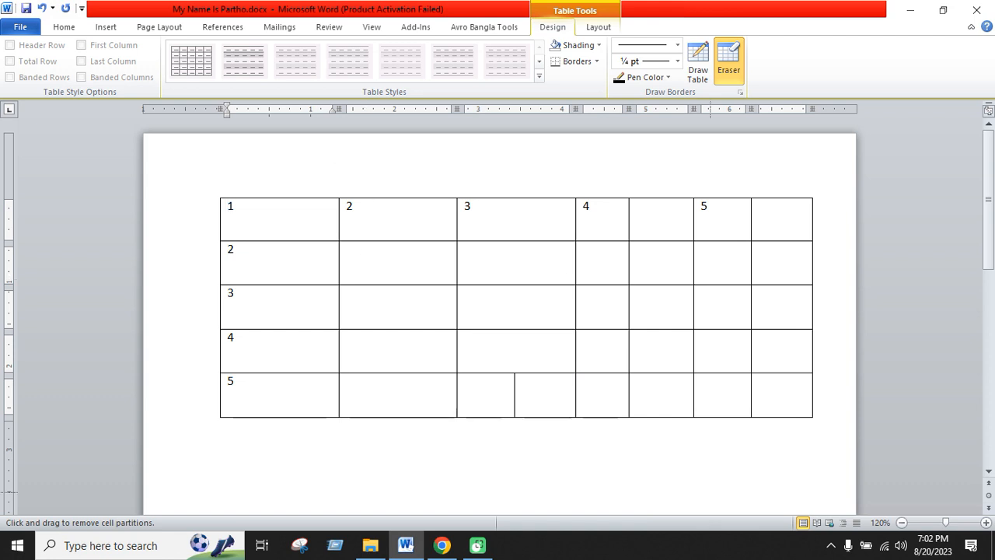
mouse_move(491, 392)
left_mouse_down()
mouse_move(531, 399)
mouse_move(531, 389)
left_mouse_up()
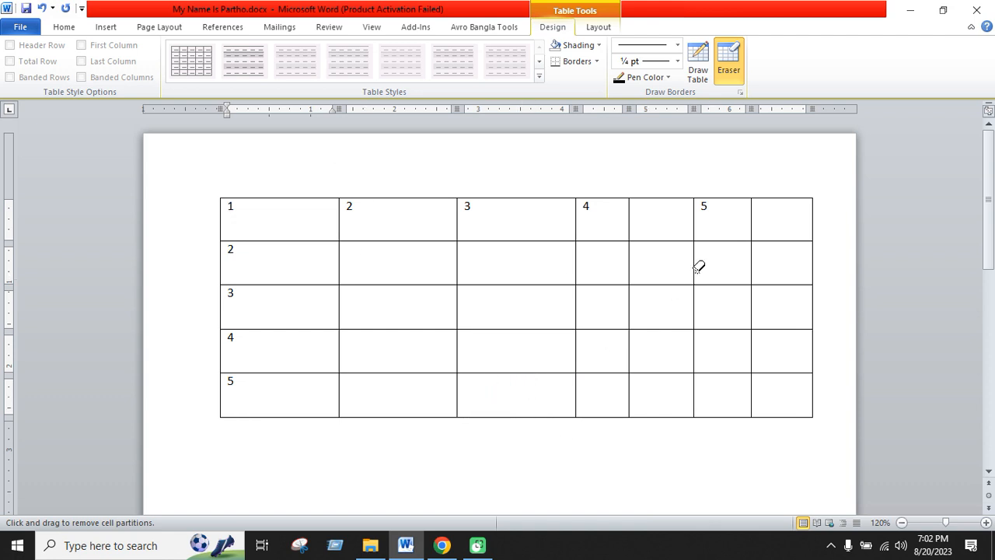
Erase the added vertical line from all five rows of the fourth column
left_click(628, 218)
left_click_drag(624, 264, 649, 263)
left_click_drag(624, 304, 646, 304)
left_click_drag(613, 351, 634, 356)
left_click(616, 395)
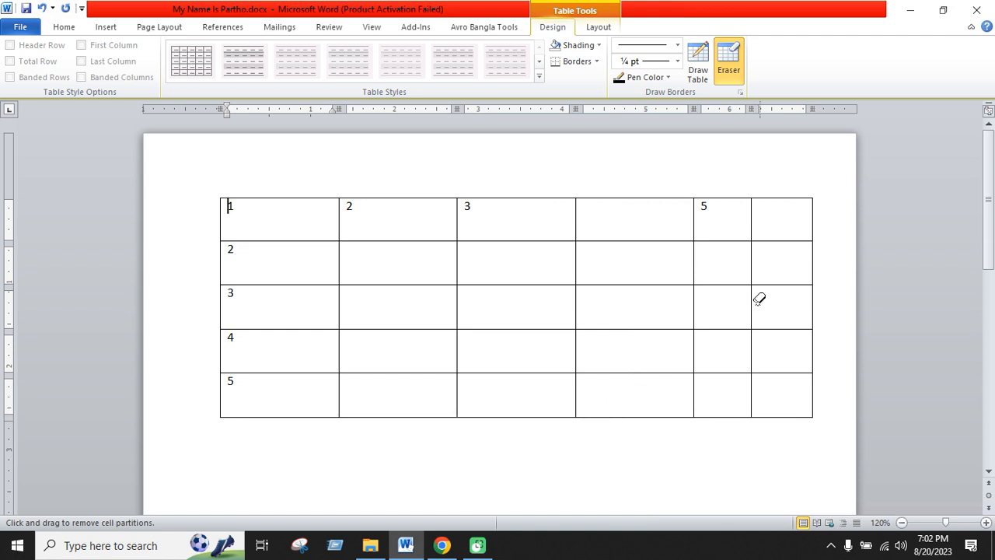
Erase the added vertical line from all five rows of the fifth column
left_click_drag(752, 259, 778, 259)
left_click(748, 210)
left_click(754, 321)
left_click(759, 344)
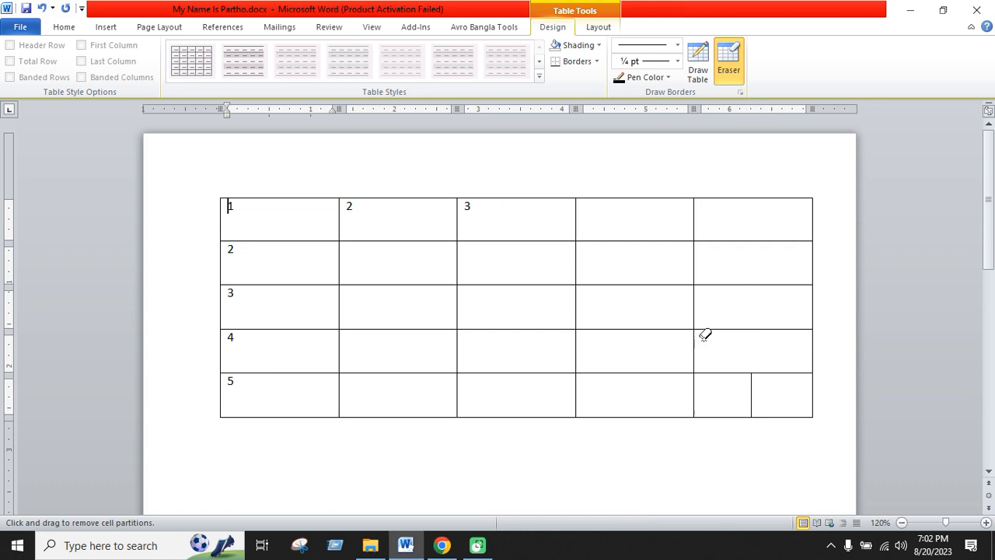
left_click(754, 396)
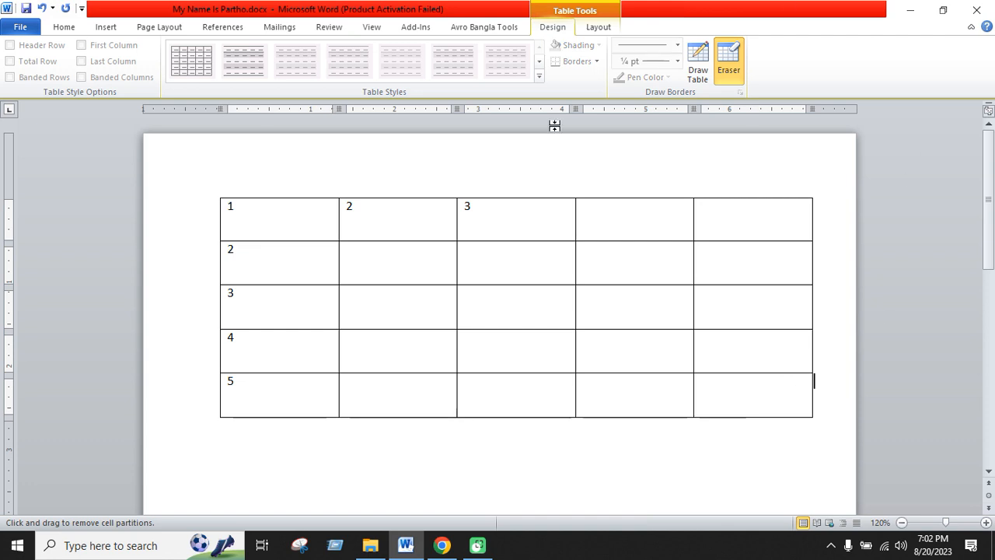
Leave the Eraser and turn off Draw Table to return to normal text editing
left_click(699, 67)
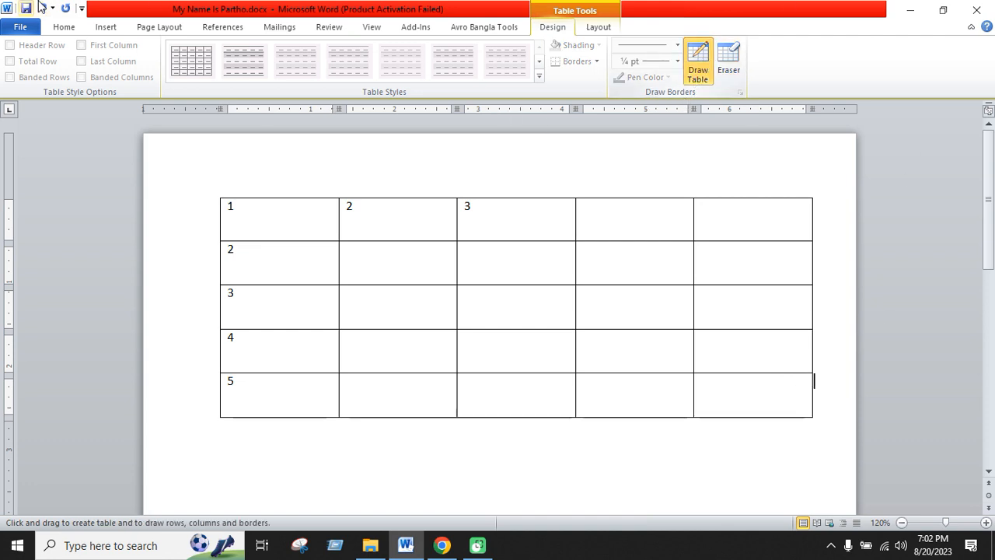
left_click(64, 28)
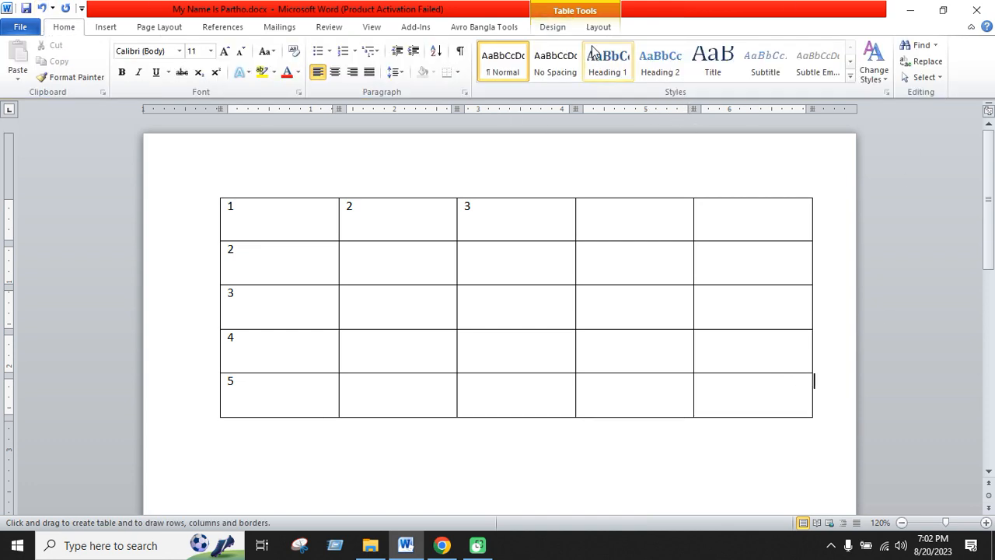
left_click(553, 27)
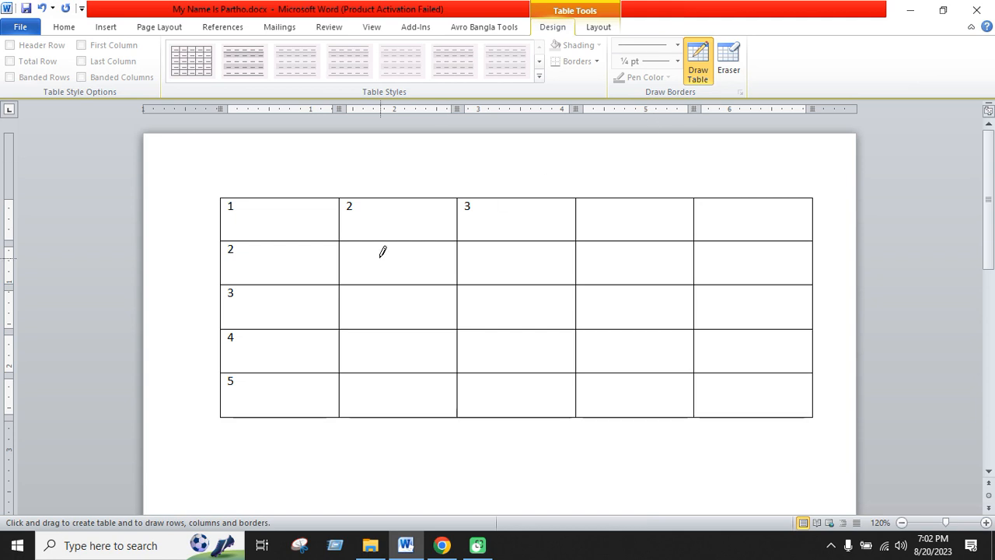
left_click(64, 27)
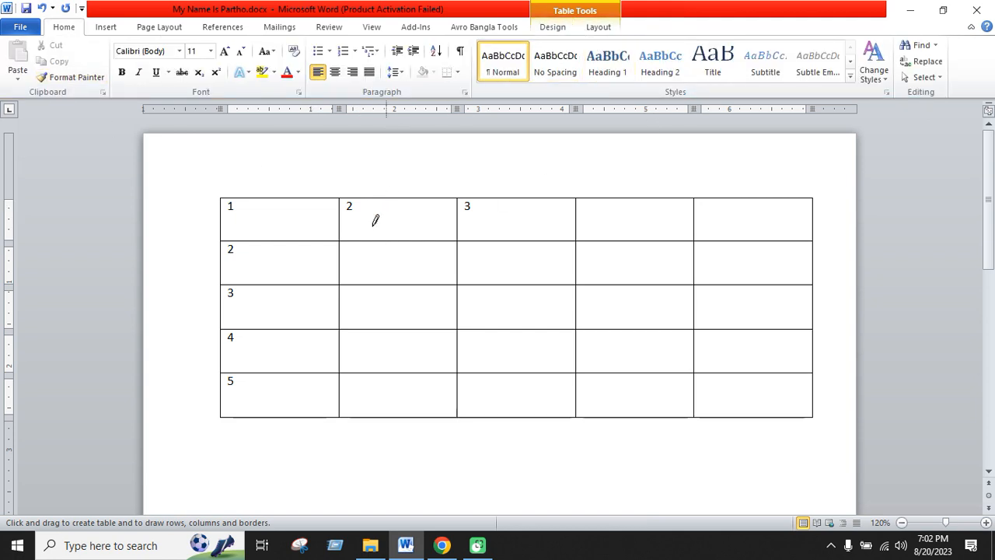
left_click(553, 27)
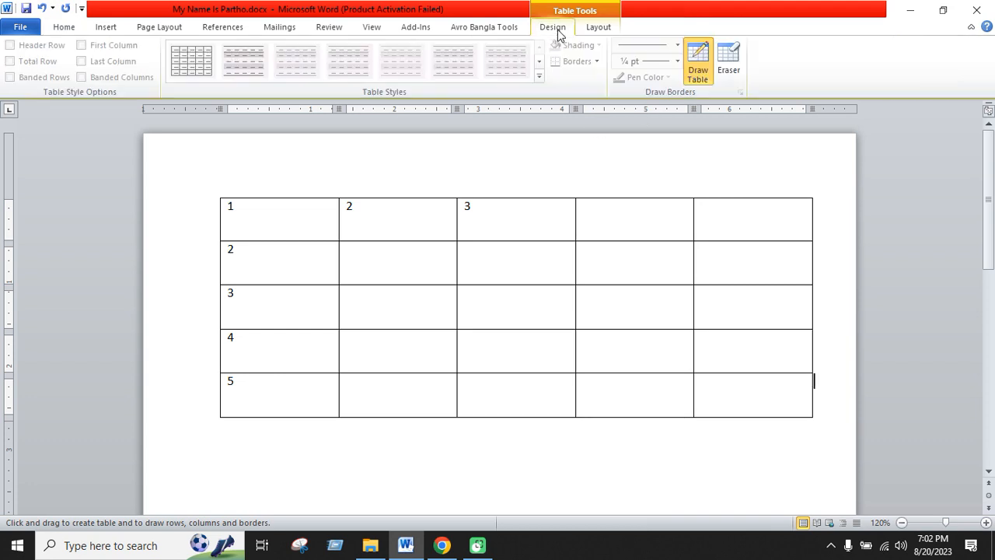
left_click(705, 80)
key("Down")
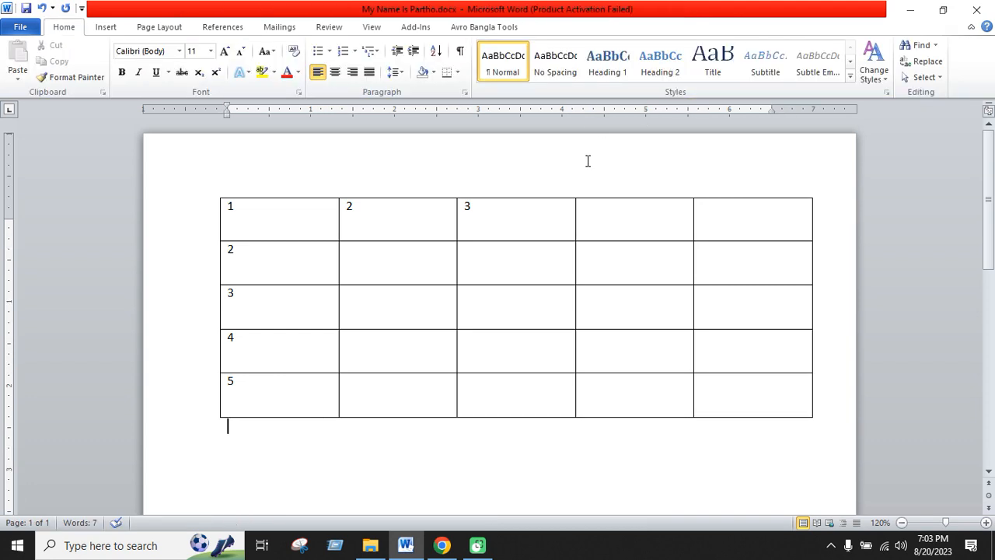
Try drawing a 3 pt red vertical line through the fourth column, undo it, and turn off Draw Table
left_click(422, 264)
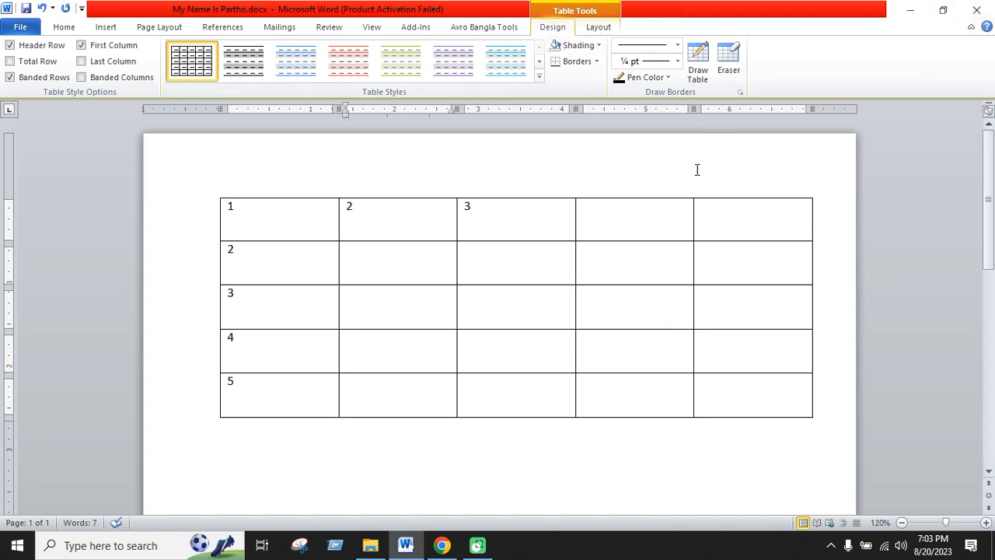
left_click(677, 61)
left_click(653, 193)
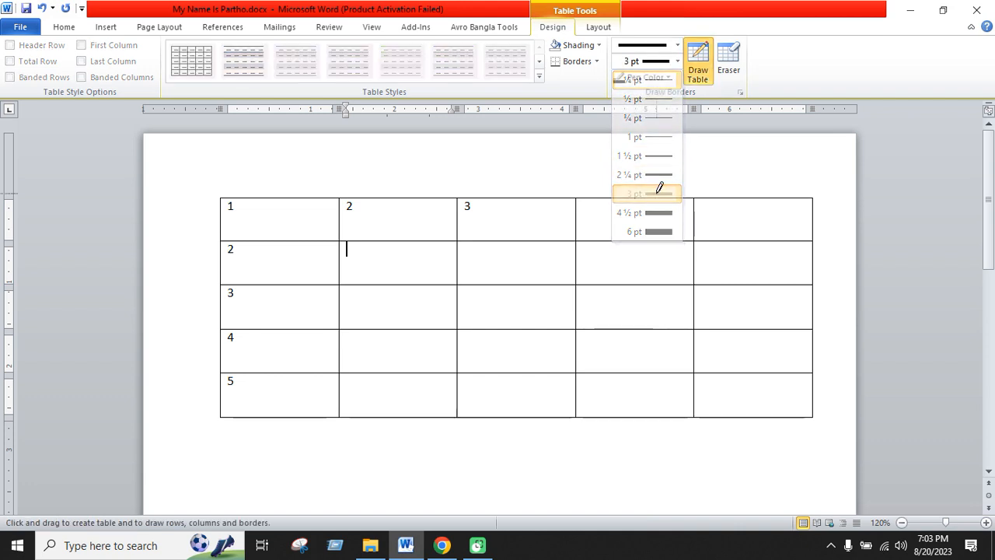
left_click(669, 78)
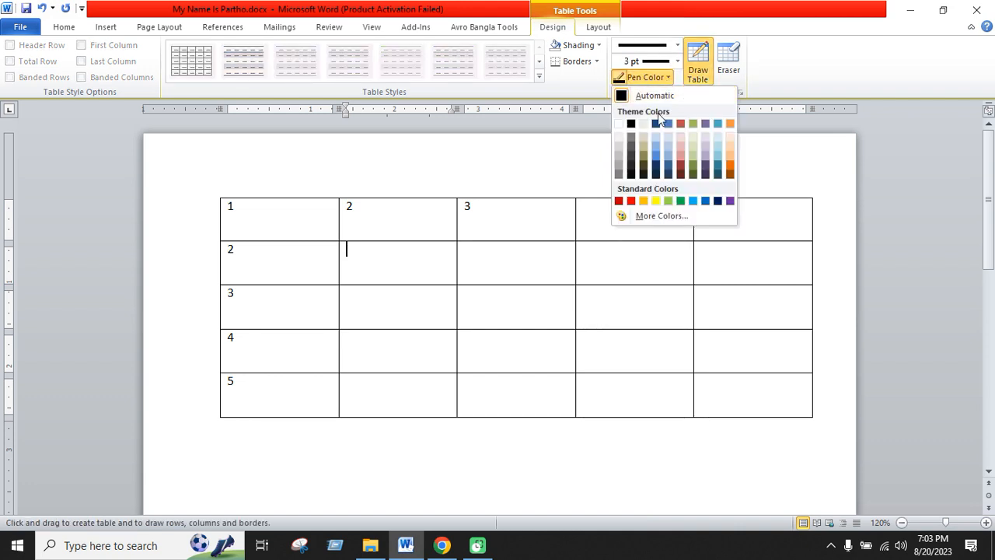
left_click(631, 201)
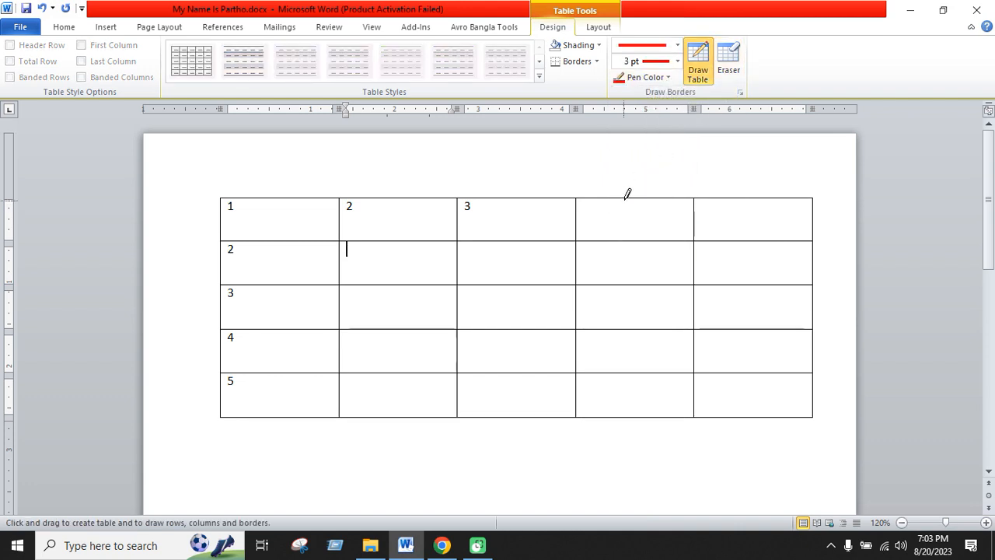
left_click_drag(631, 197, 631, 381)
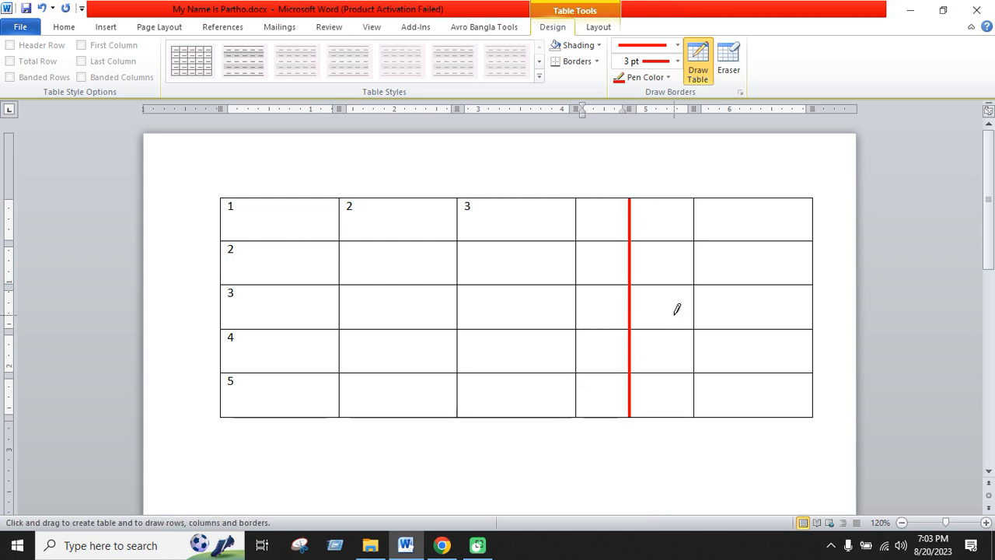
key("ctrl+z")
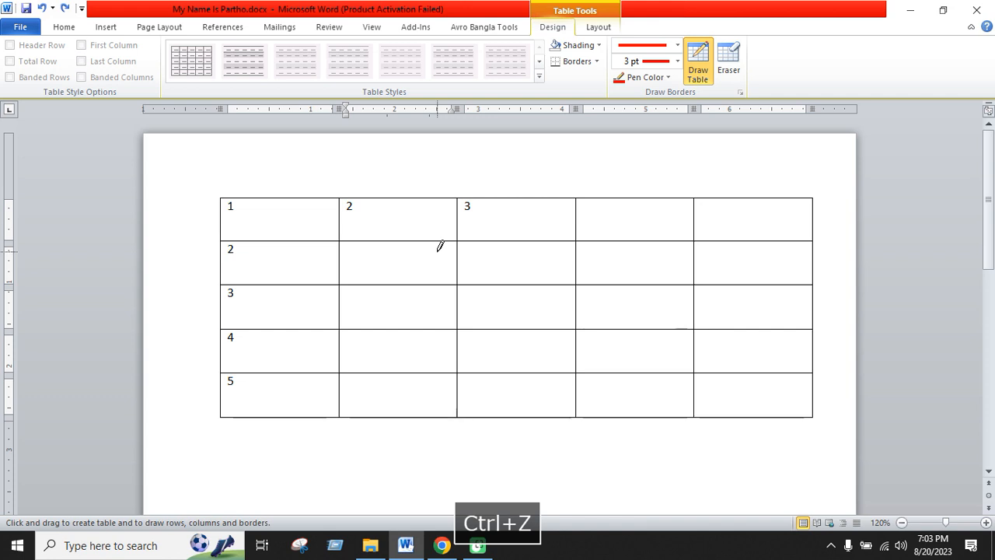
left_click(700, 70)
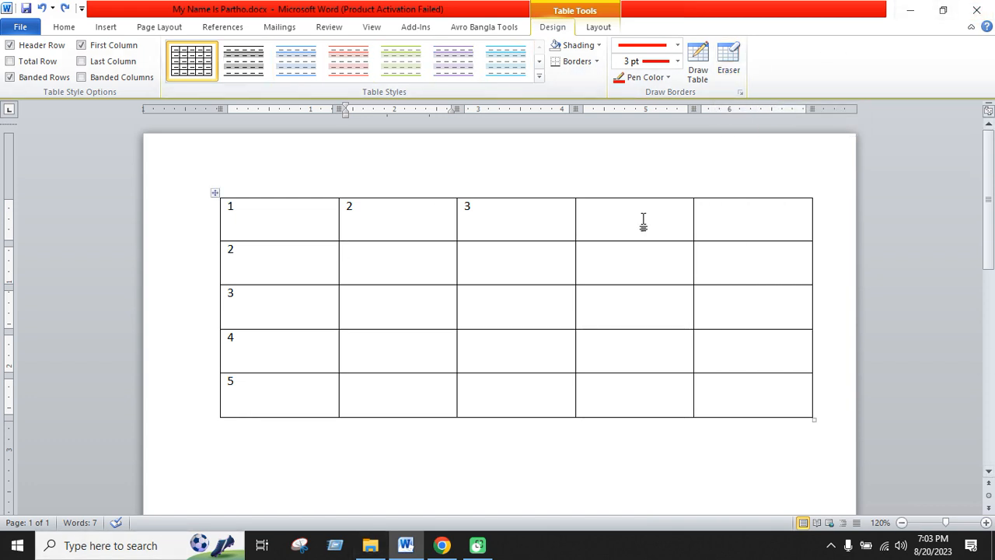
Show the table layout options, and enter 5 and 6 in the empty fourth and fifth cells of the first row
left_click(601, 28)
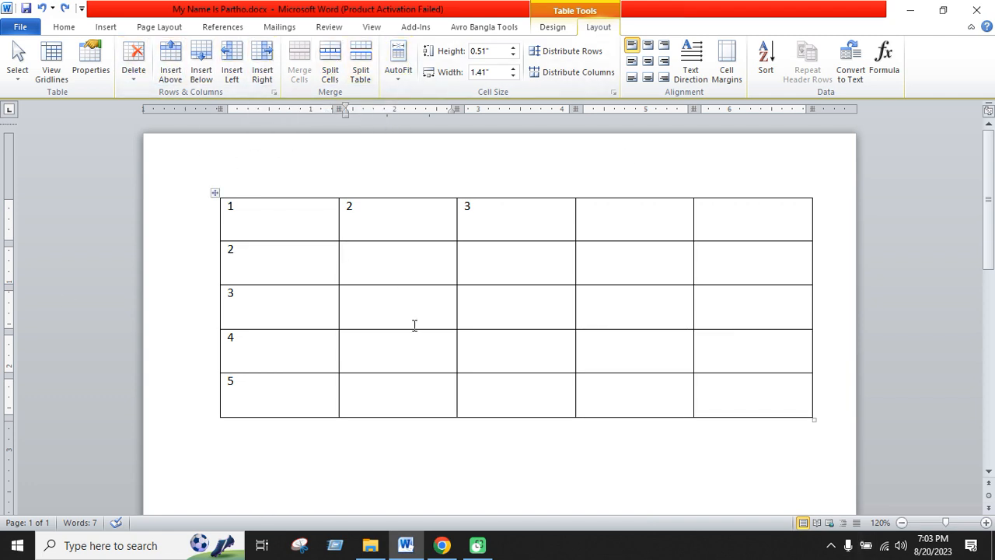
left_click(303, 224)
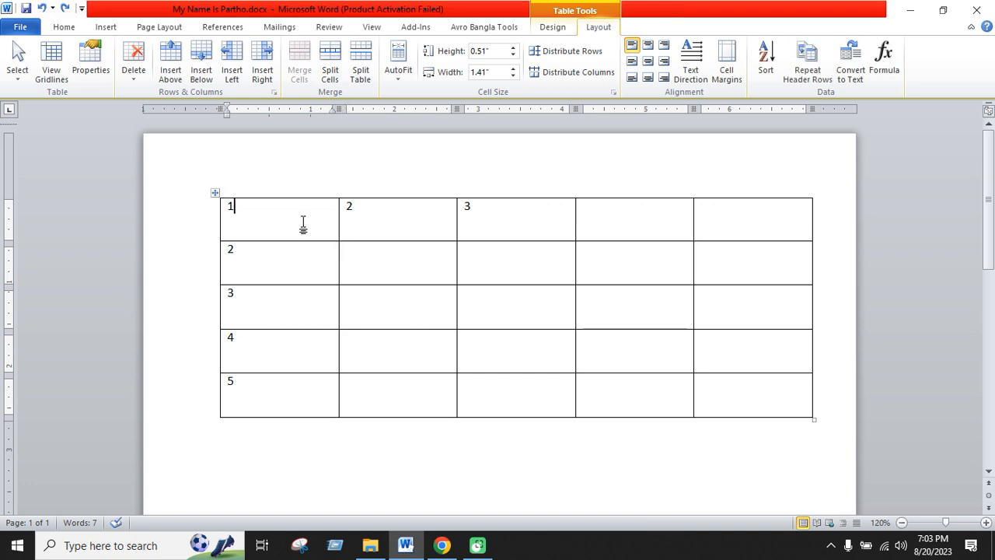
left_click(547, 221)
left_click(309, 219)
left_click(524, 224)
left_click(622, 226)
type("5")
left_click(749, 218)
type("6")
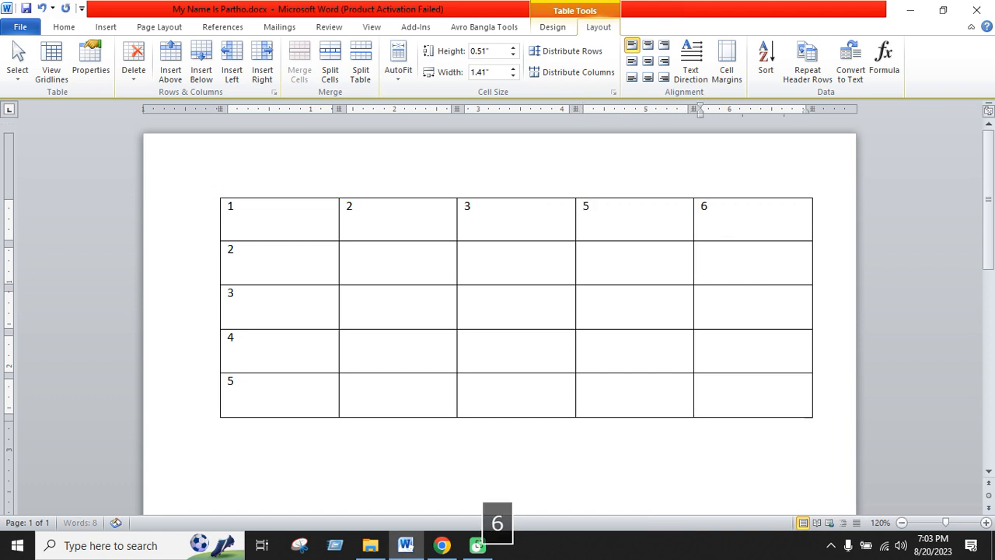
left_click(540, 231)
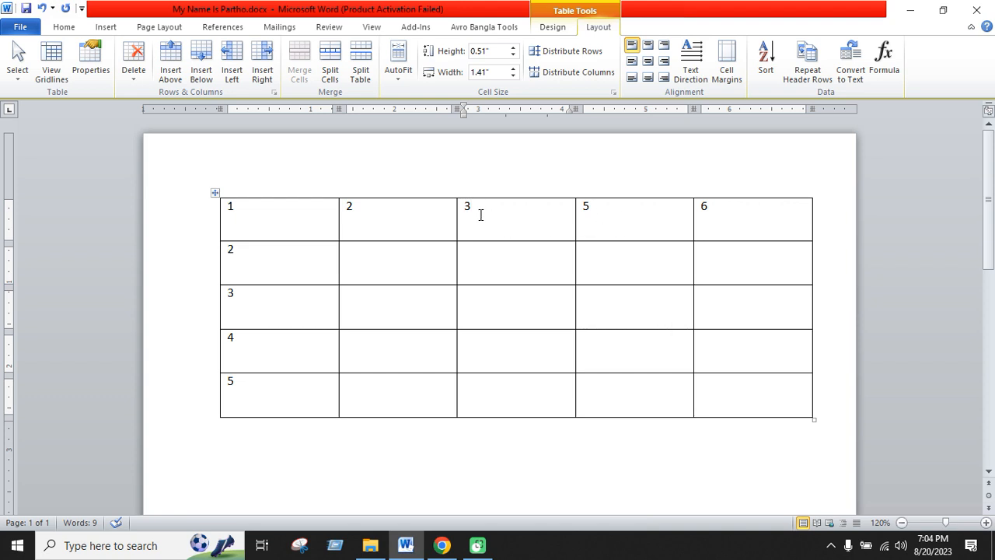
Try inserting a column to the right of the table's third column, and undo the insertion
left_click(670, 214)
left_click(513, 225)
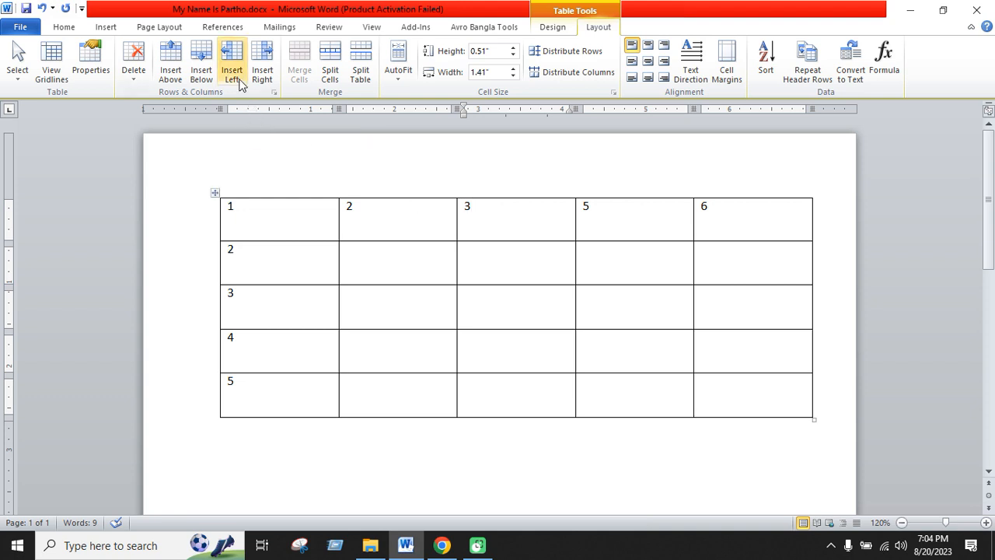
left_click(618, 222)
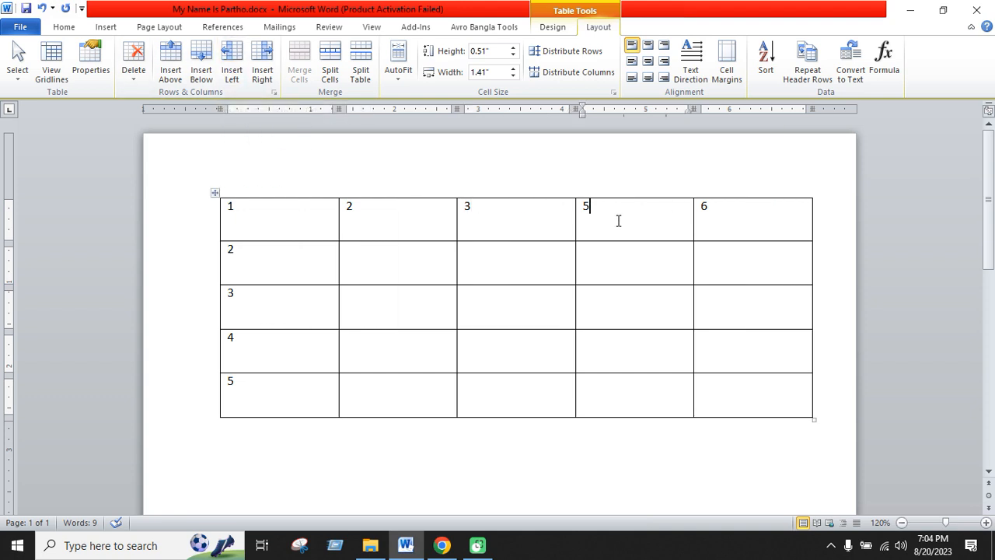
left_click(508, 216)
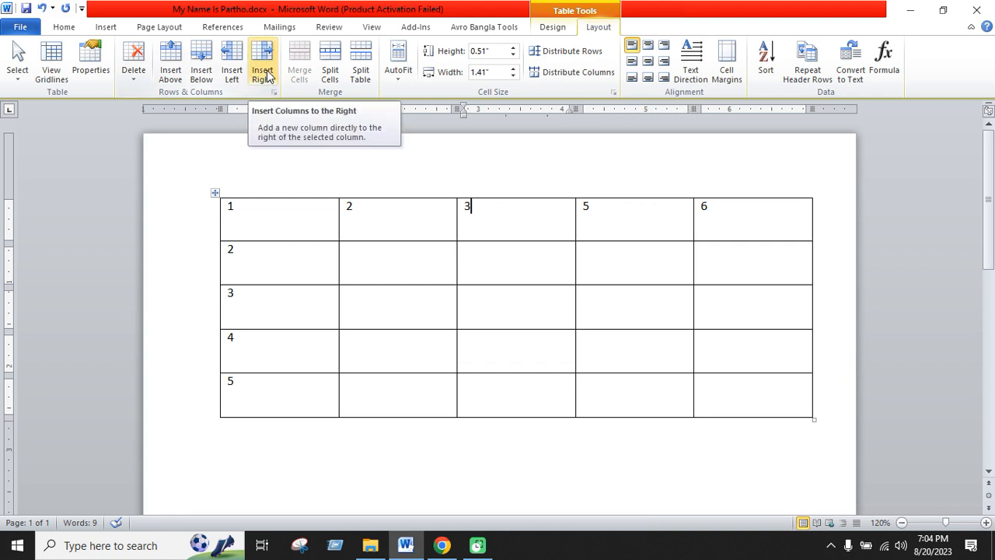
left_click(264, 74)
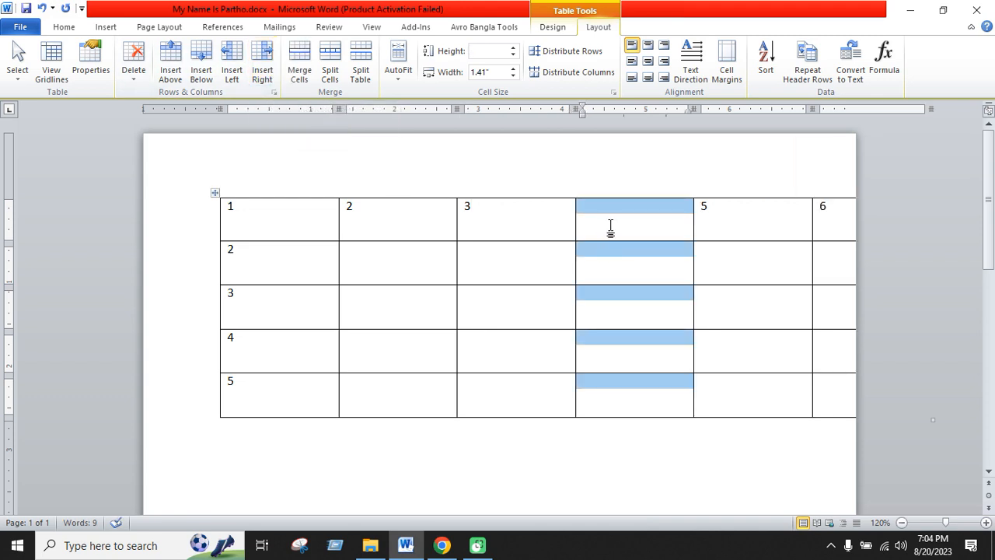
key("ctrl+z")
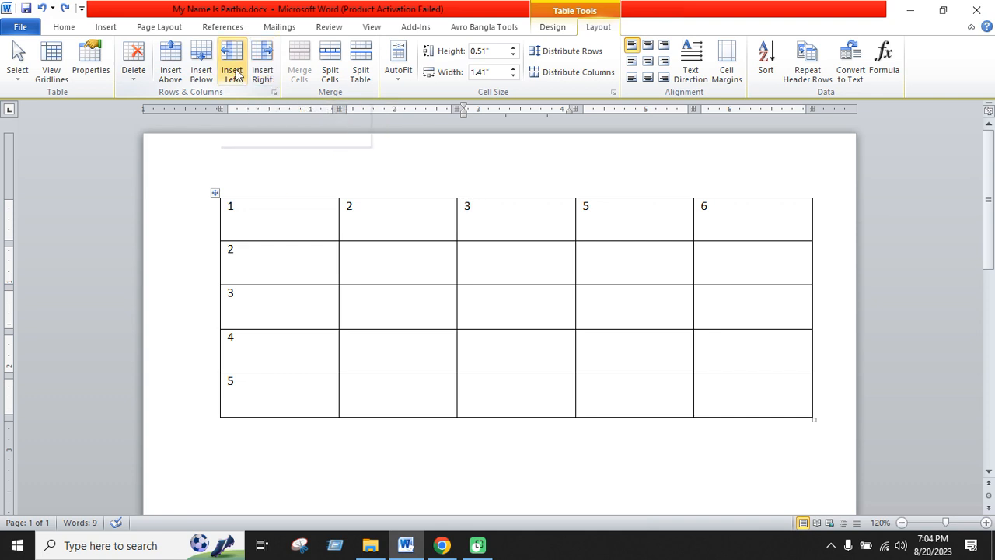
Try inserting a column to the left of the table's second column, and undo the insertion
left_click(411, 212)
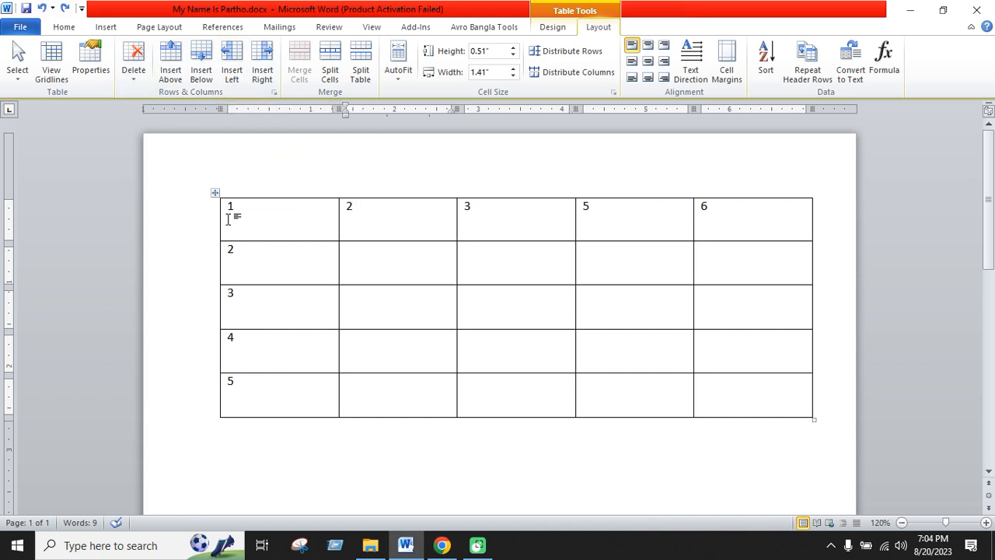
left_click(233, 74)
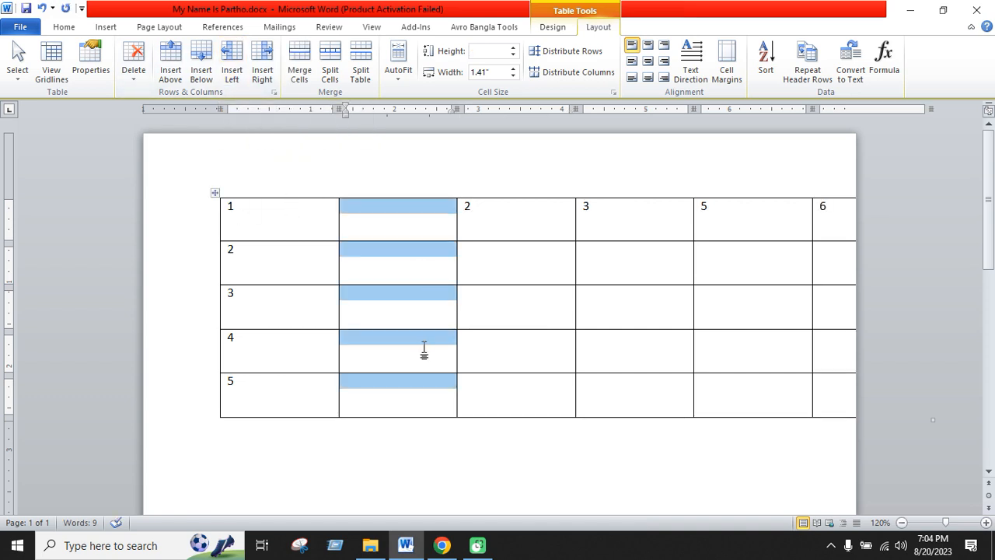
key("ctrl+z")
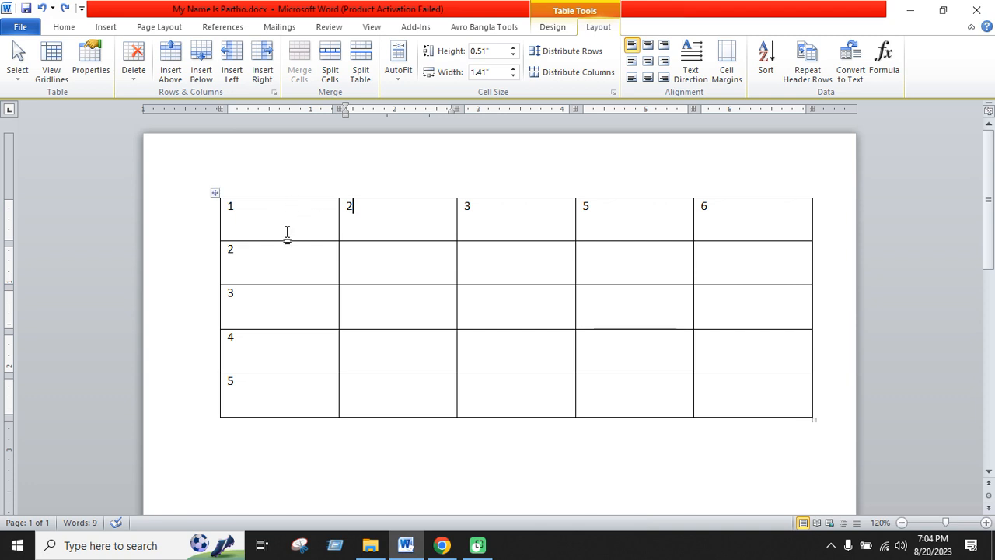
Try inserting a row above the table's first row, and undo the insertion
left_click(177, 80)
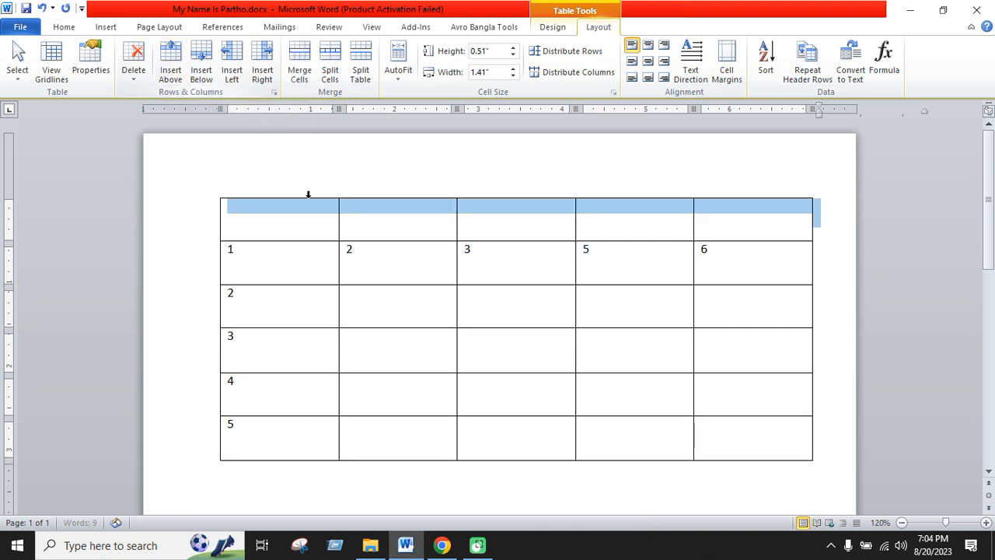
left_click(306, 223)
key("ctrl+z")
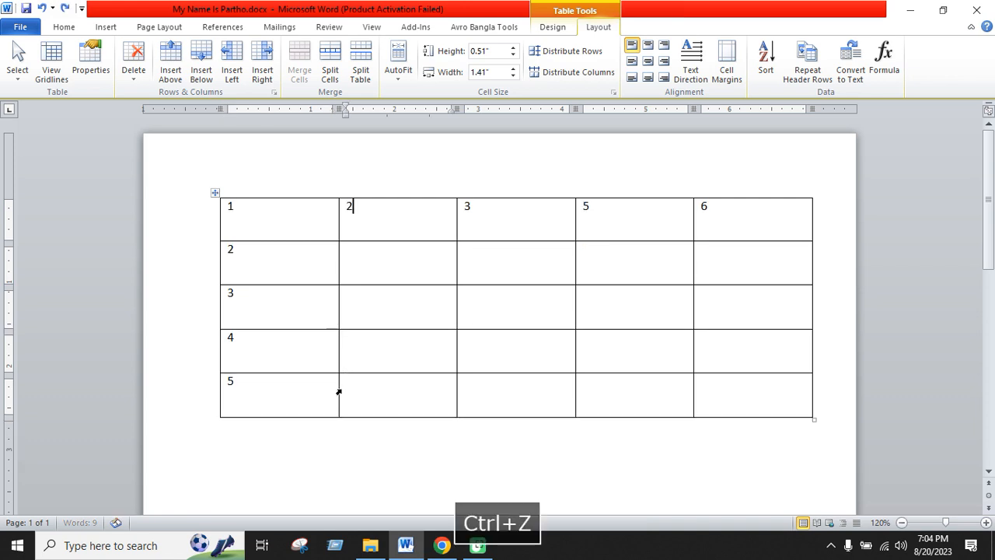
Try inserting a row below the table's last row, and undo the insertion
left_click(210, 83)
left_click(297, 440)
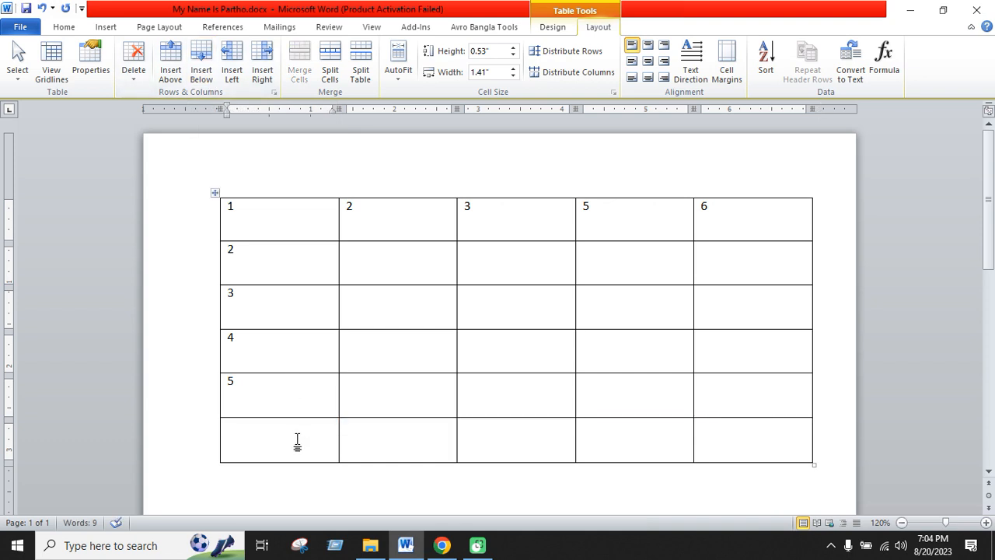
key("ctrl+z")
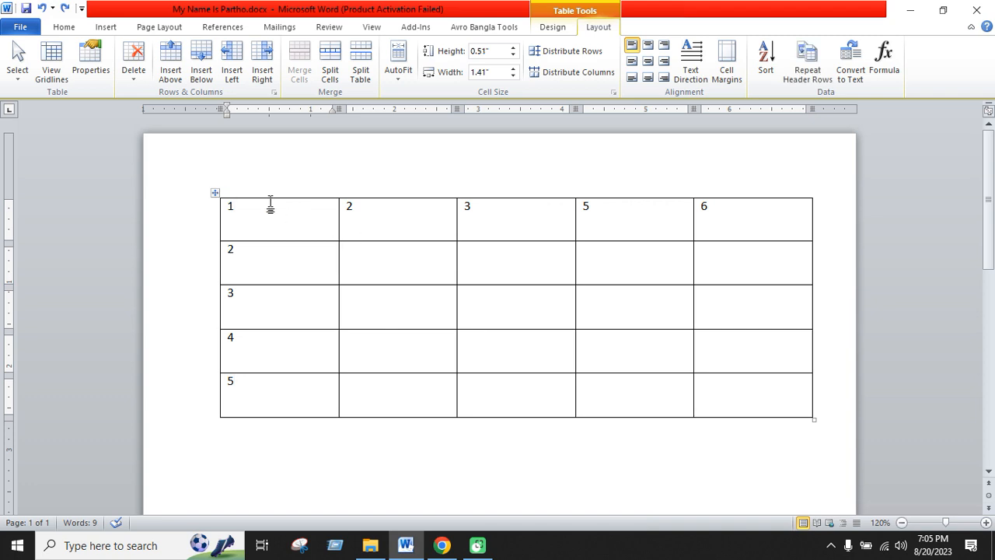
Insert an empty row above the first row and an empty column to the right of the second column
left_click(172, 82)
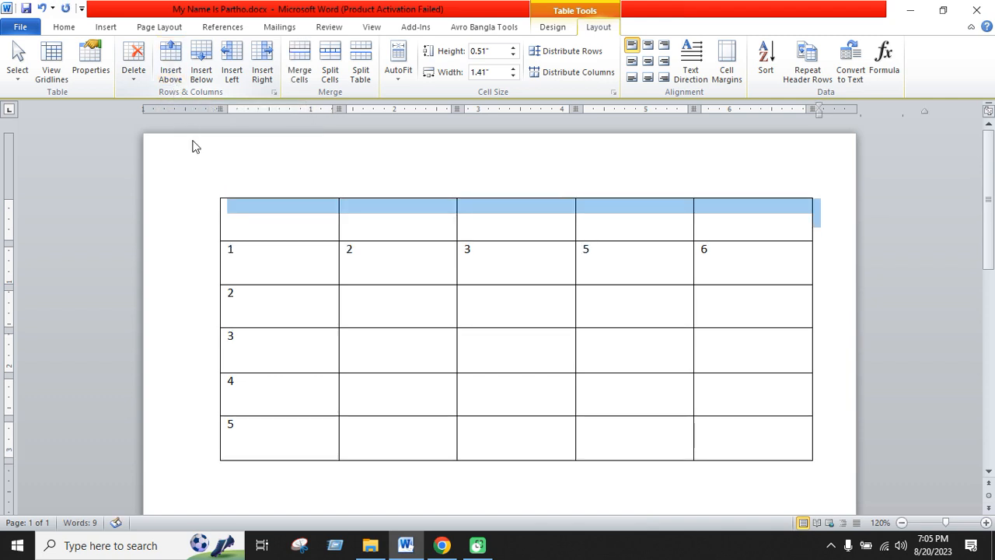
left_click(362, 216)
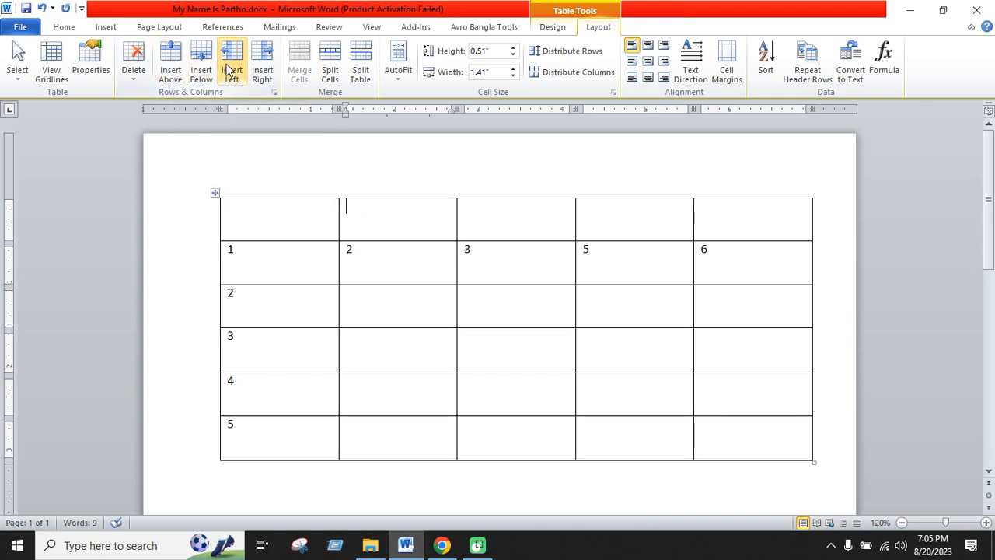
left_click(254, 70)
left_click(505, 228)
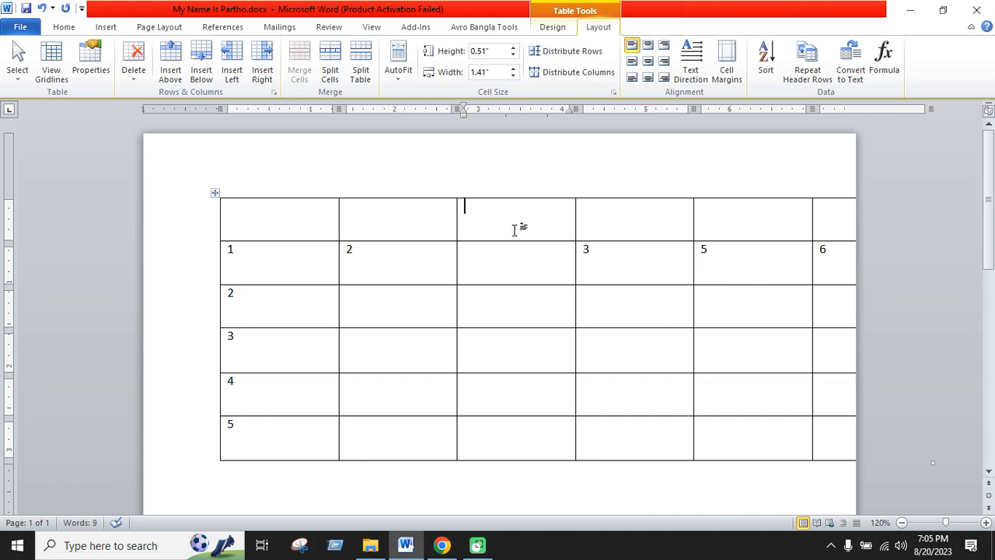
Delete the empty third column and the empty first row from the table
left_click(137, 77)
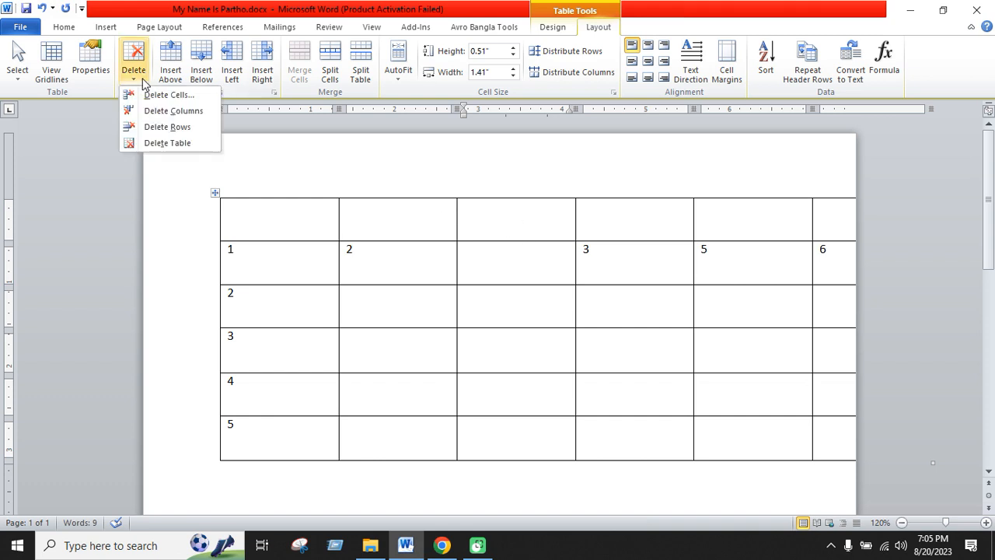
left_click(174, 113)
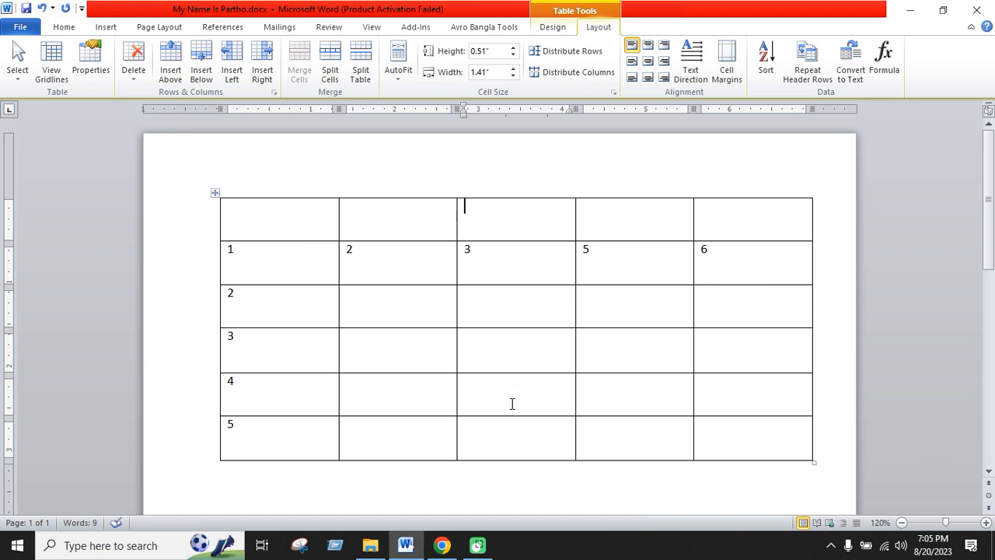
left_click(271, 214)
left_click(137, 86)
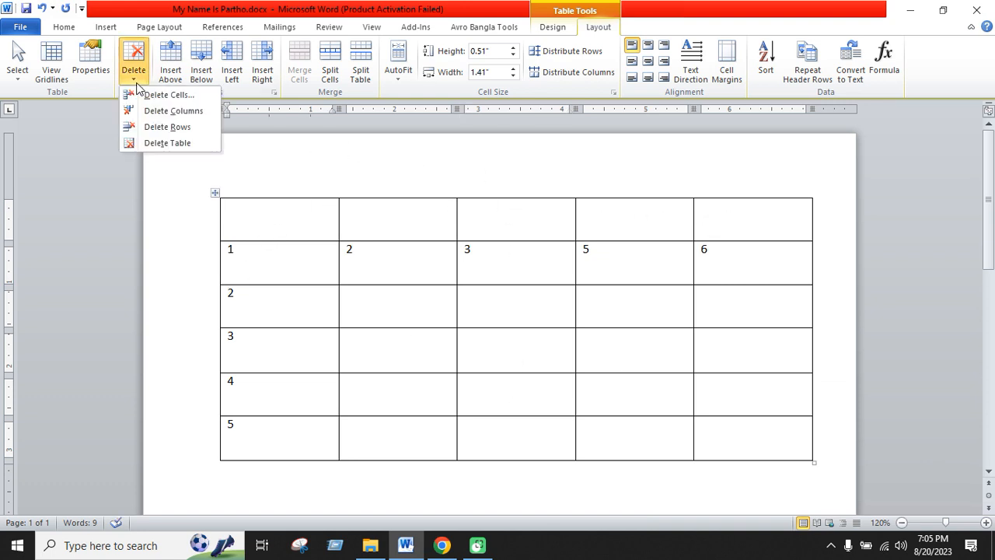
left_click(174, 127)
Try deleting the table's second row, and undo the deletion
left_click(323, 264)
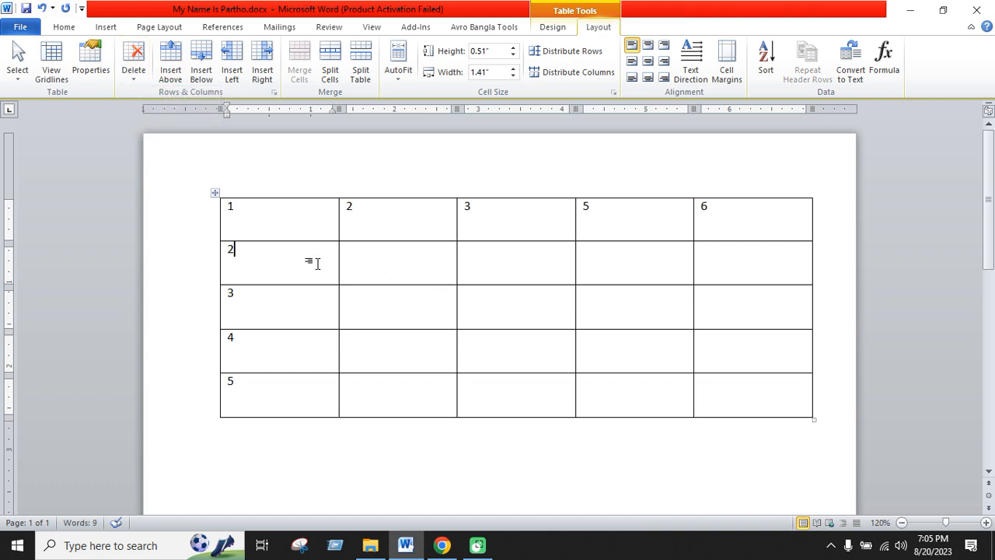
left_click(137, 81)
left_click(169, 127)
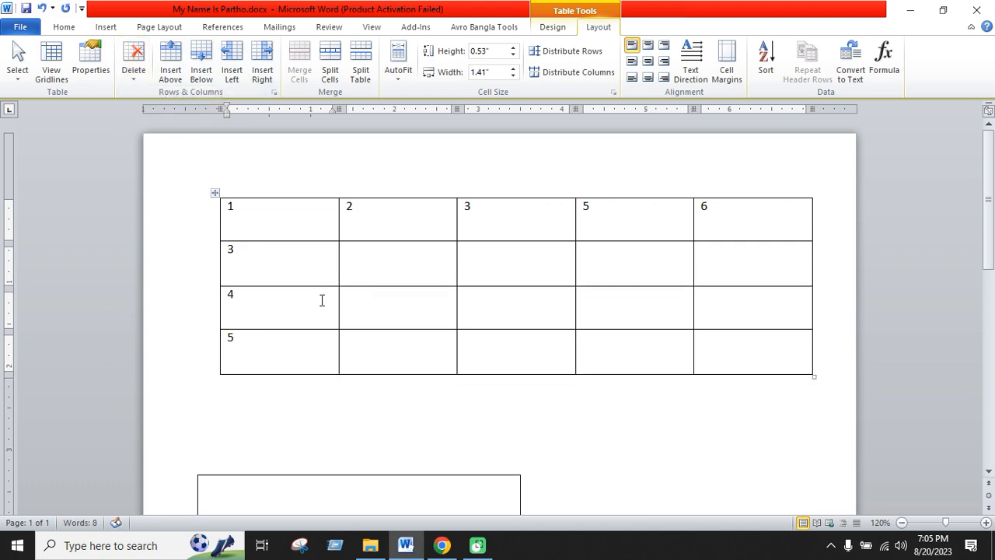
key("ctrl+z")
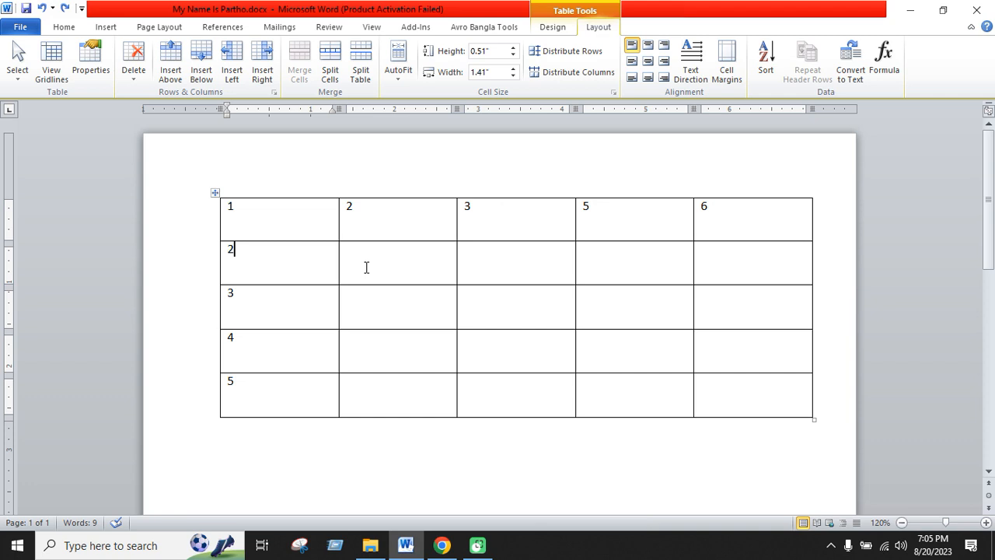
Try deleting the first cell of the second row with Shift cells left, and undo the deletion
left_click(133, 76)
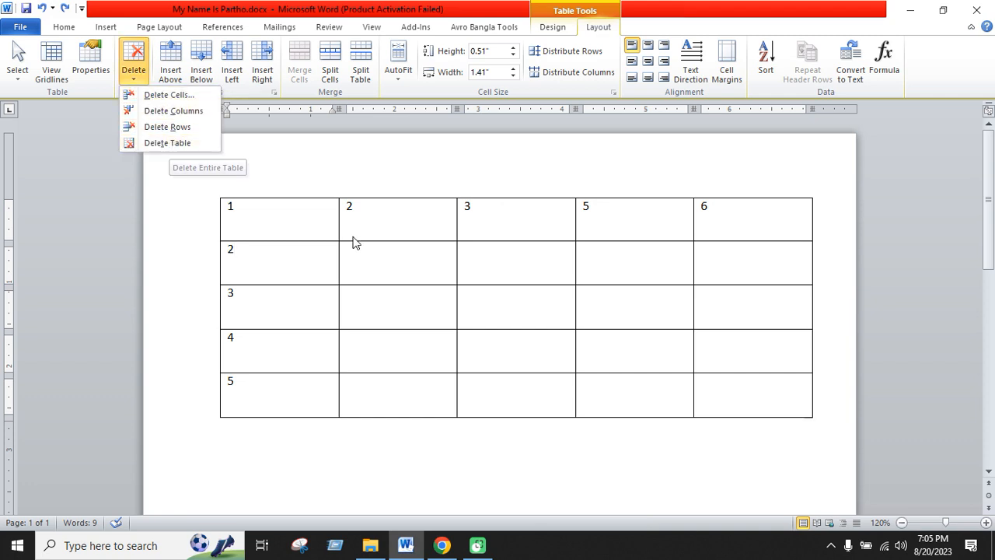
left_click(382, 269)
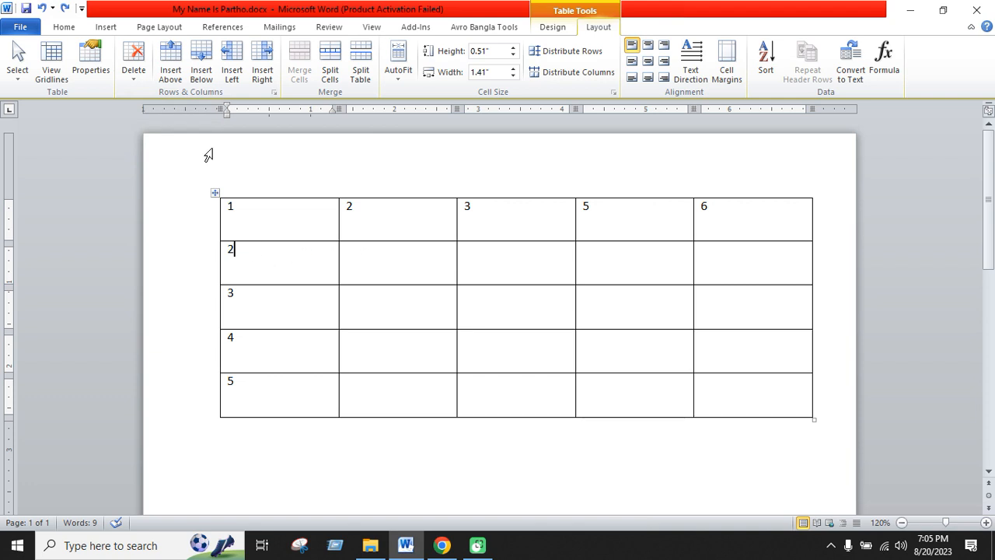
left_click(133, 70)
left_click(170, 98)
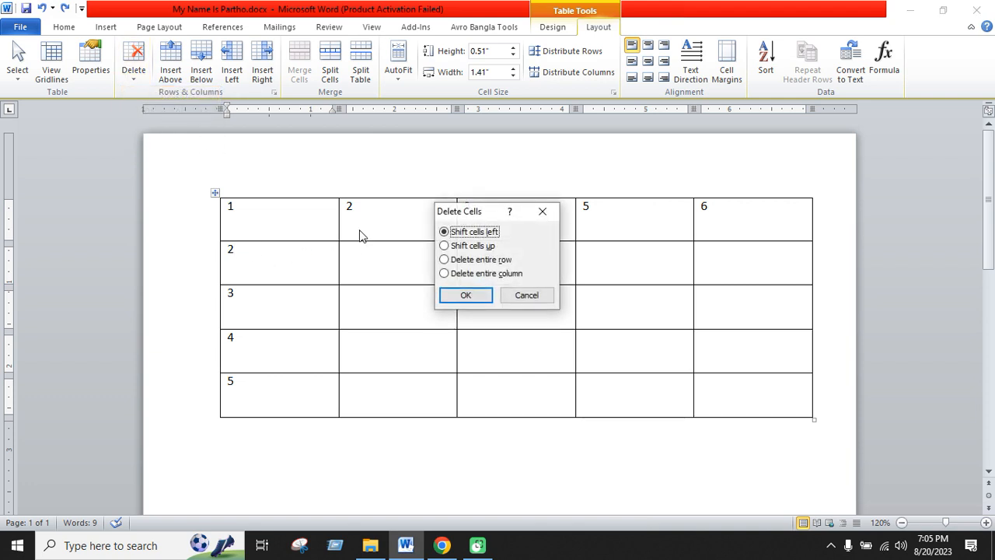
left_click(470, 297)
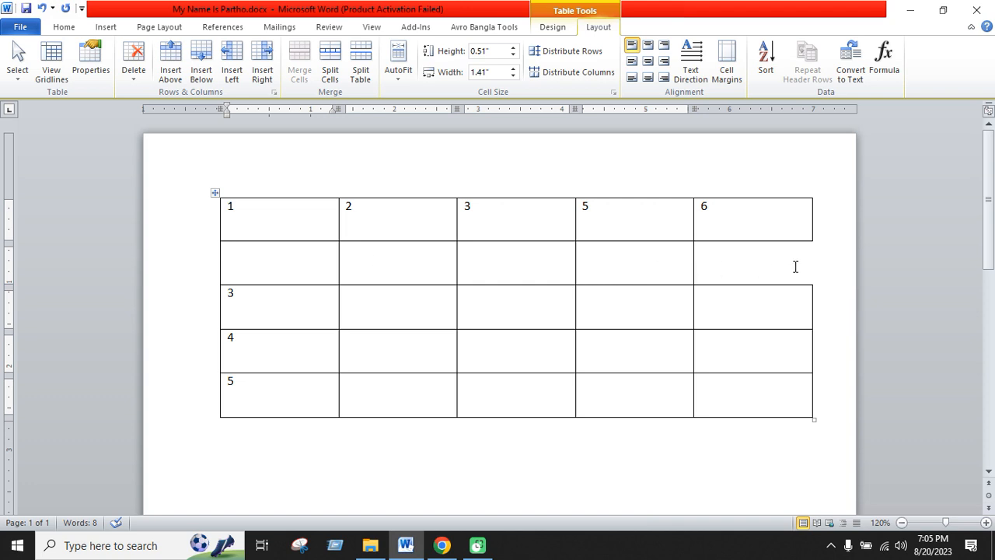
key("ctrl+z")
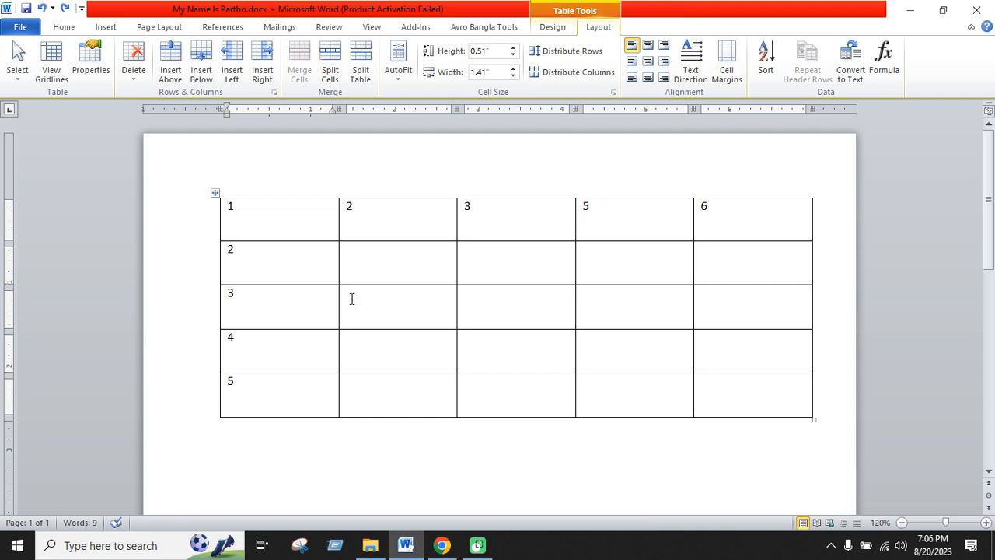
Delete the entire numbered table and the drawn table below it
left_click(135, 71)
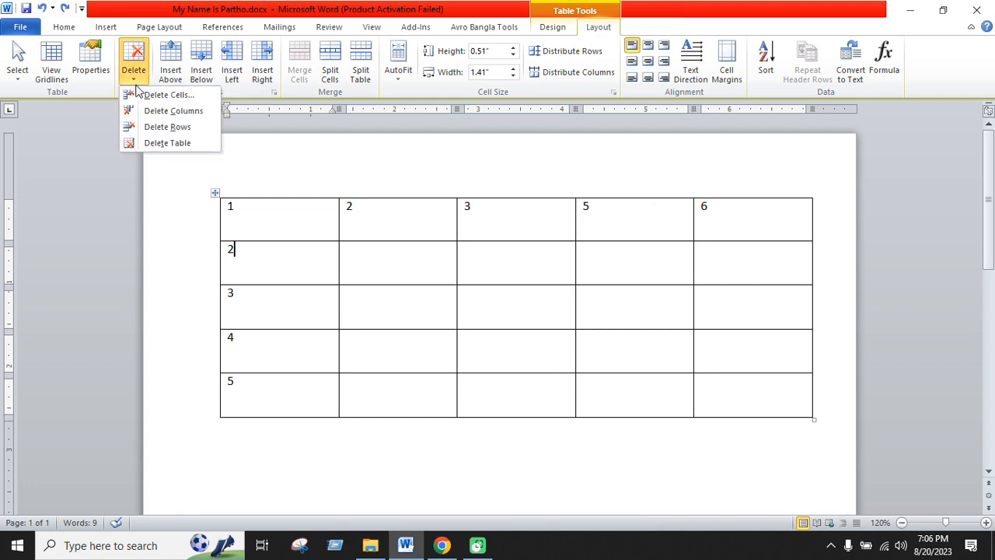
left_click(177, 146)
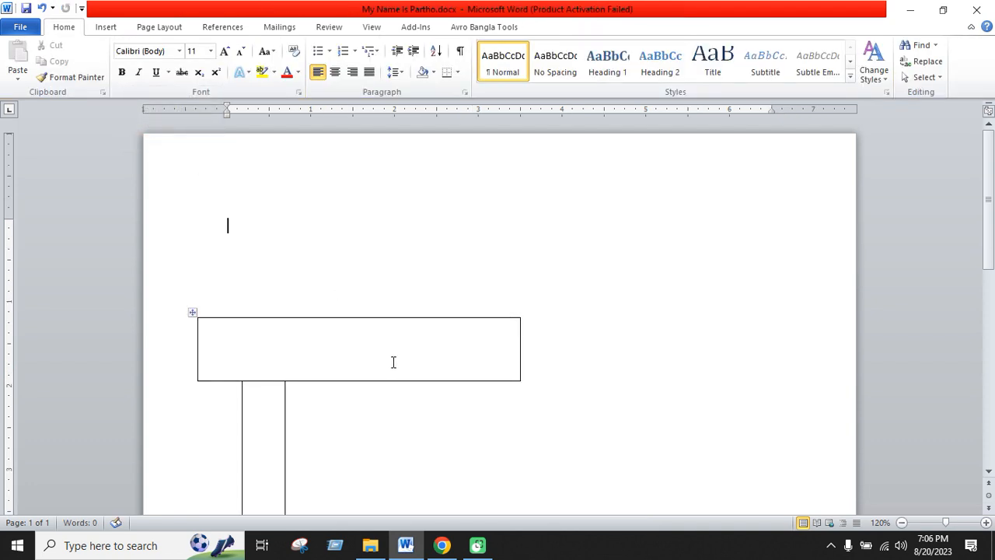
left_click(373, 338)
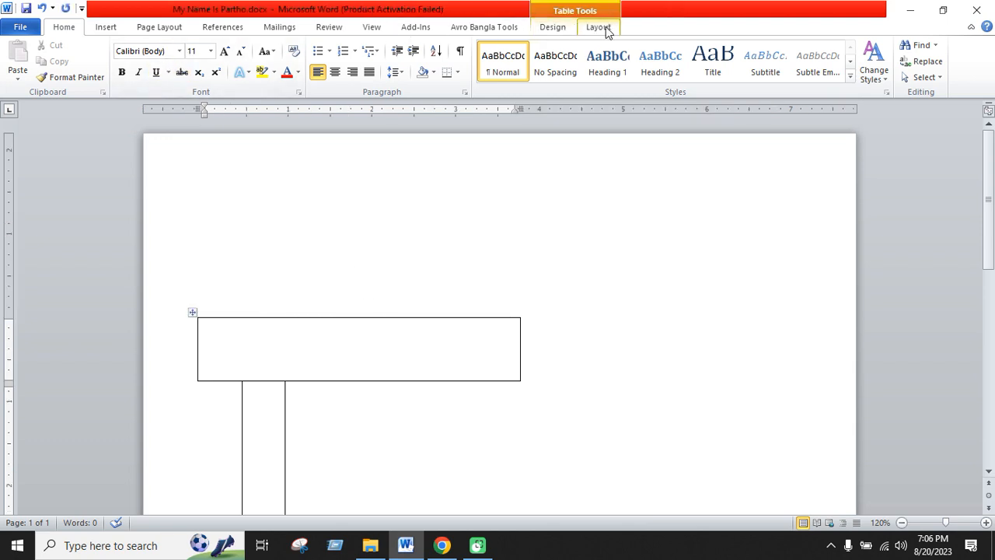
left_click(600, 28)
left_click(136, 72)
left_click(166, 144)
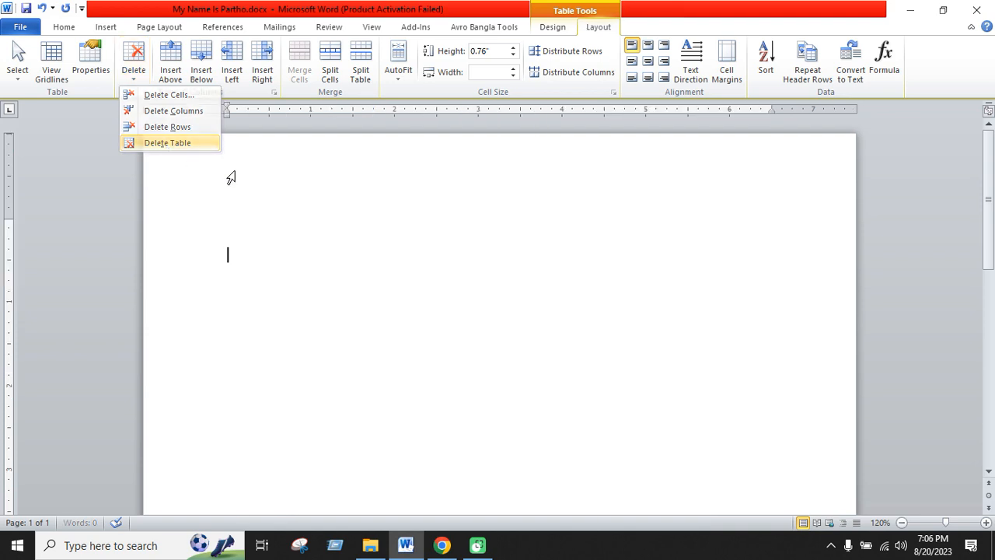
Undo the last table deletion, and remove the drawn table again by selecting it as a whole
key("ctrl+z")
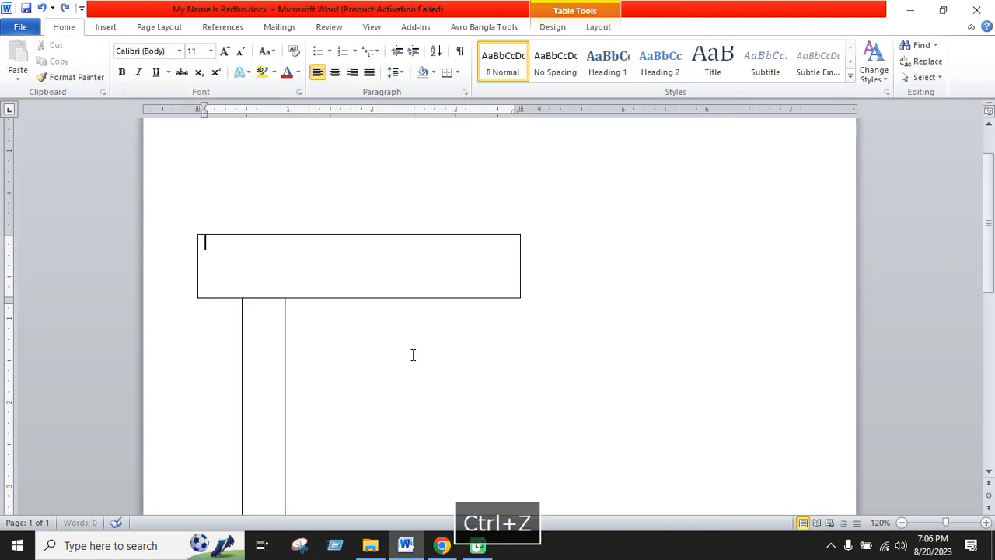
left_click(193, 231)
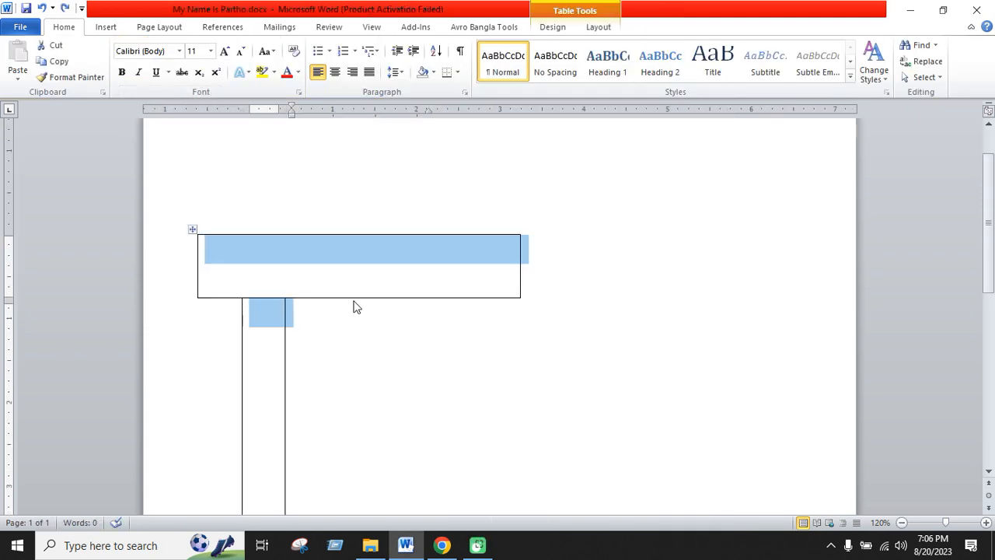
key("BackSpace")
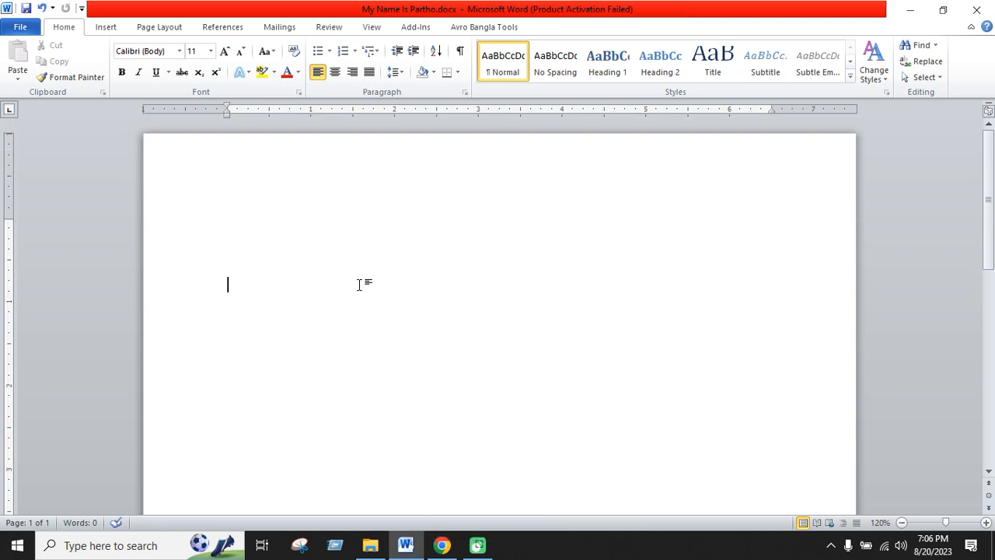
Insert a new table with five columns and five rows on the empty page
left_click(107, 28)
left_click(115, 61)
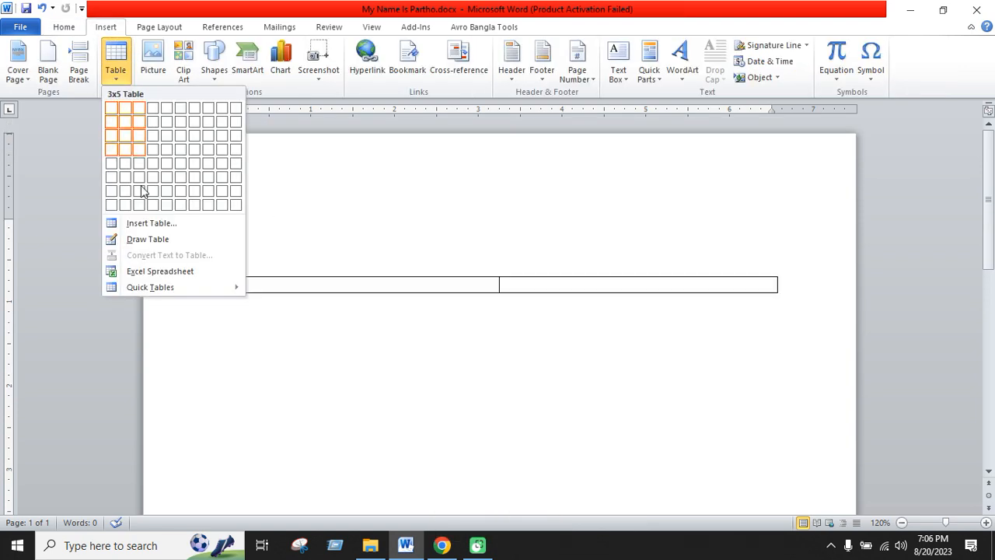
key("Return")
key("Tab")
type("4")
type("5")
left_click(482, 338)
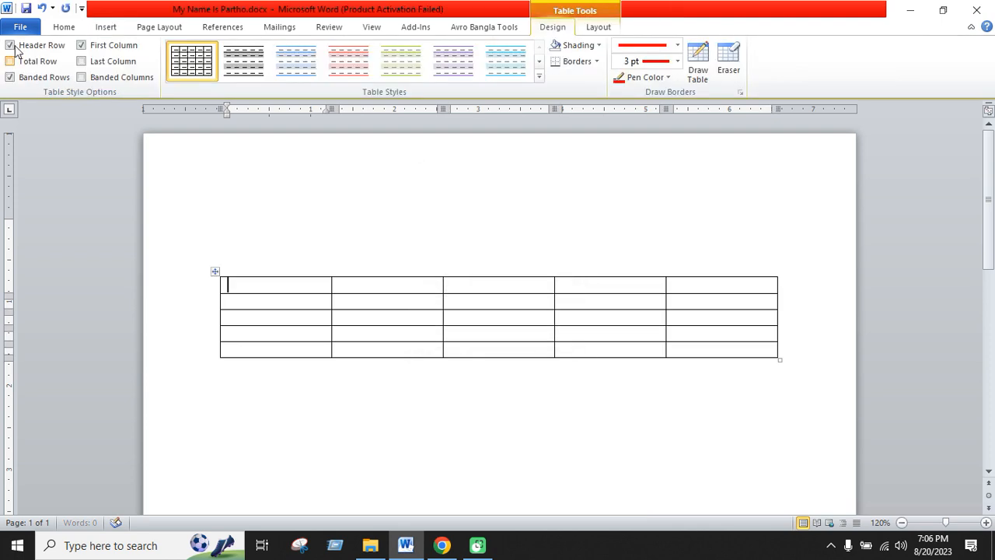
Enlarge the whole table proportionally to about 7 inches wide, with rows about 0.45 inches high
left_click(216, 271)
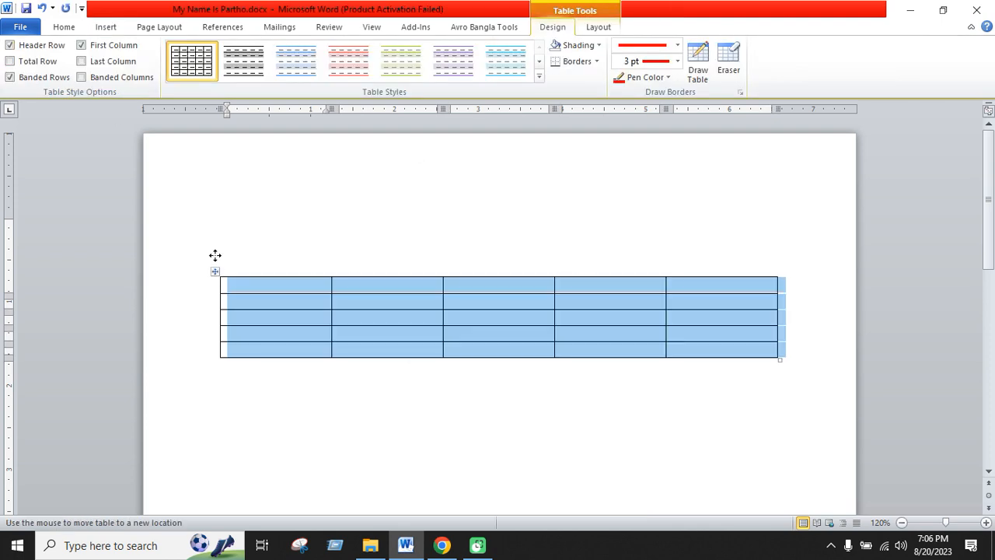
left_click_drag(781, 360, 809, 465)
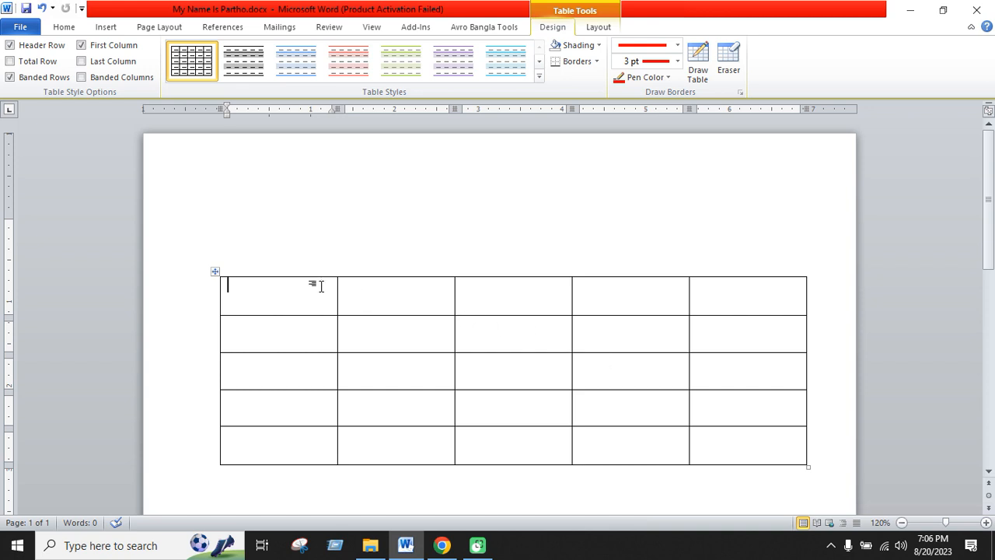
Merge the first two cells of the table's first row
left_click(607, 28)
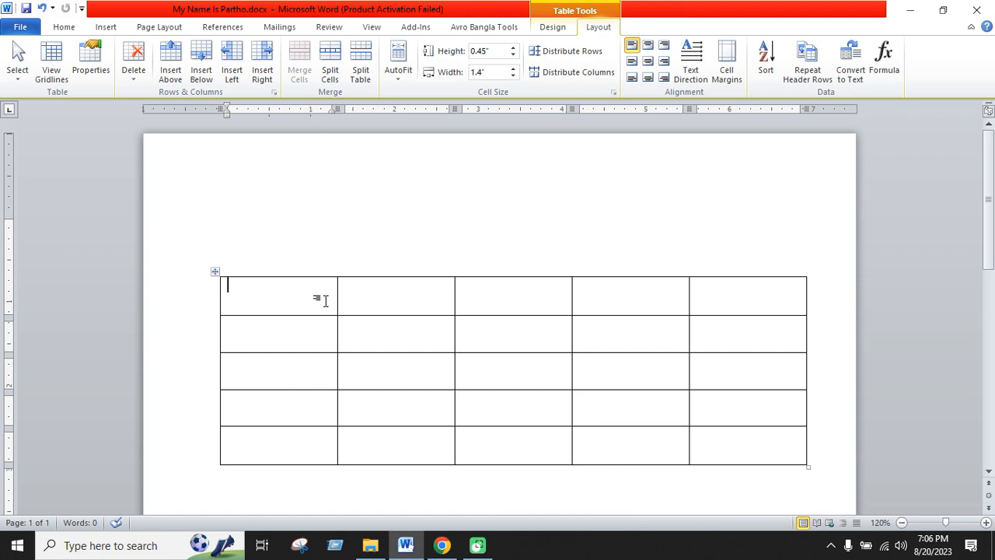
left_click_drag(320, 298, 509, 302)
left_click(391, 296)
left_click_drag(300, 300, 371, 305)
left_click(374, 305)
left_click(319, 302)
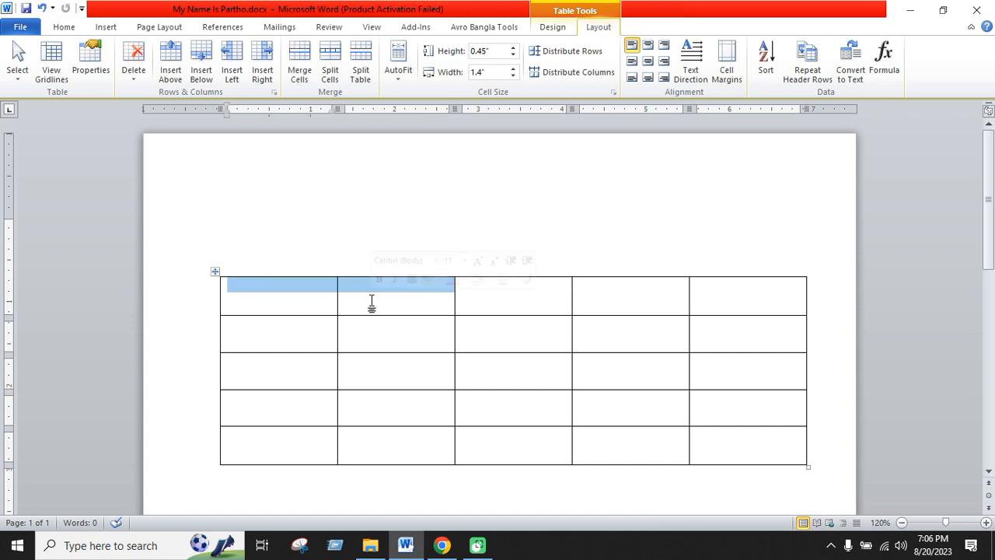
left_click(420, 249)
left_click(312, 311)
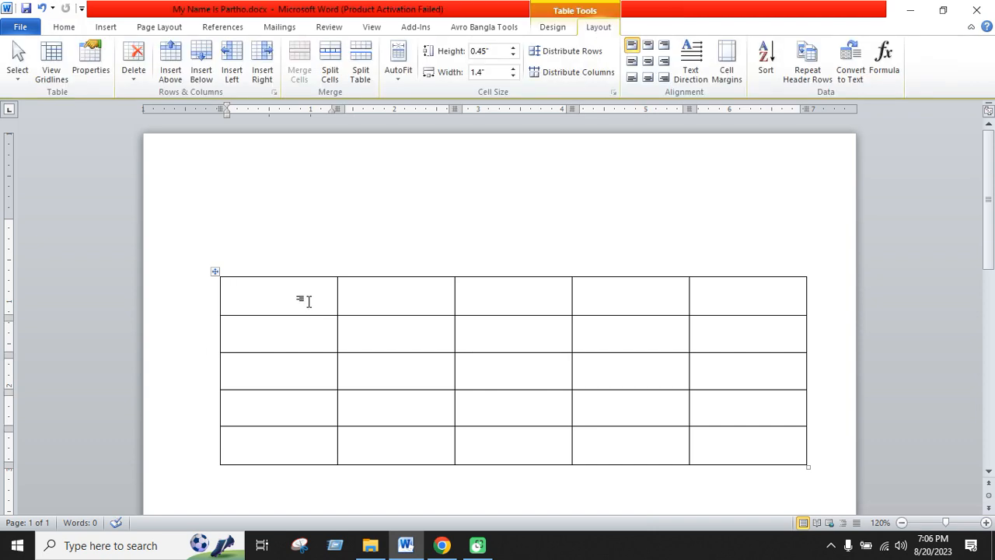
left_click_drag(308, 301, 371, 308)
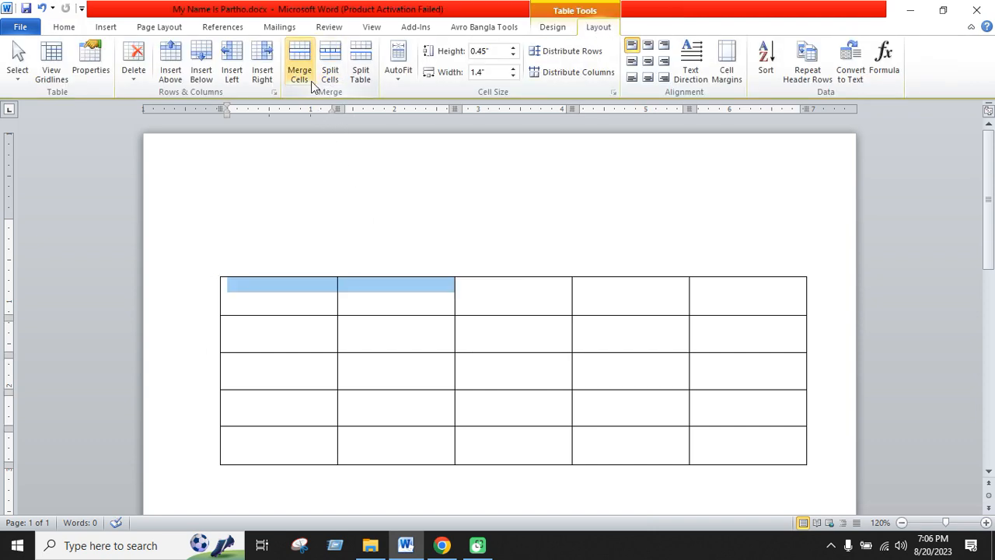
left_click(303, 76)
left_click(358, 303)
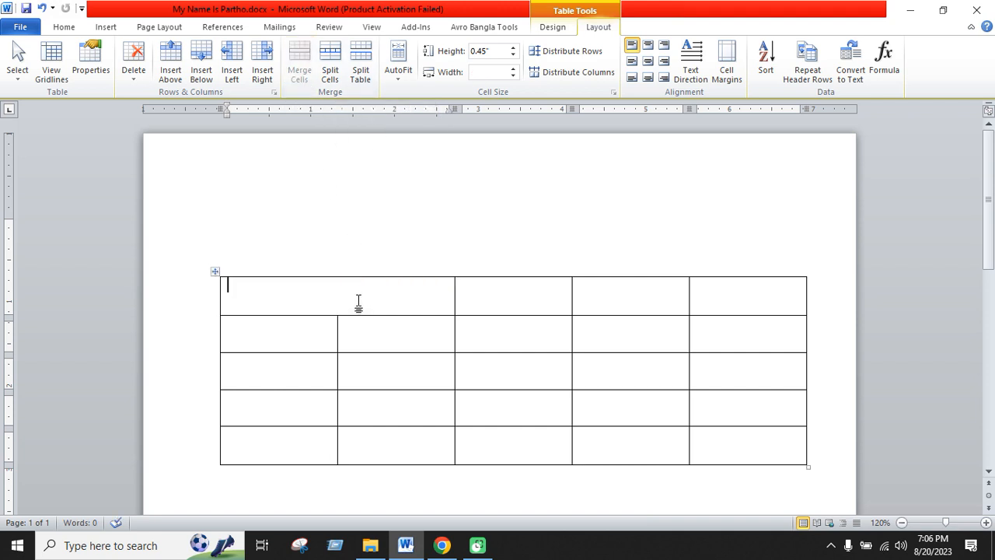
Merge all remaining cells of the first row into one cell spanning the table
left_click_drag(325, 303, 713, 295)
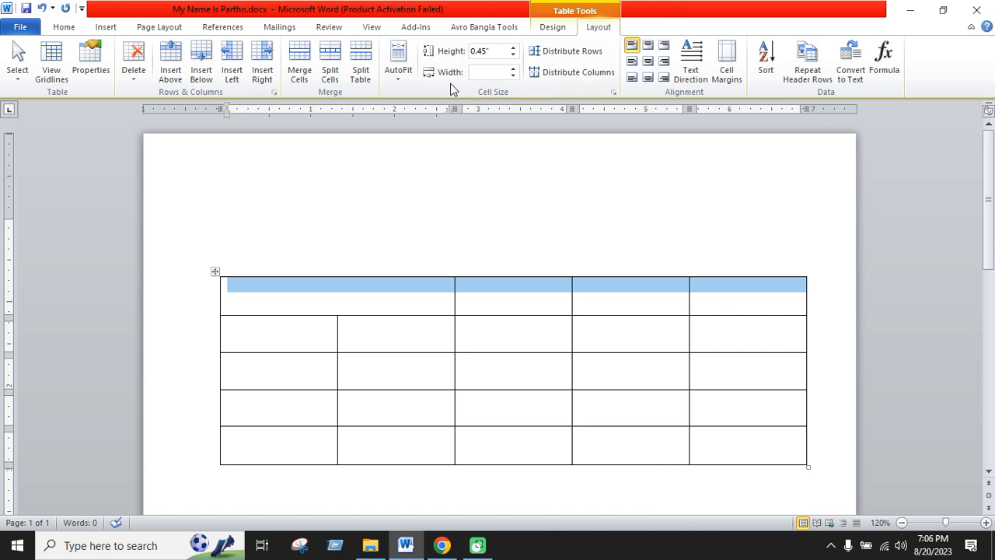
left_click(311, 78)
left_click(424, 297)
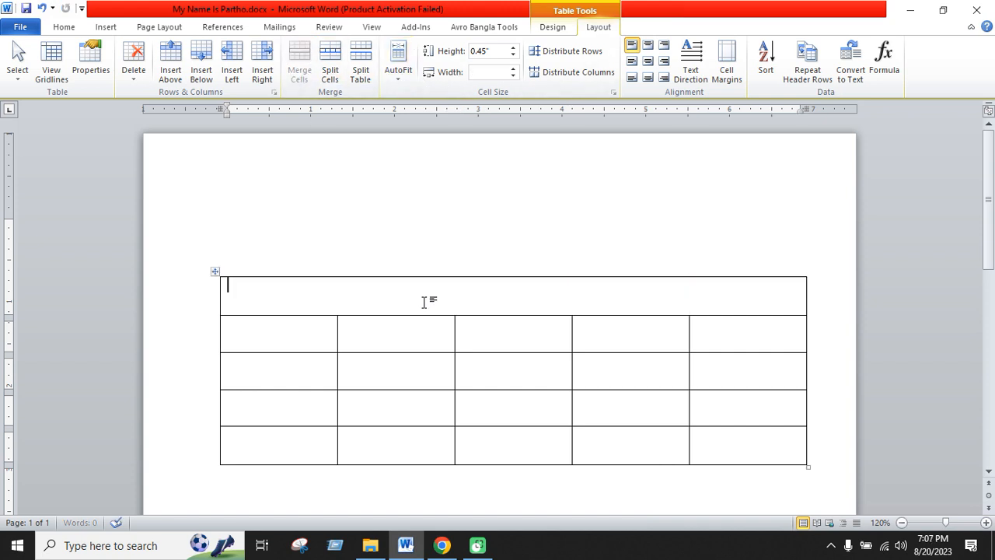
Enter the text THIS IS HEADING in the merged first row and center it
type("THIS IS ")
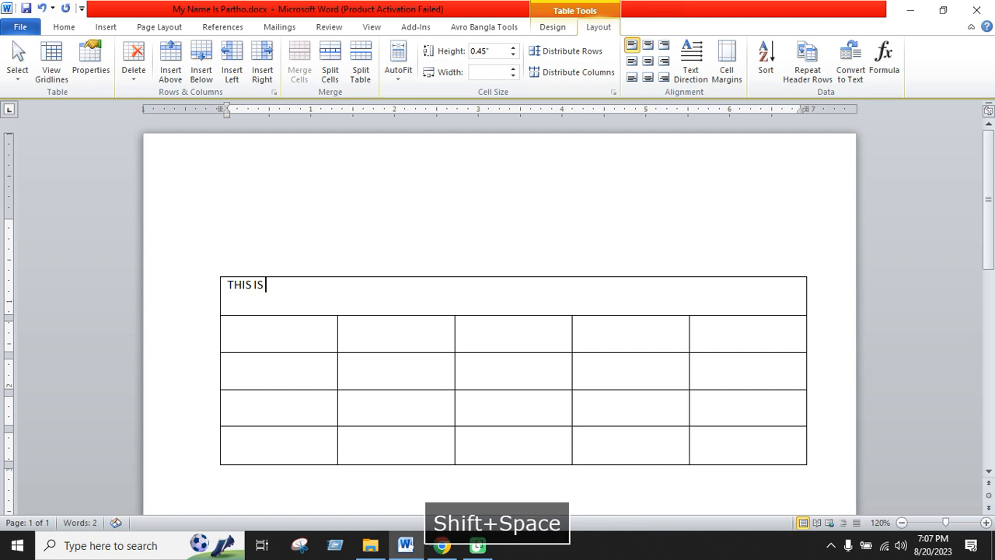
type("HEADING")
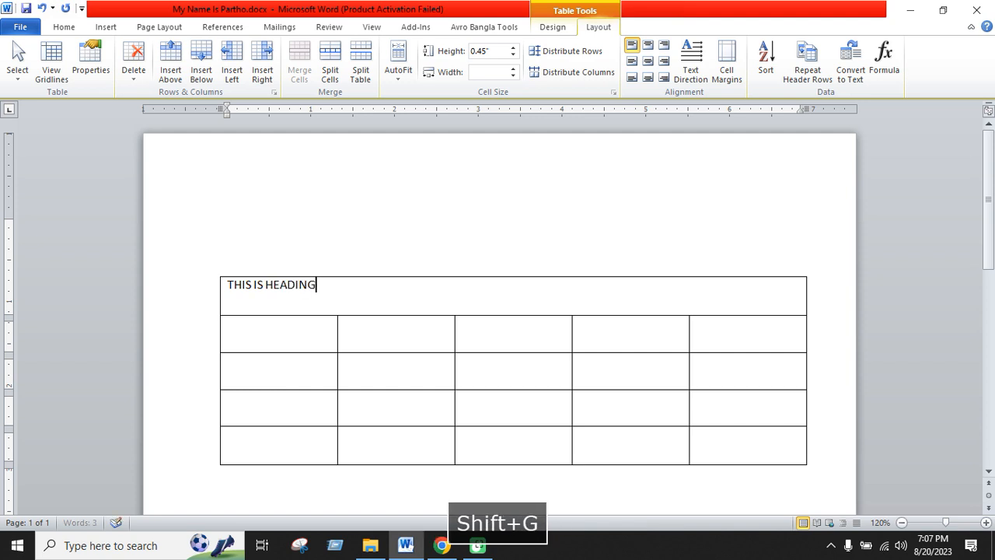
left_click(99, 30)
left_click(66, 28)
left_click(336, 72)
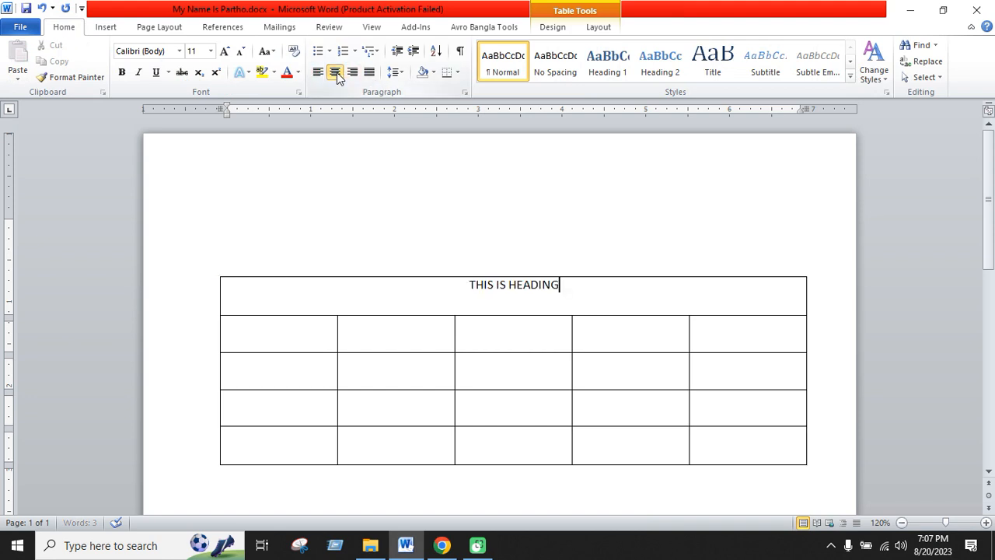
Try splitting the first two cells of the second row into four columns and one row, and undo the split
left_click(593, 29)
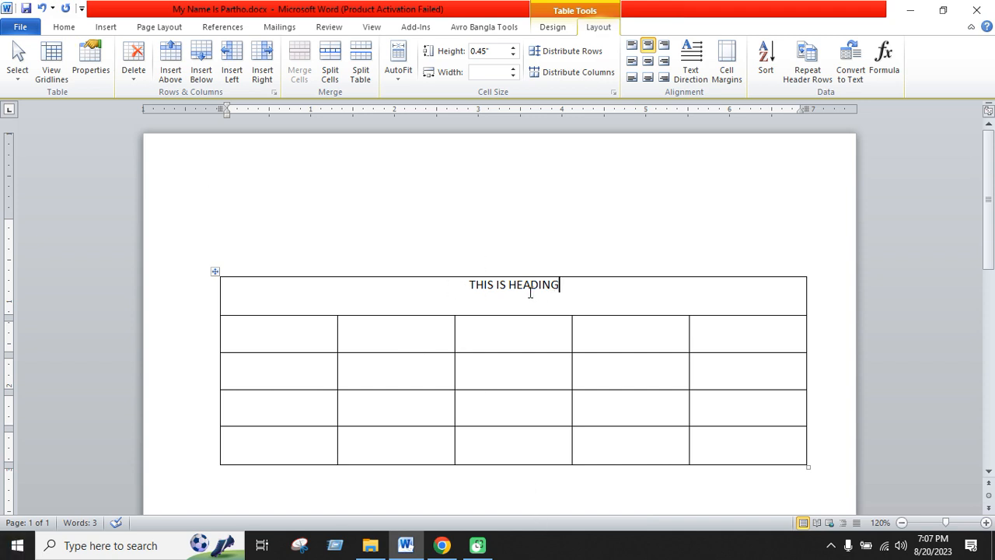
left_click(335, 340)
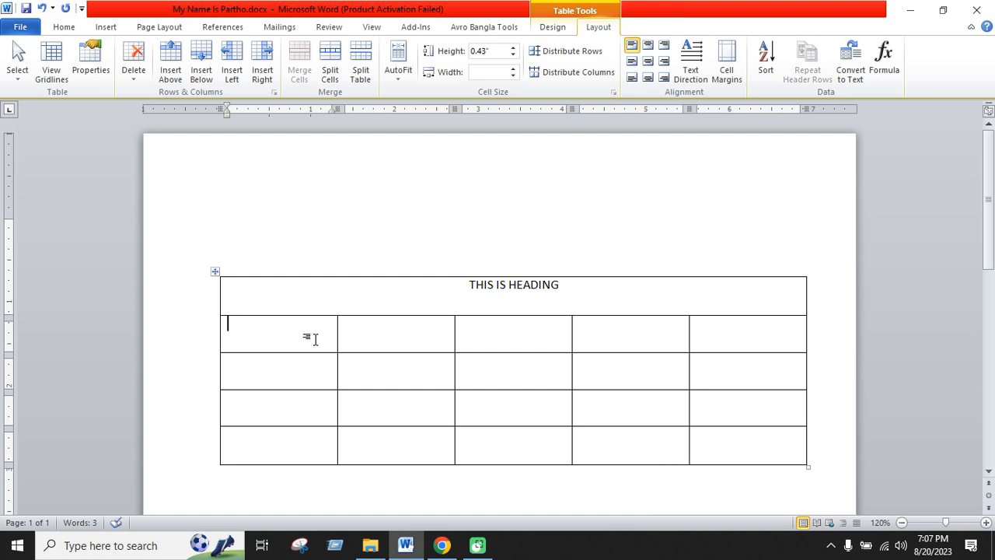
left_click_drag(315, 339, 360, 340)
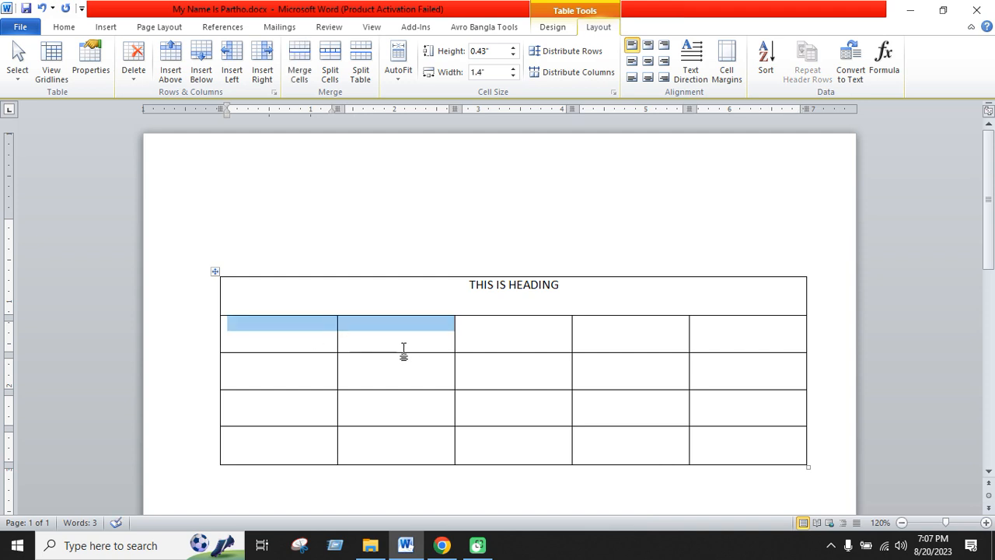
left_click(334, 75)
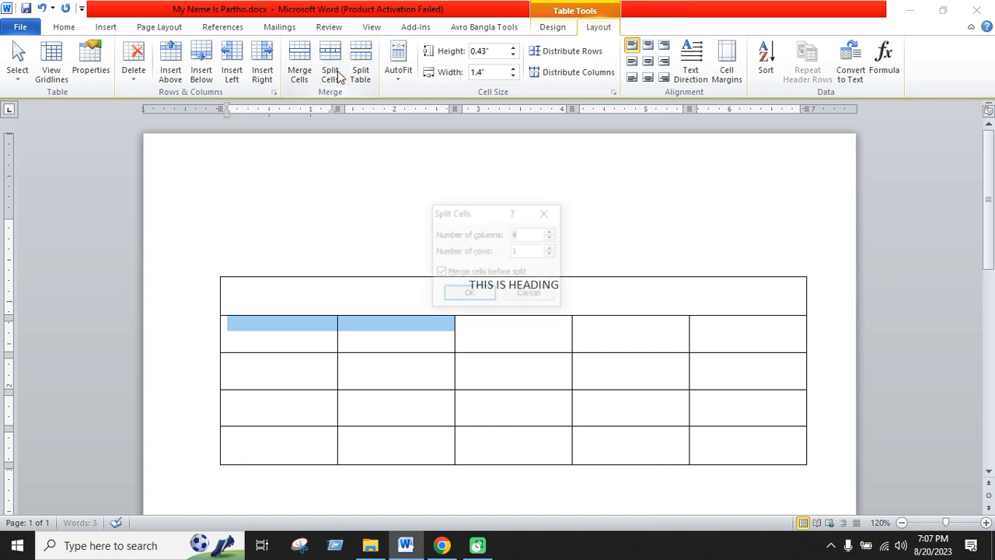
left_click(468, 296)
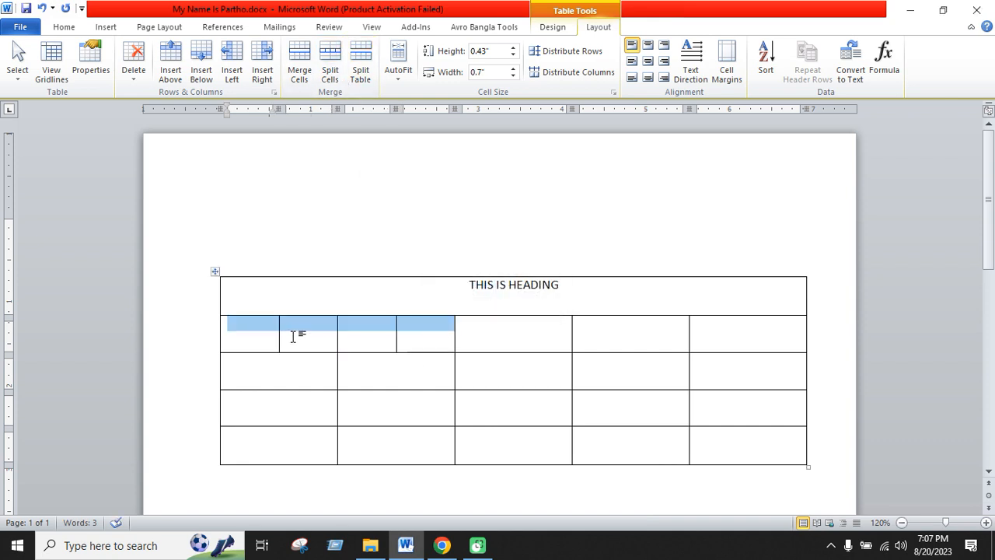
left_click(412, 334)
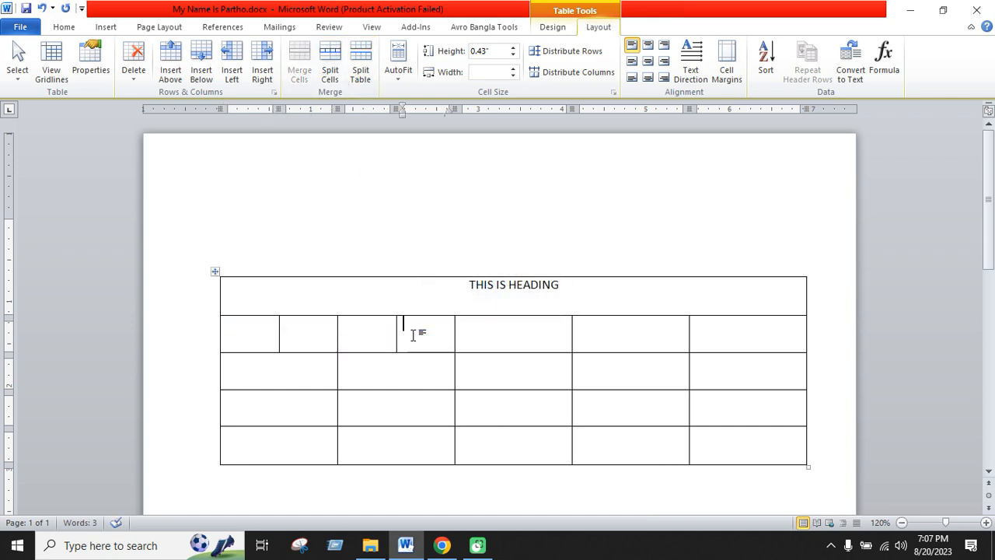
key("ctrl+z")
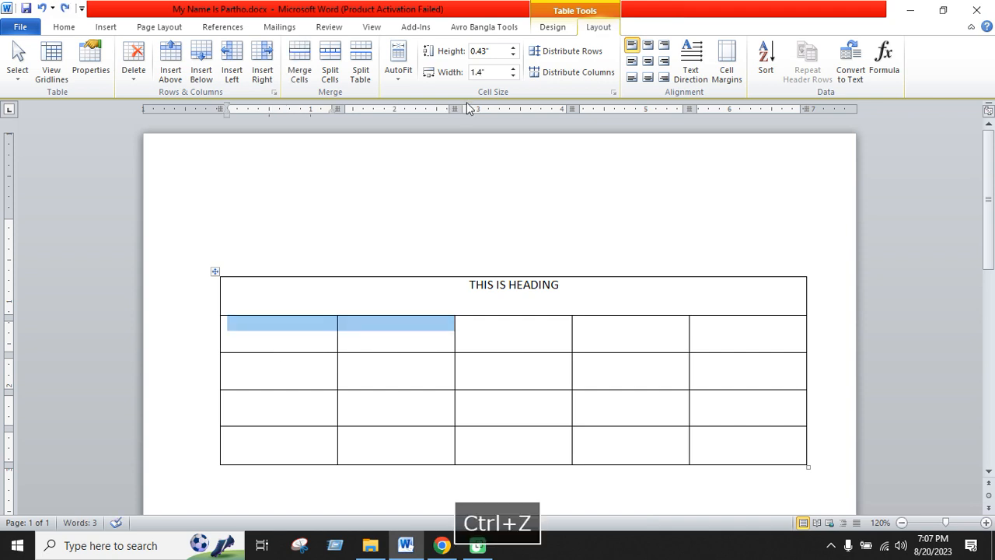
Try splitting the table above its third row, select each resulting table, and undo the split
left_click(398, 379)
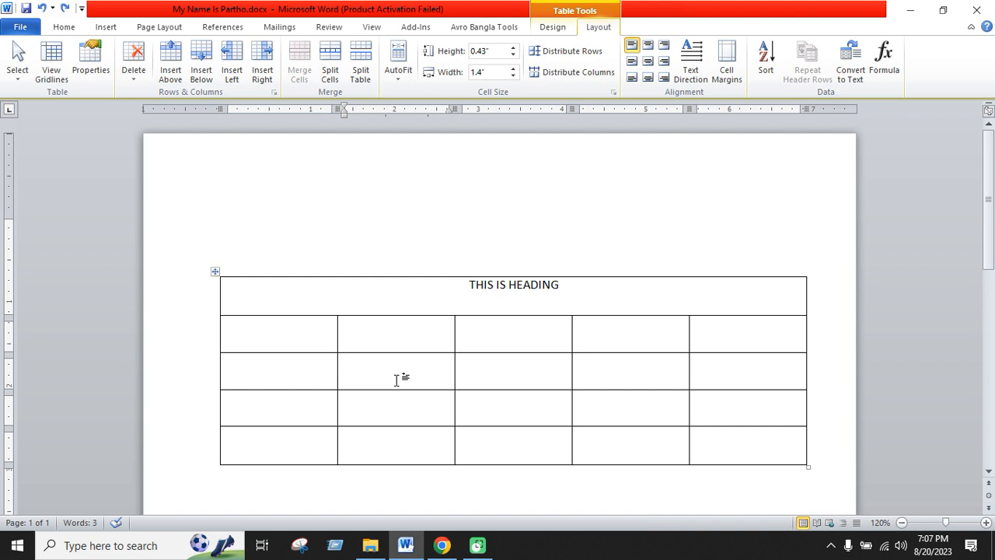
scroll(398, 380, "down", 1)
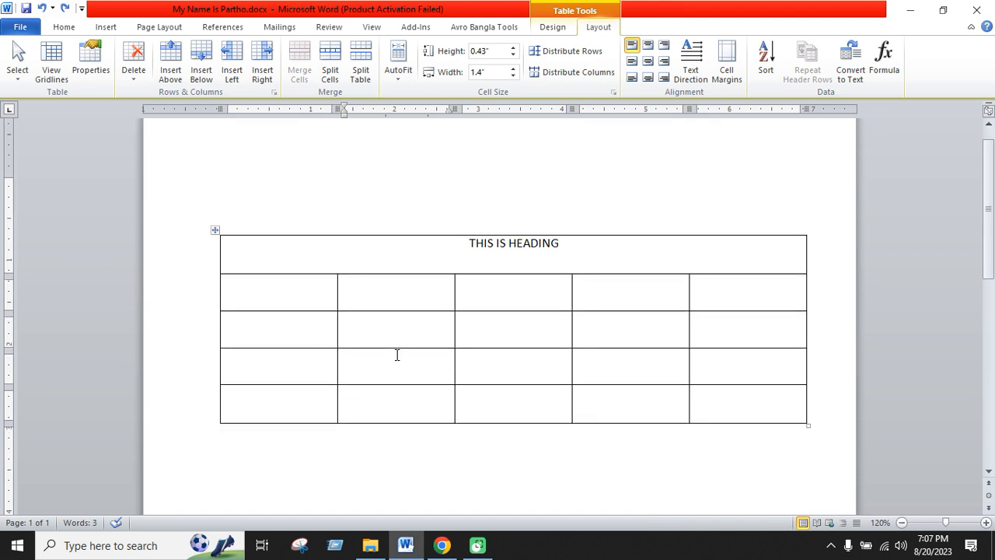
scroll(397, 354, "up", 1)
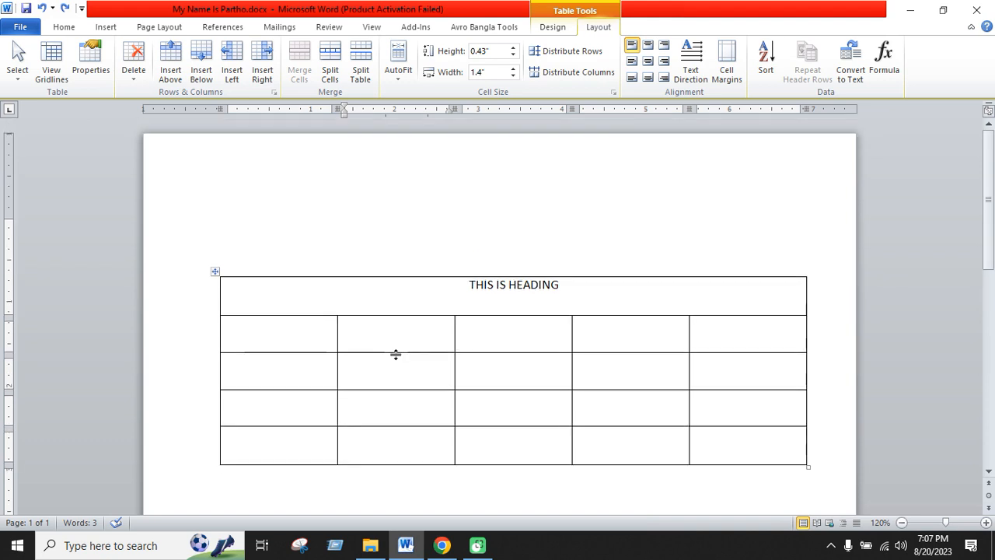
left_click(360, 75)
left_click(275, 294)
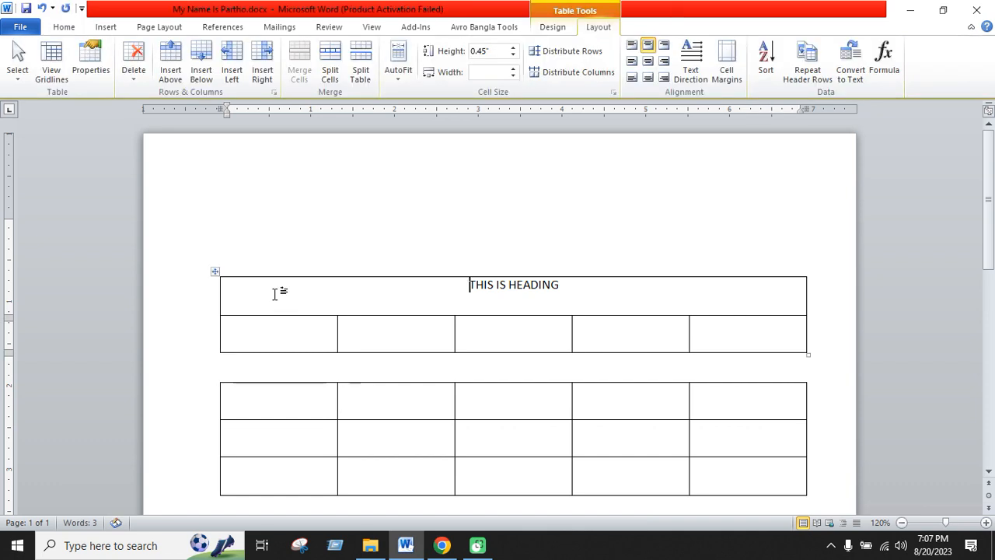
left_click(216, 272)
left_click(233, 391)
left_click(215, 378)
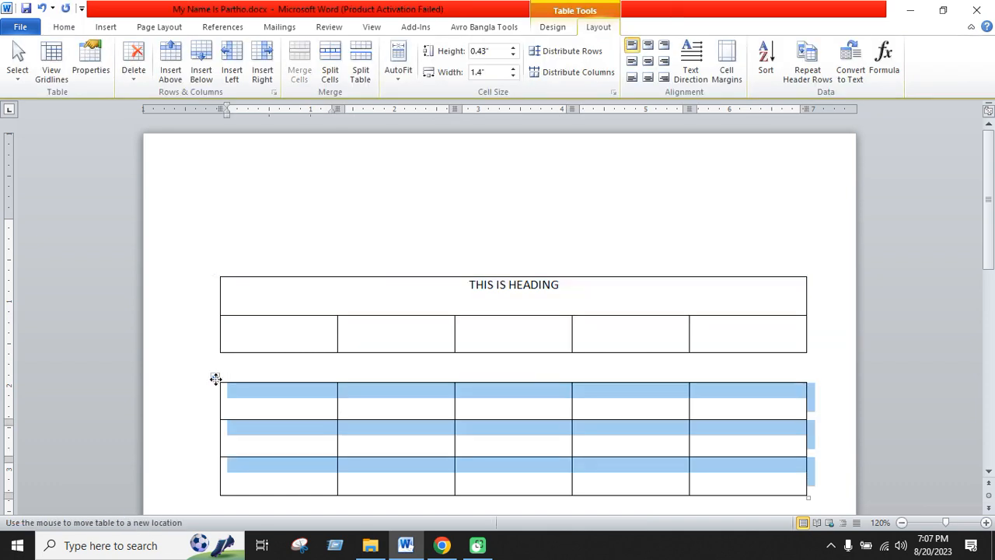
left_click(346, 248)
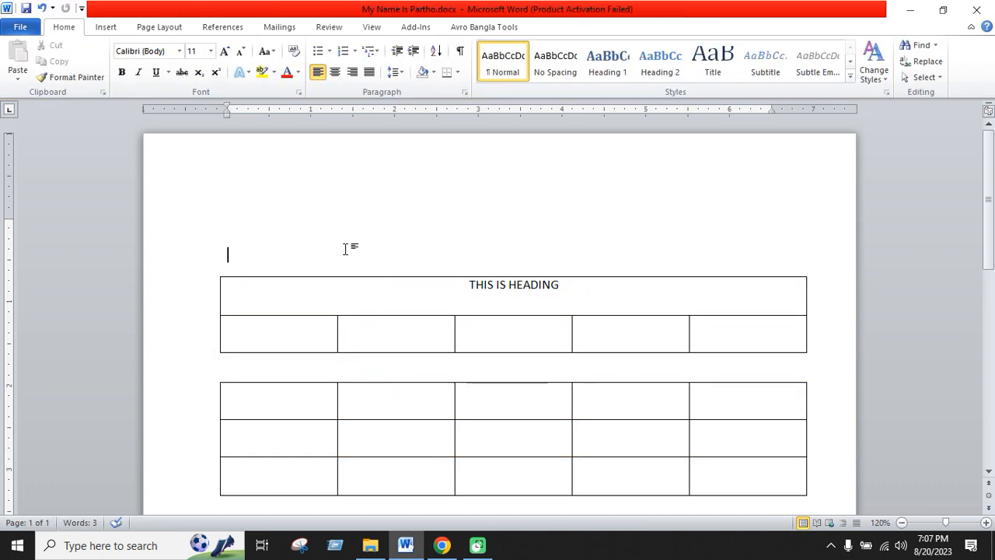
key("ctrl+z")
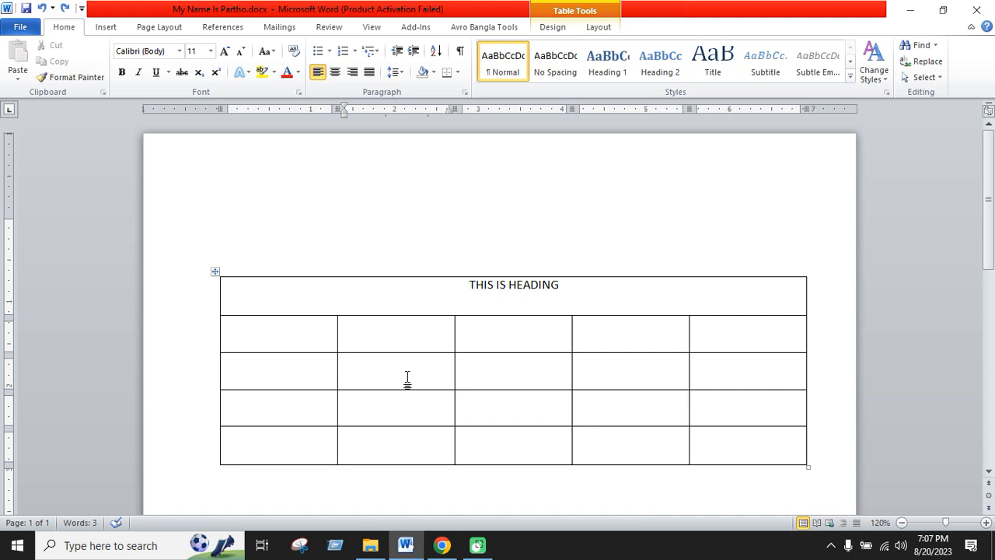
Align the heading text Top Left, Top Center, Center, Center Left and Center Right in turn, finishing with Bottom Right
left_click(602, 26)
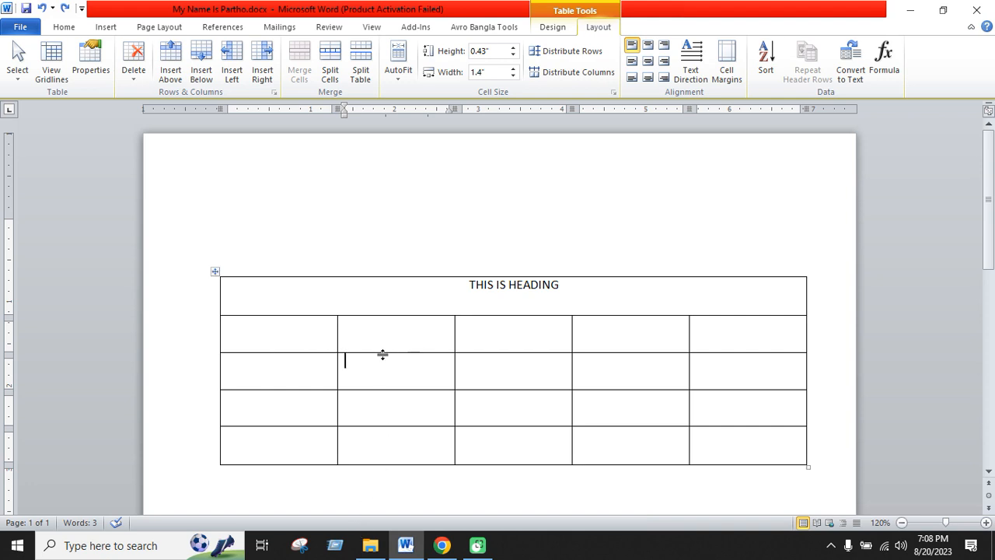
left_click(608, 344)
left_click(579, 296)
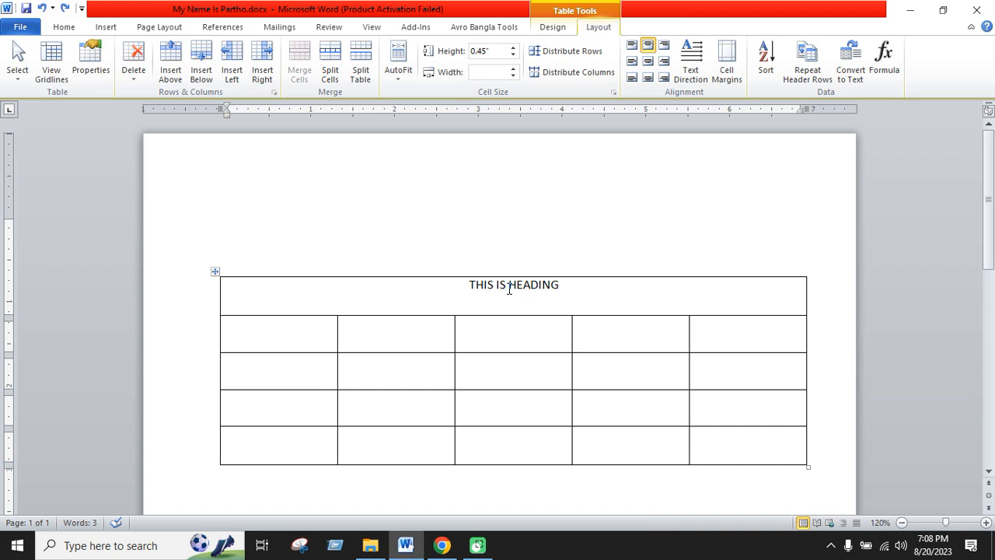
left_click_drag(582, 288, 469, 287)
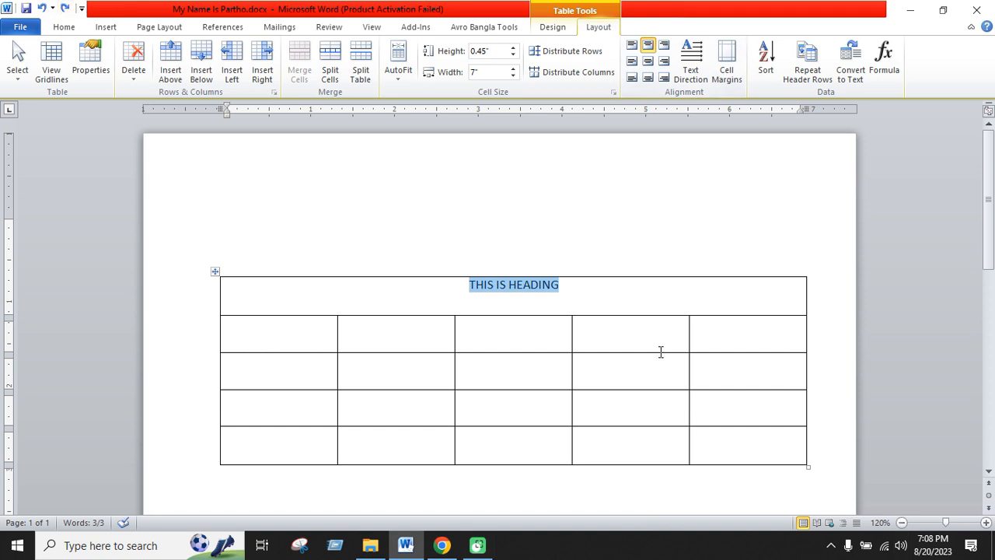
left_click(633, 47)
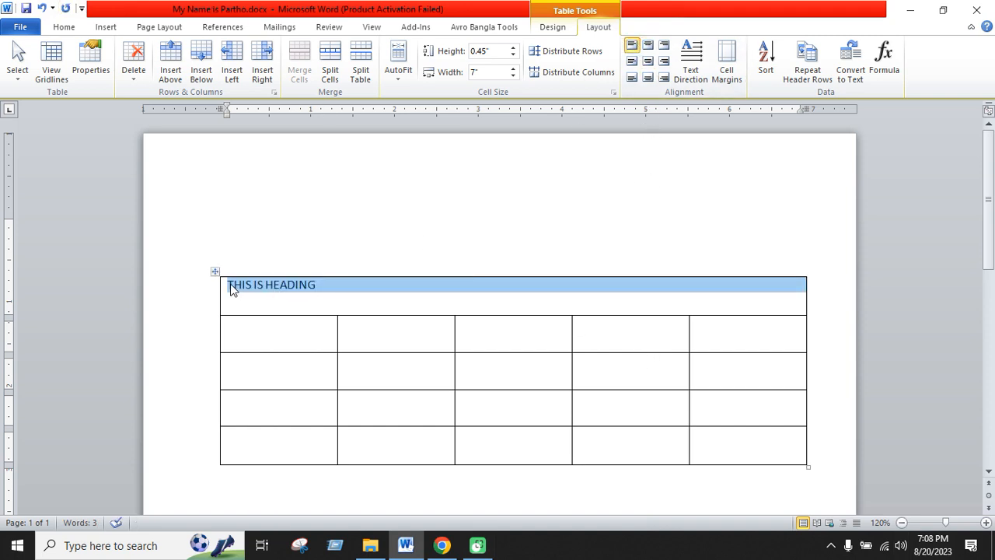
left_click(648, 45)
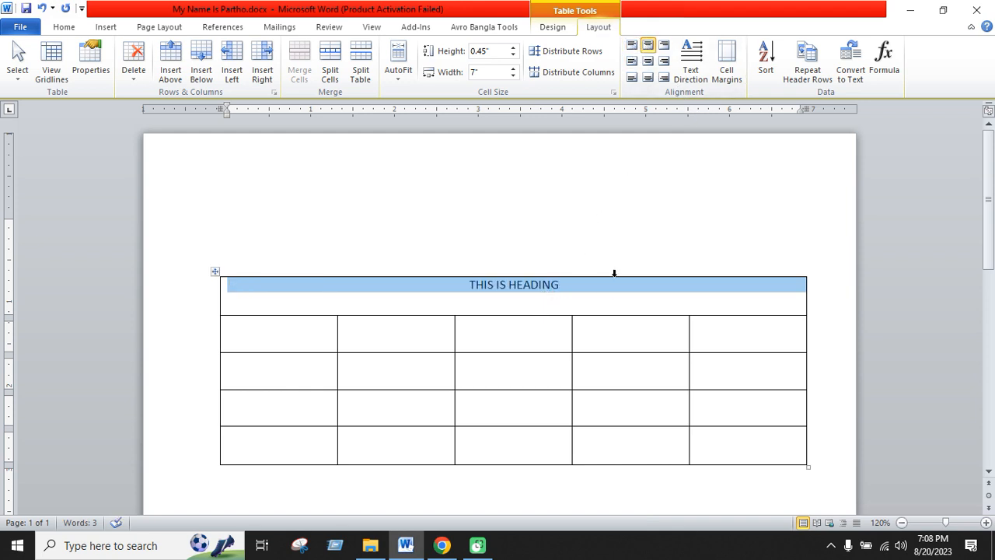
left_click(648, 62)
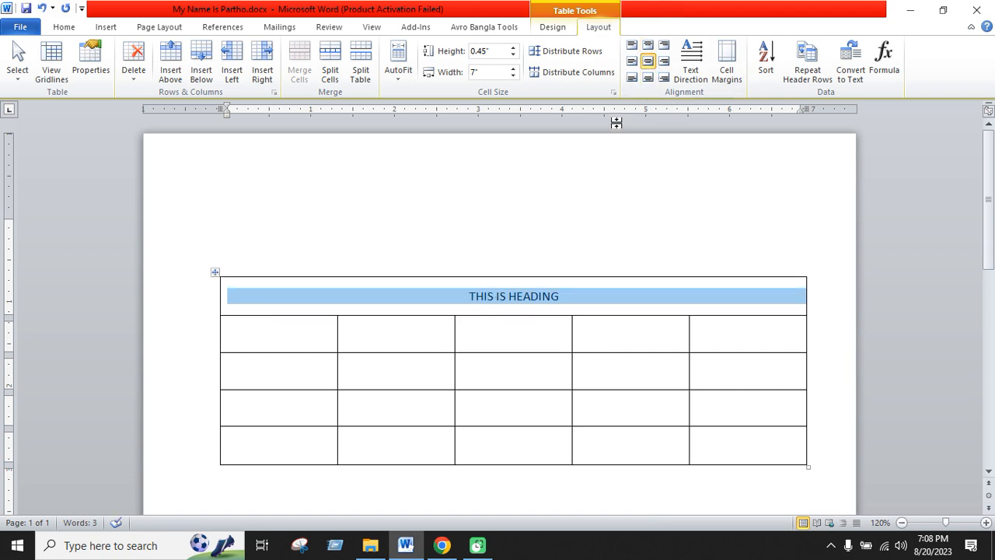
left_click(632, 61)
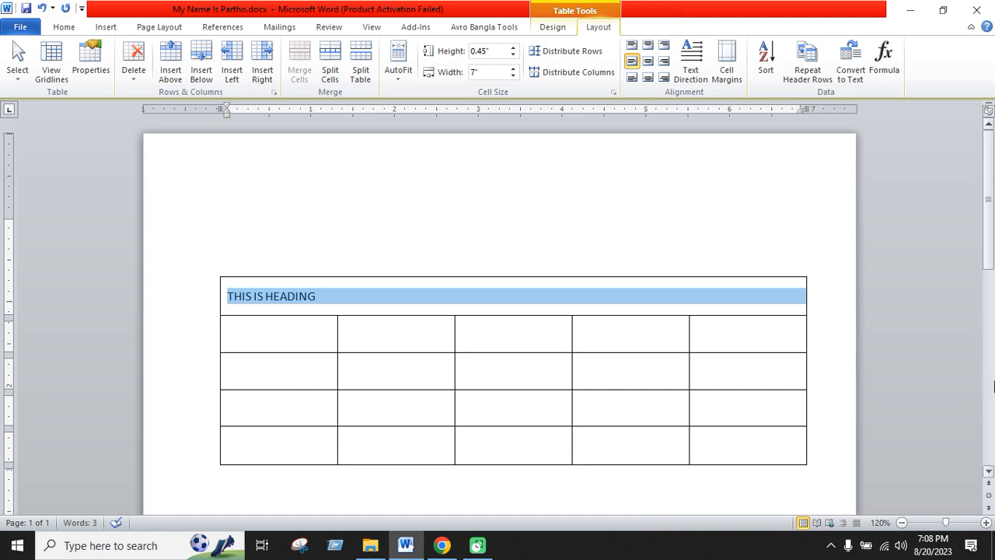
left_click(664, 61)
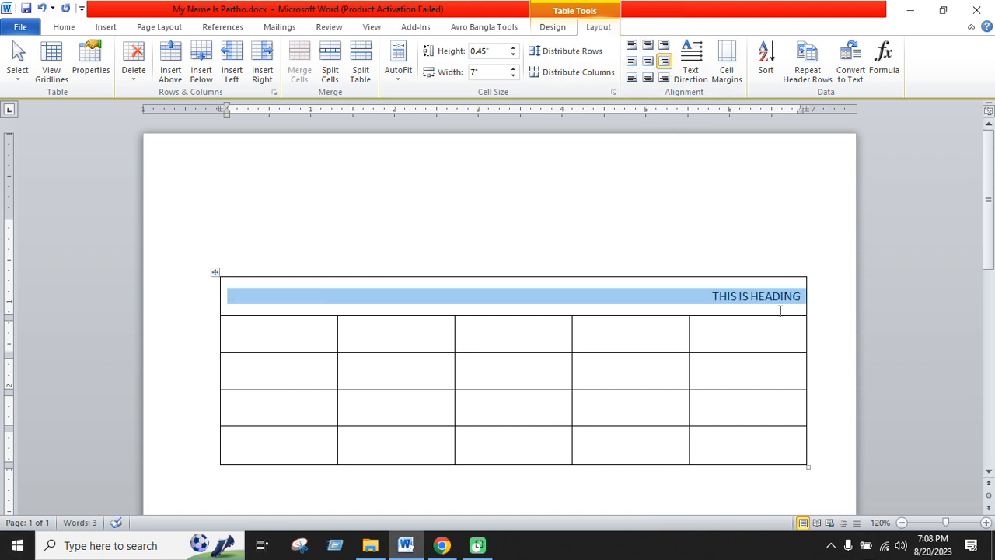
left_click(664, 77)
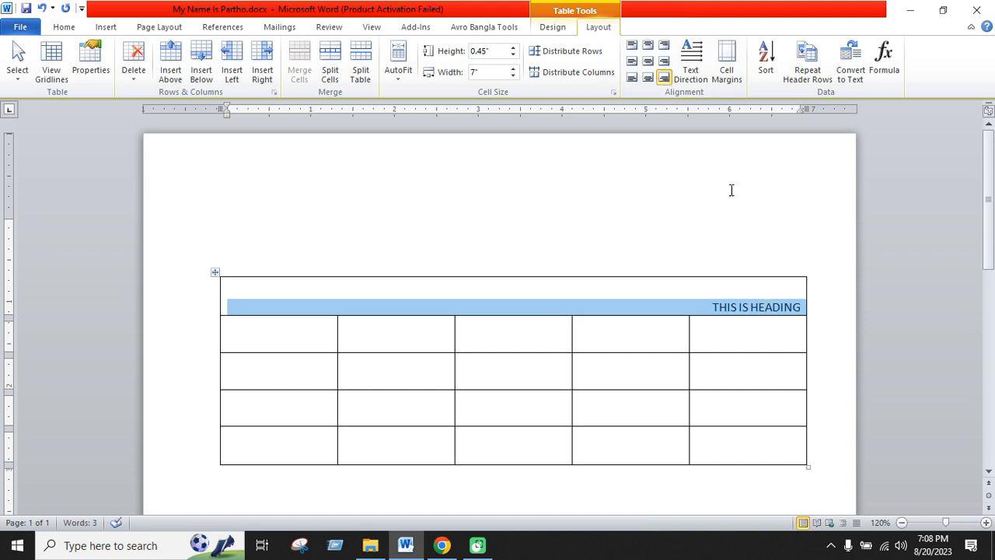
Try aligning the heading text Center Right, Top Right, Center and Bottom Left in turn within the merged first row
left_click(664, 60)
left_click(664, 45)
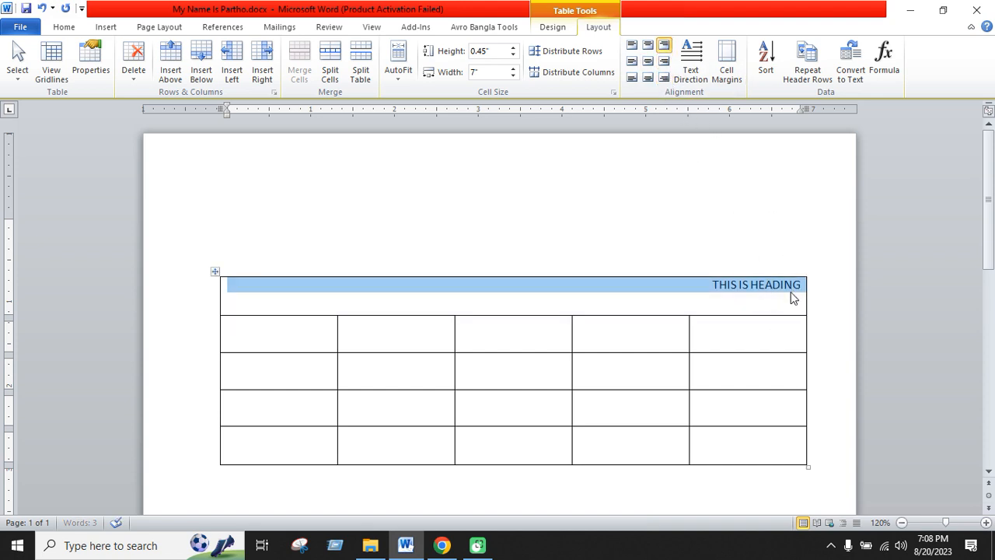
left_click(649, 62)
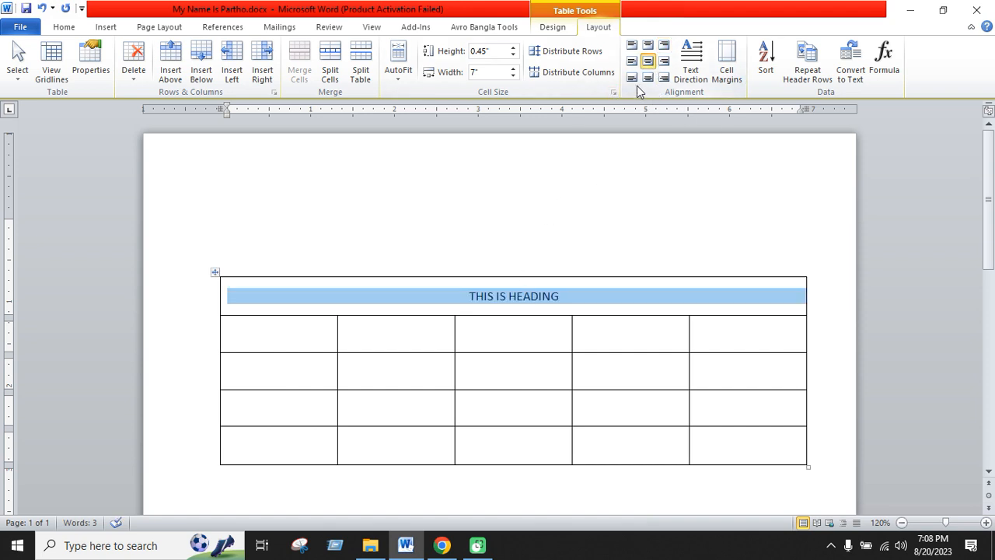
left_click(632, 78)
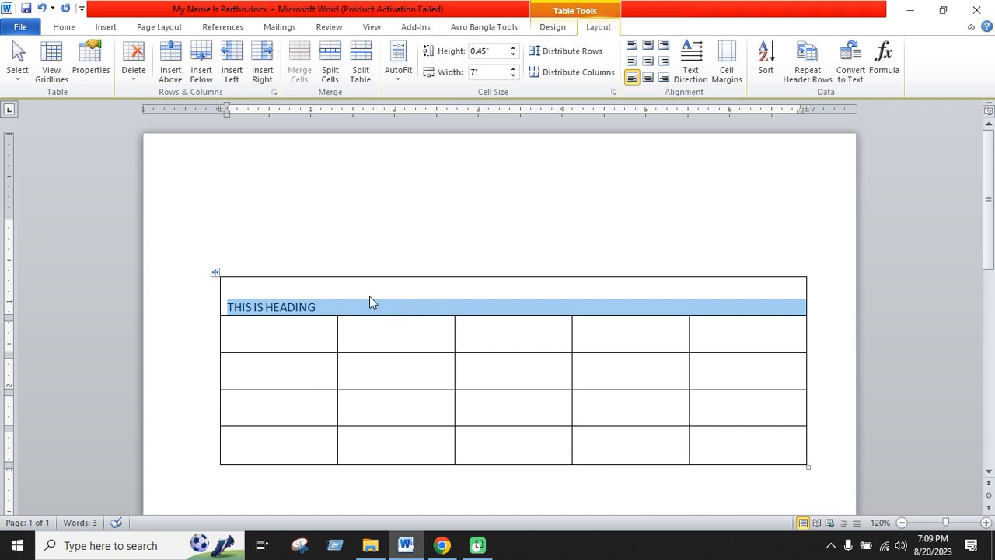
Center the heading text horizontally and vertically in the merged first row, make it bold, and deselect it
left_click_drag(359, 307, 228, 305)
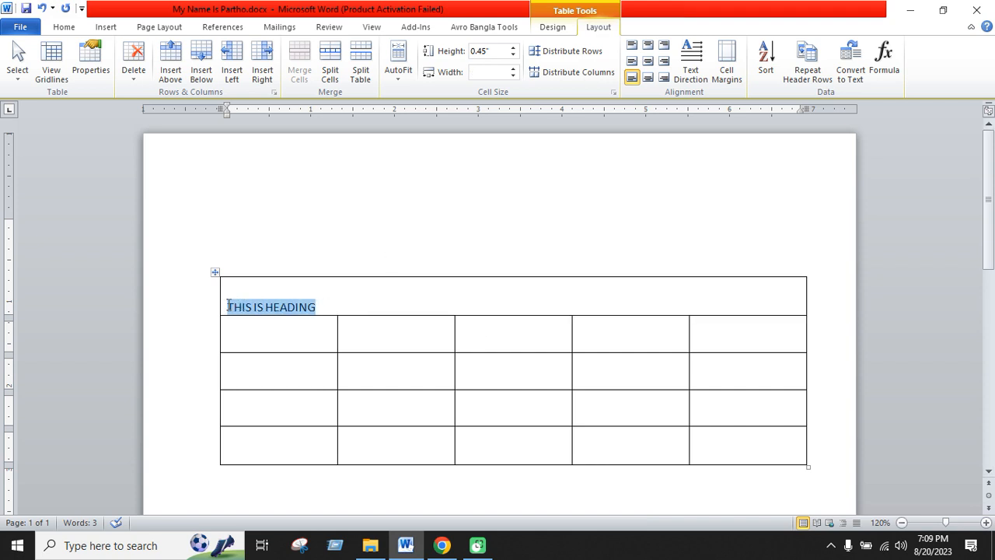
left_click(648, 62)
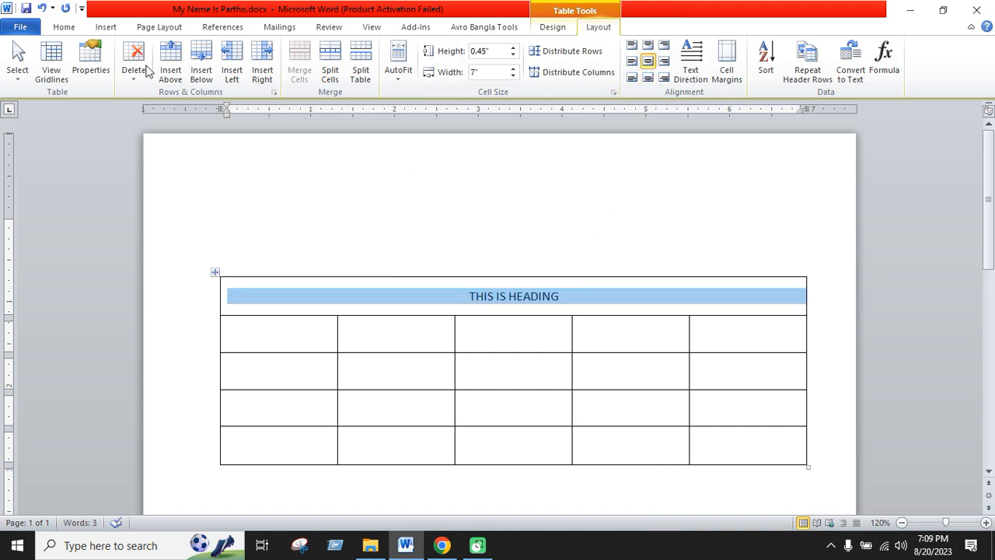
left_click(64, 27)
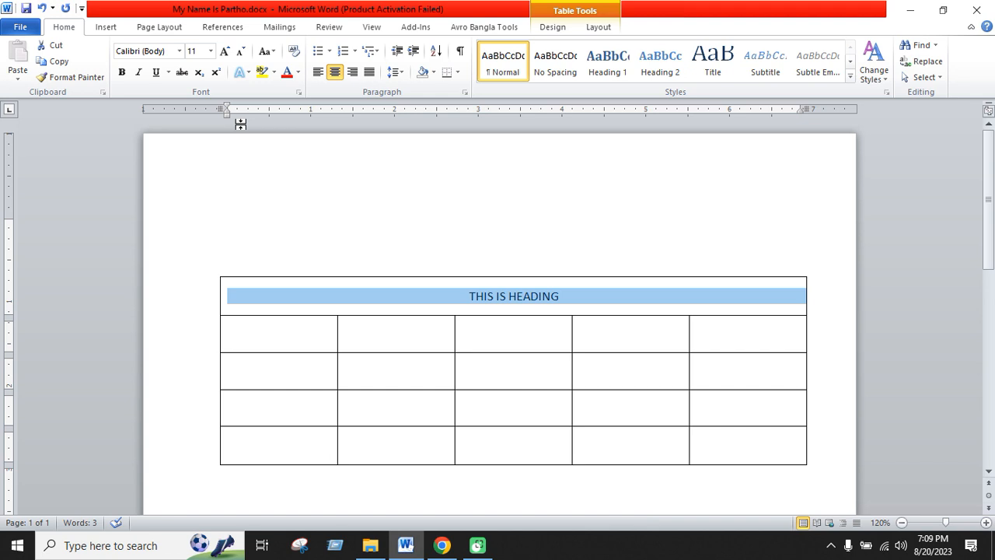
left_click(121, 72)
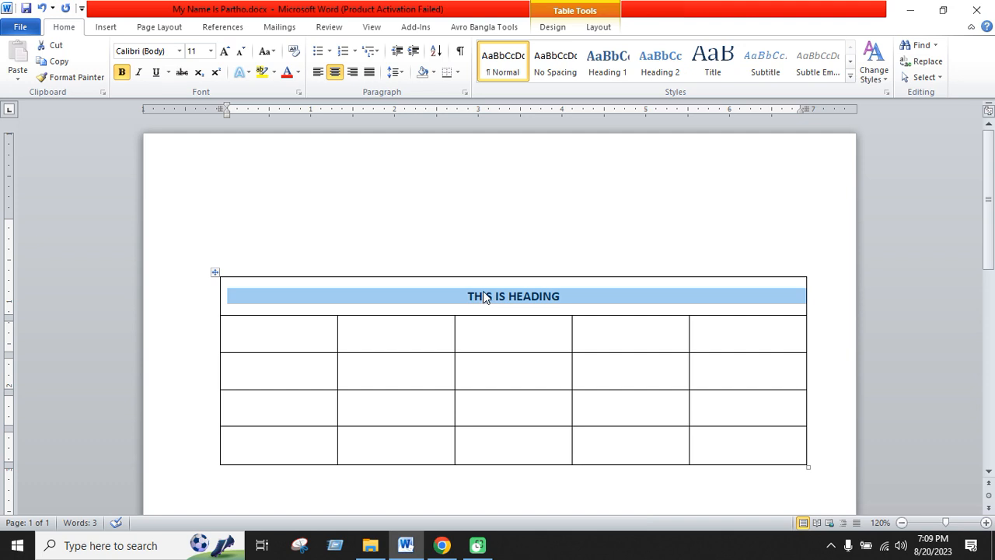
left_click(565, 298)
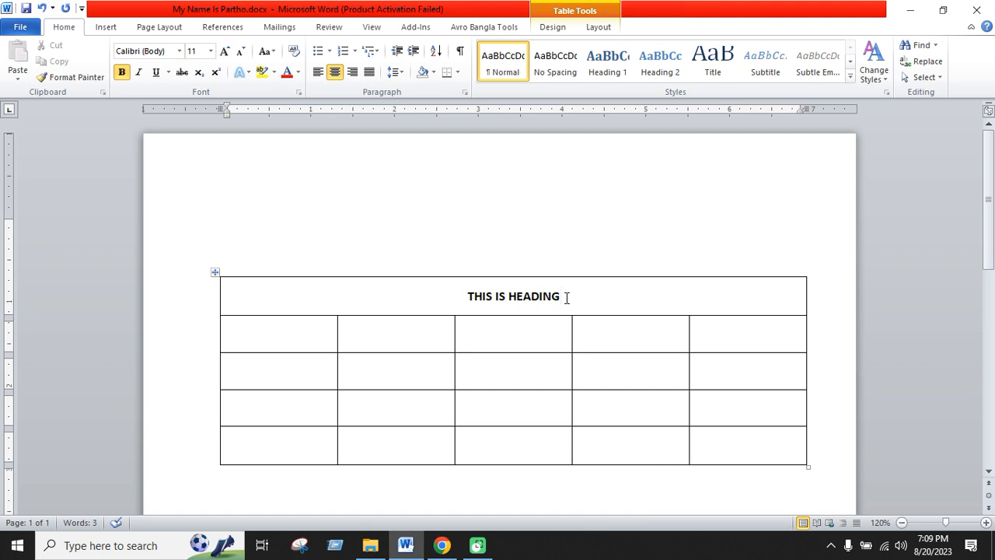
left_click(914, 507)
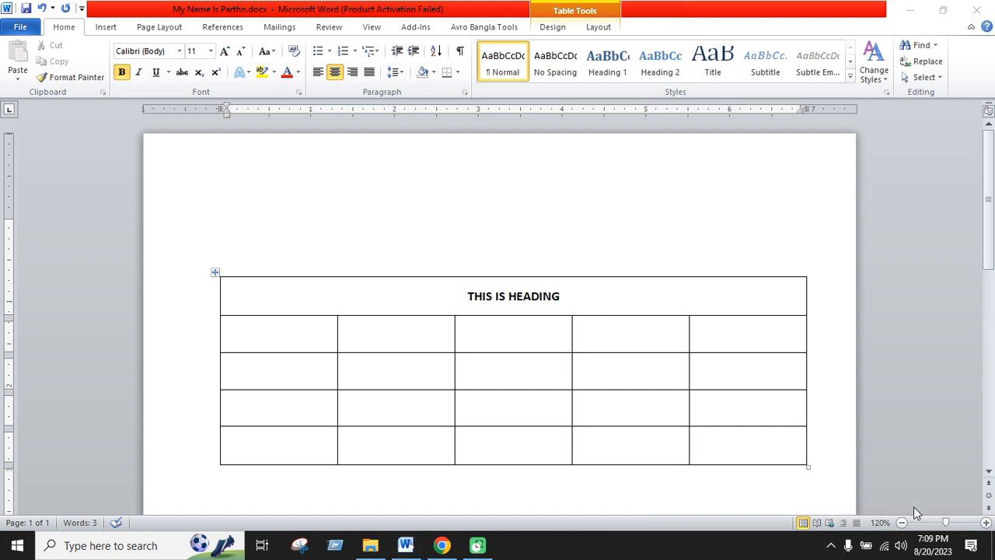